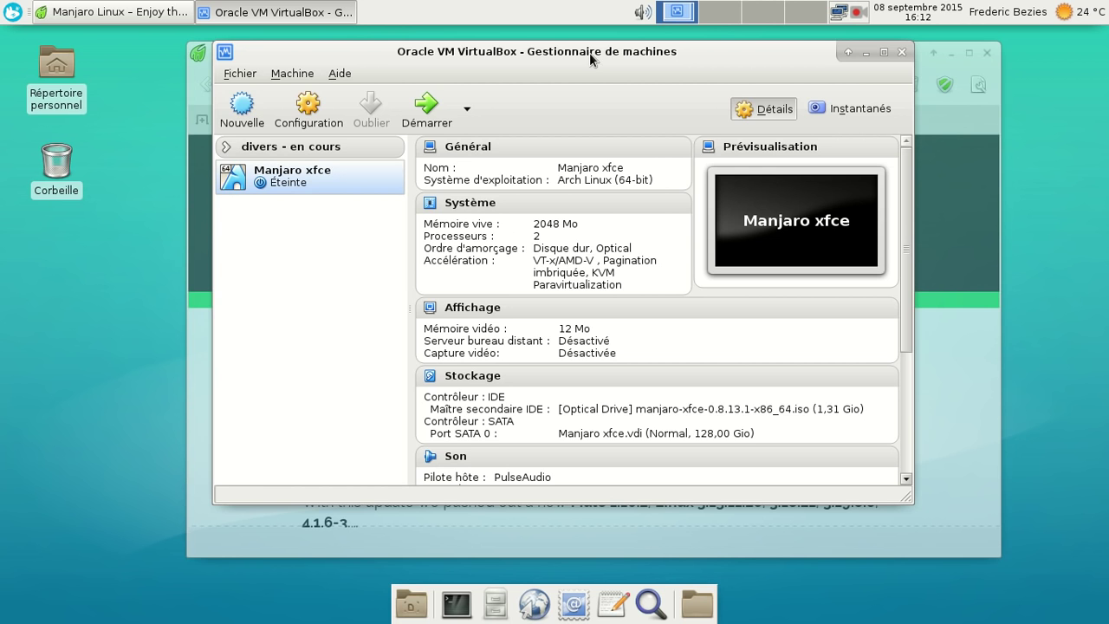
Step: Look over the Manjaro news and installation media pages and the Gnome 0.8.13.1 release post, closing the release post's page
{"action": "left_click", "coordinate": [976, 351]}
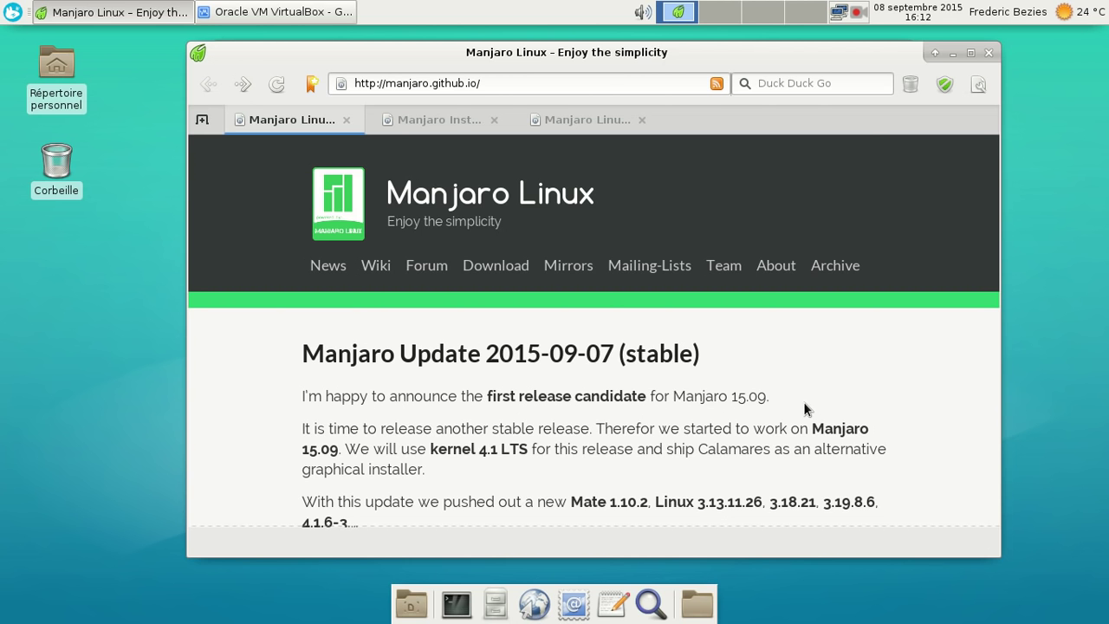
{"action": "left_click", "coordinate": [449, 120]}
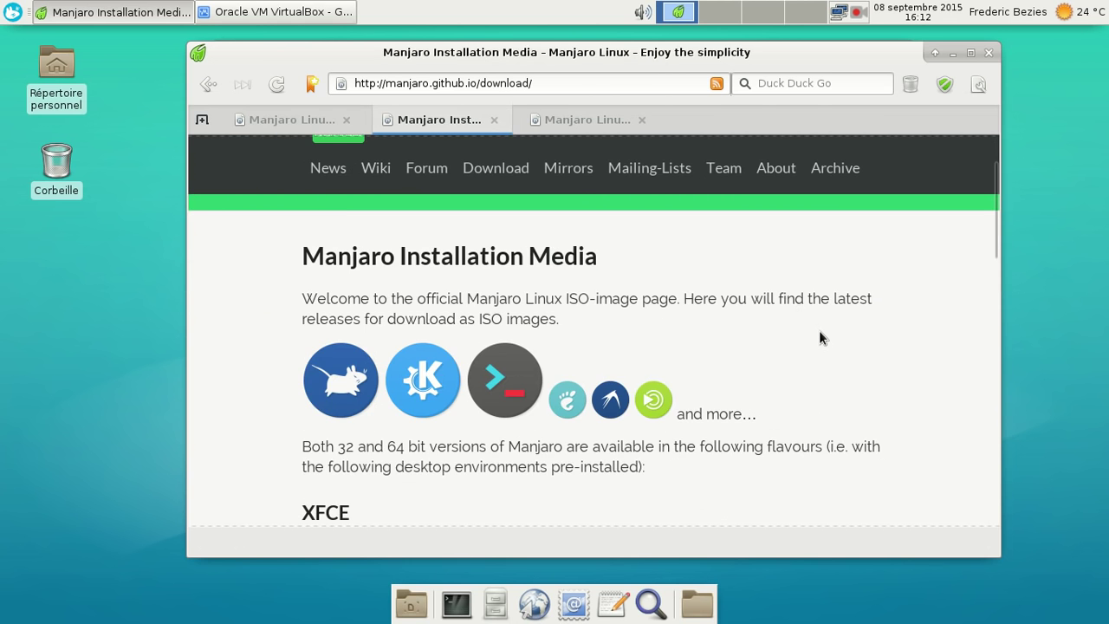
{"action": "left_click", "coordinate": [558, 120]}
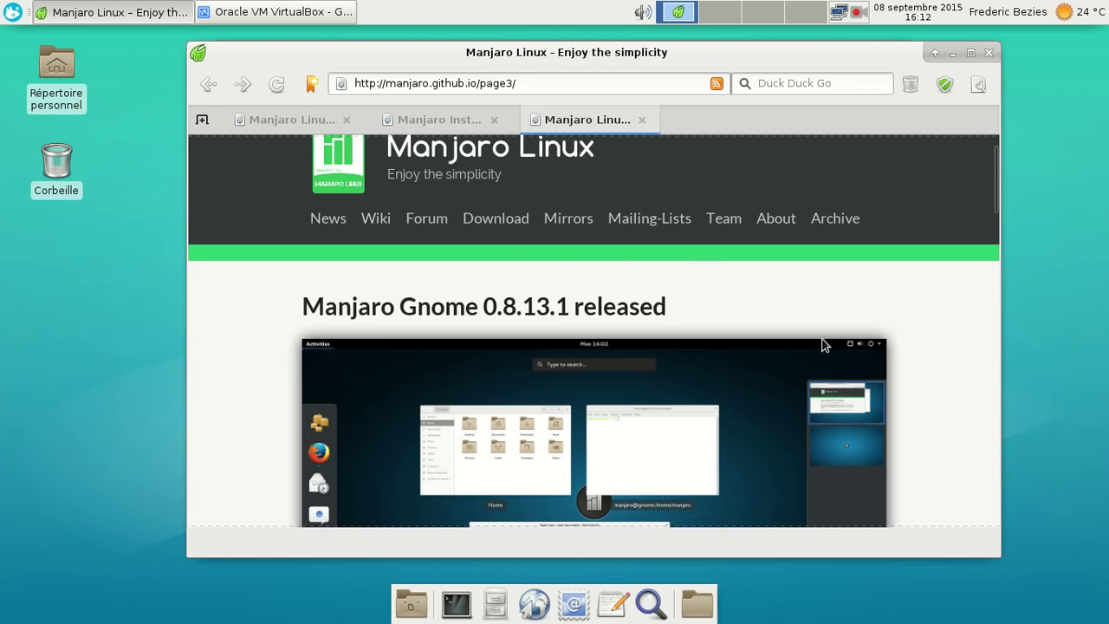
{"action": "scroll", "coordinate": [819, 345], "scroll_direction": "down", "scroll_amount": 8}
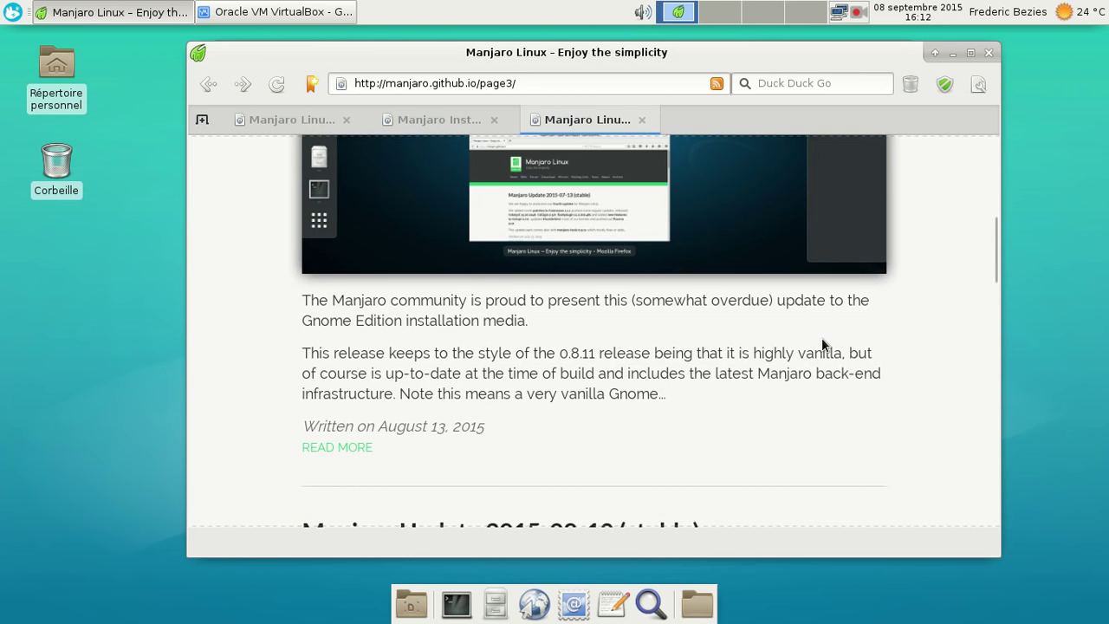
{"action": "scroll", "coordinate": [823, 345], "scroll_direction": "up", "scroll_amount": 5}
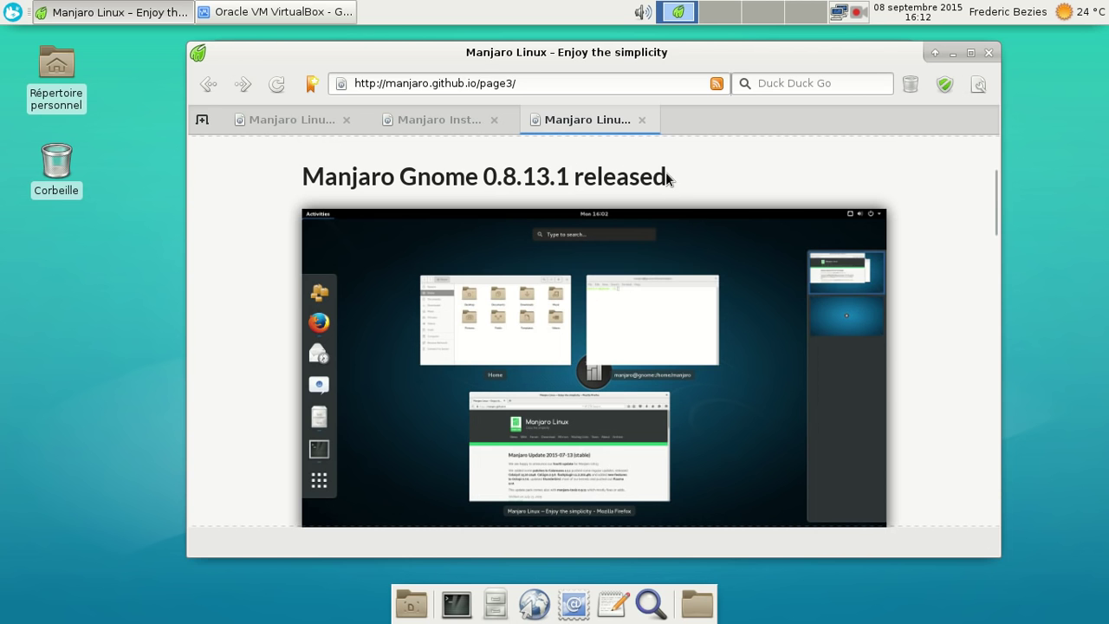
{"action": "left_click", "coordinate": [641, 119]}
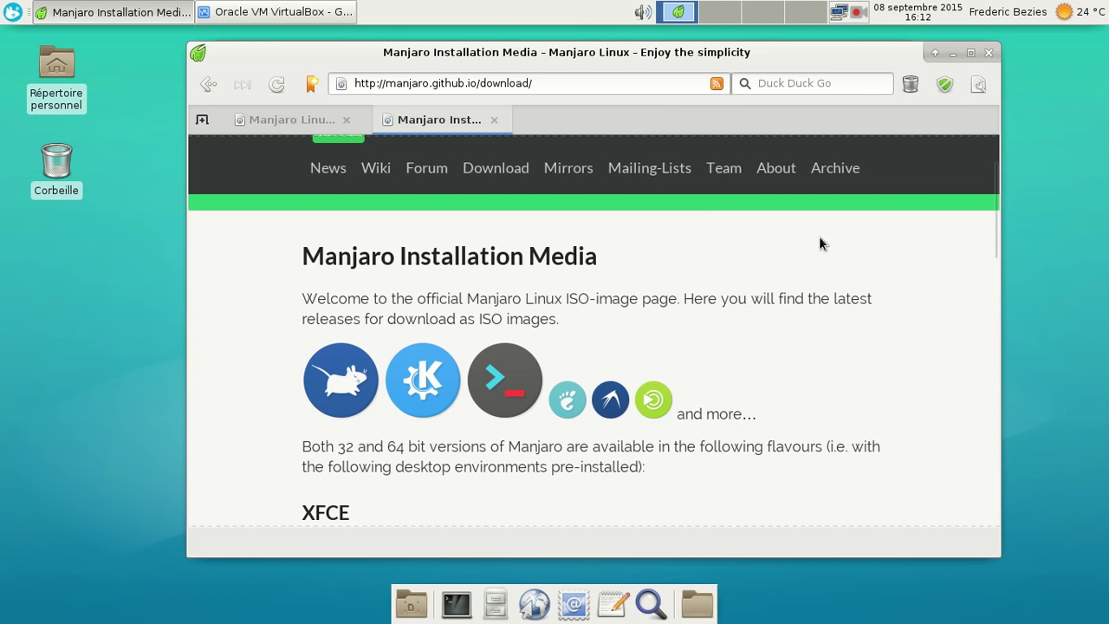
Step: Open the manjaro-xfce-0.8.13.1-x86_64.iso link under XFCE and accept the SourceForge cookies
{"action": "scroll", "coordinate": [857, 277], "scroll_direction": "down", "scroll_amount": 3}
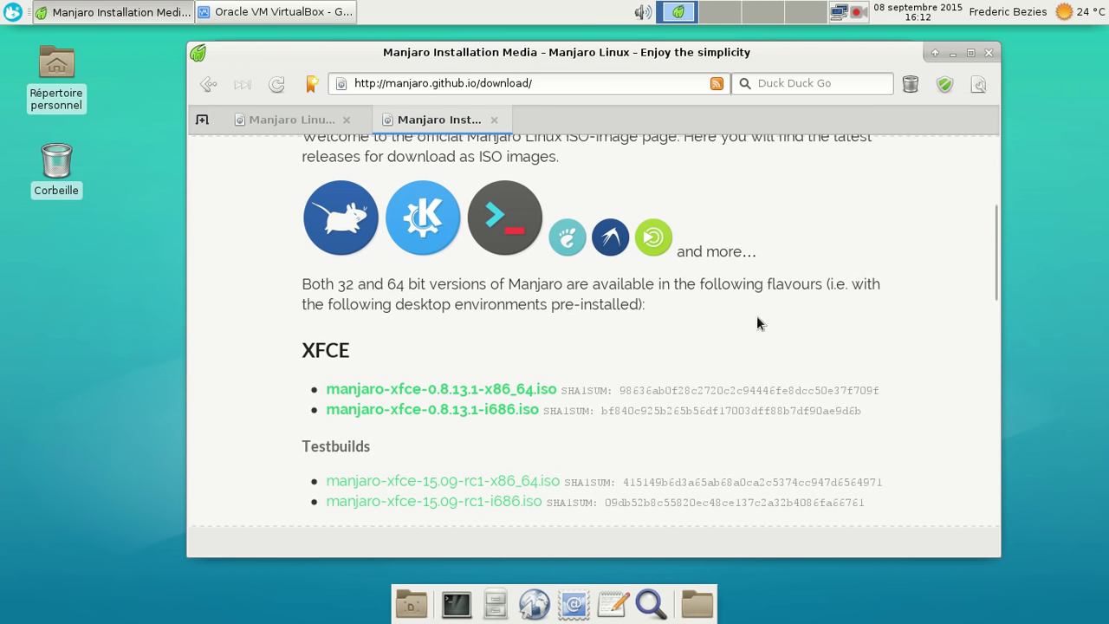
{"action": "left_click", "coordinate": [475, 394]}
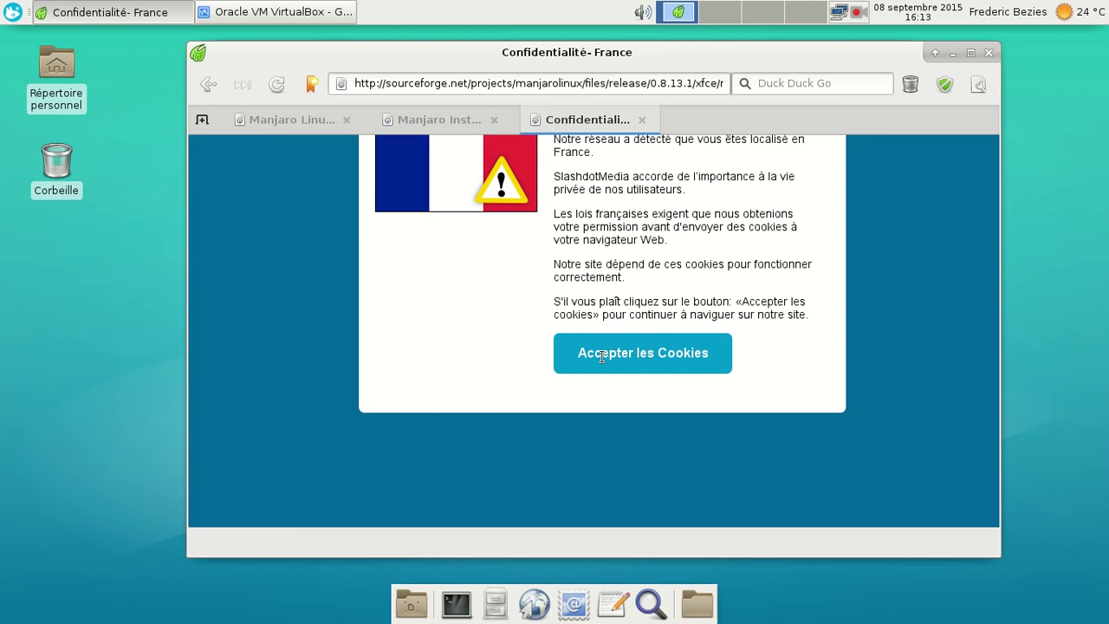
{"action": "left_click", "coordinate": [602, 354]}
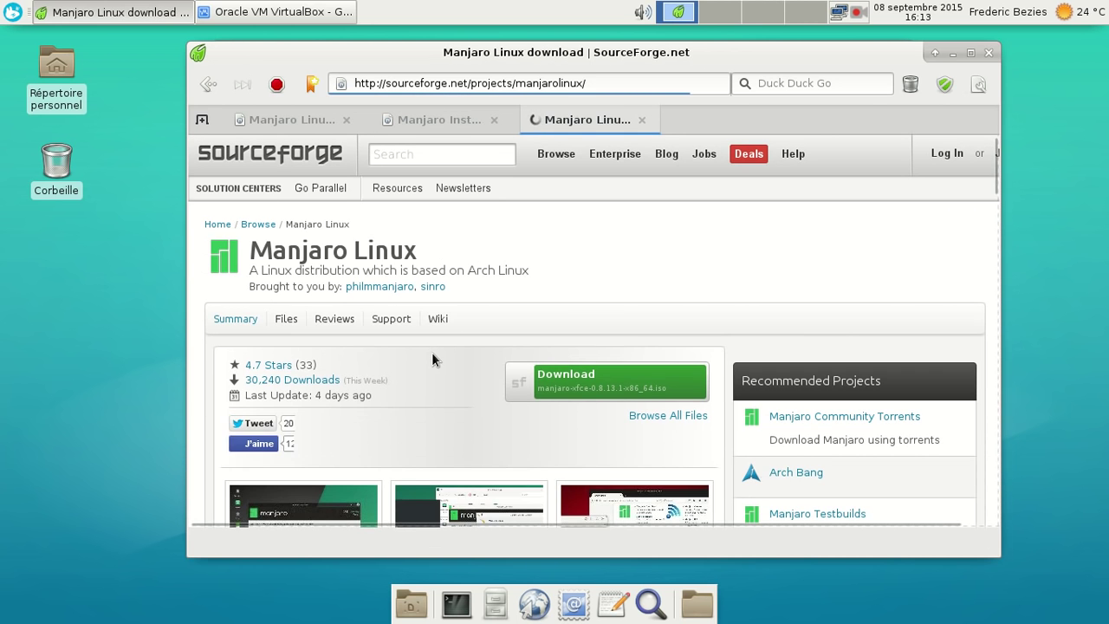
Step: Browse the Manjaro Linux project files on SourceForge to the release/0.8.13.1/xfce folder
{"action": "scroll", "coordinate": [431, 360], "scroll_direction": "down", "scroll_amount": 1}
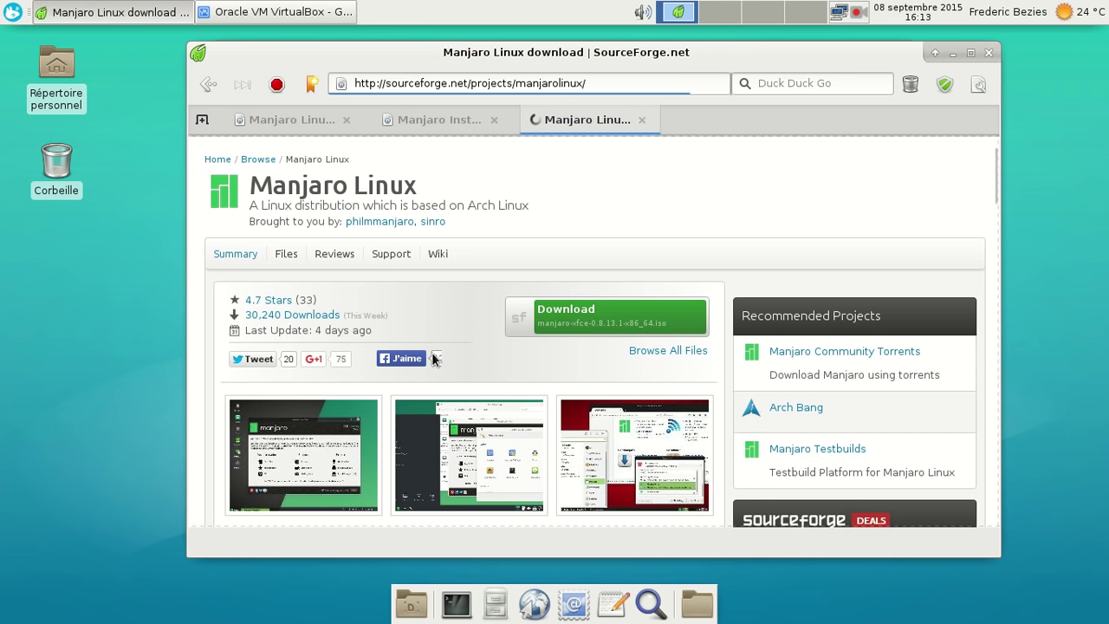
{"action": "left_click", "coordinate": [288, 247]}
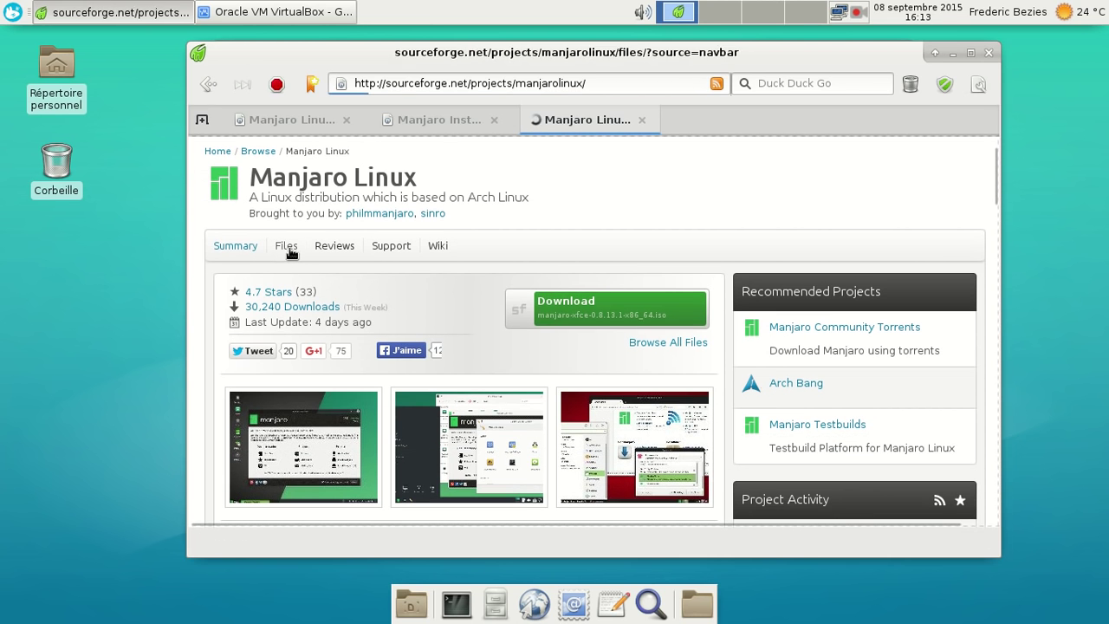
{"action": "scroll", "coordinate": [605, 382], "scroll_direction": "down", "scroll_amount": 2}
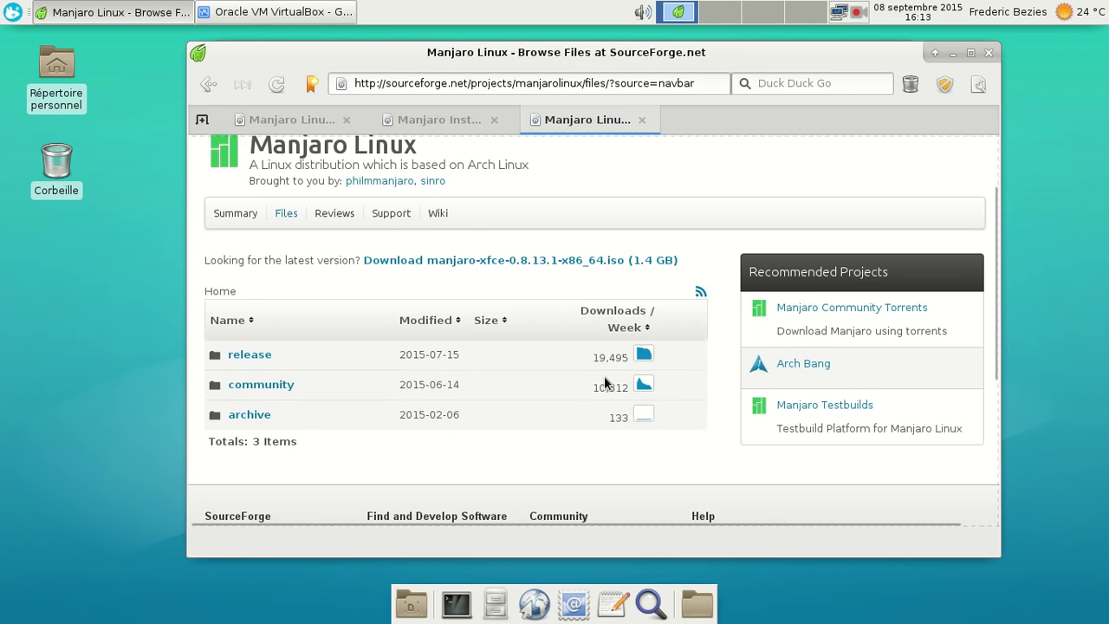
{"action": "left_click", "coordinate": [260, 355]}
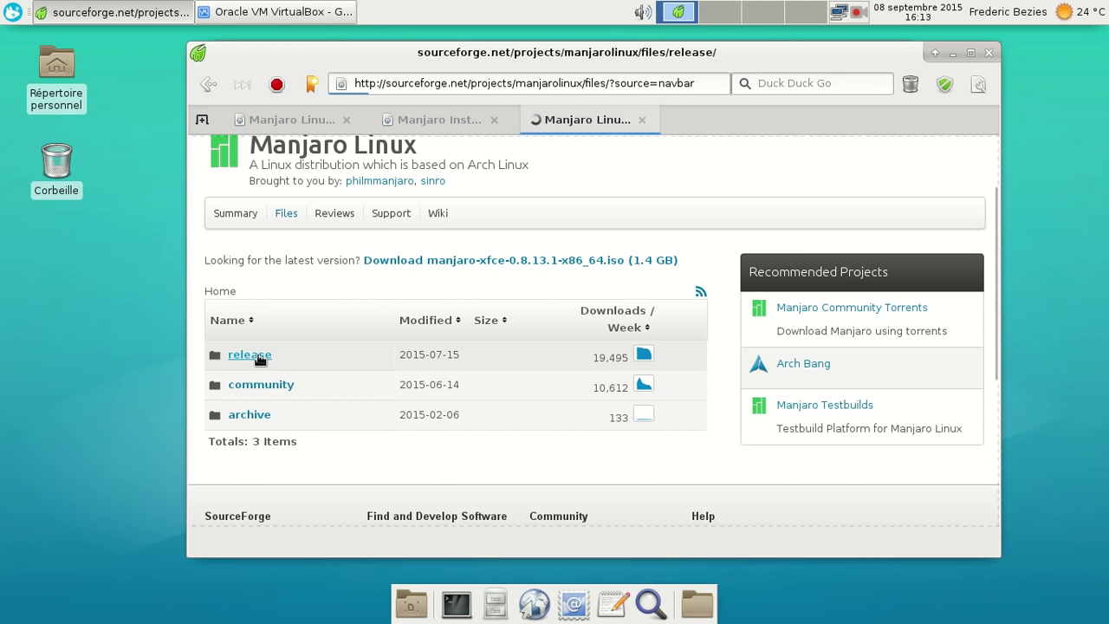
{"action": "scroll", "coordinate": [379, 336], "scroll_direction": "down", "scroll_amount": 2}
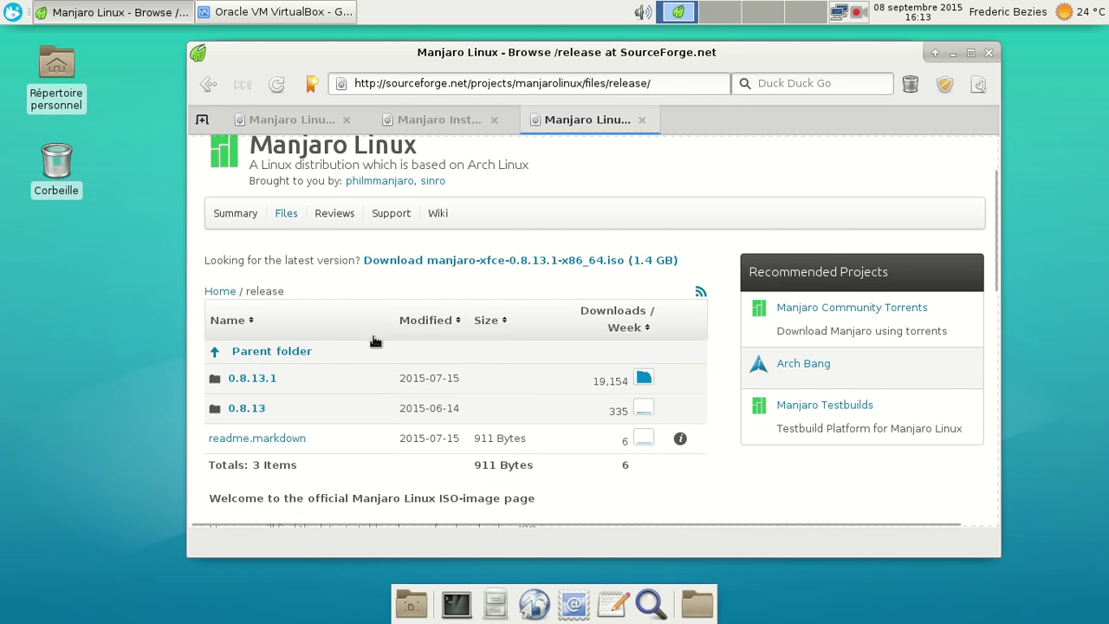
{"action": "left_click", "coordinate": [279, 379]}
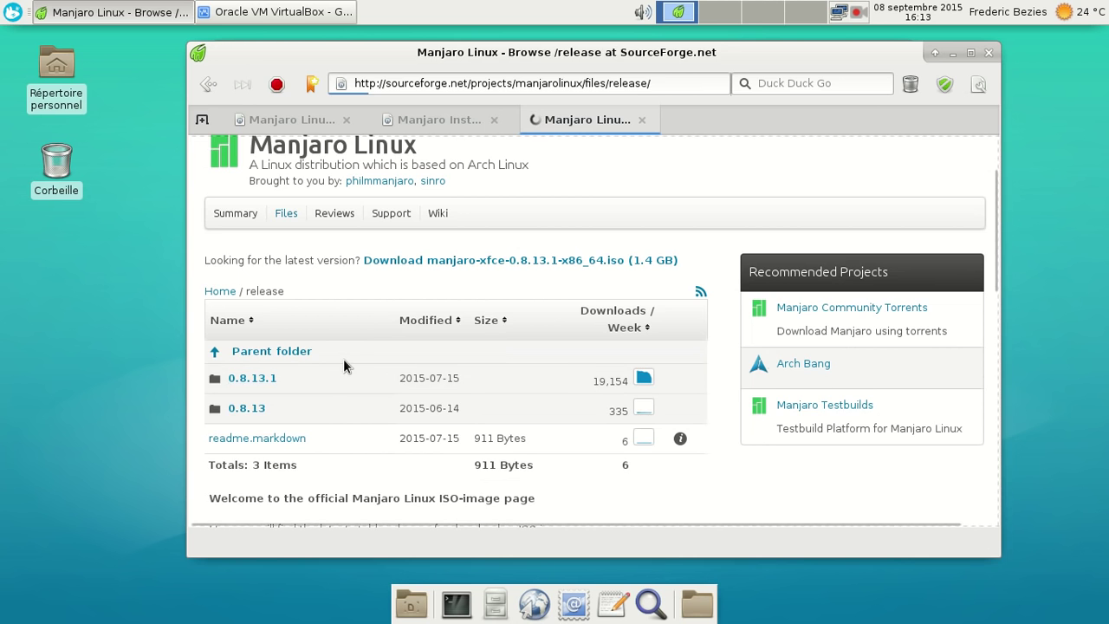
{"action": "scroll", "coordinate": [344, 365], "scroll_direction": "down", "scroll_amount": 2}
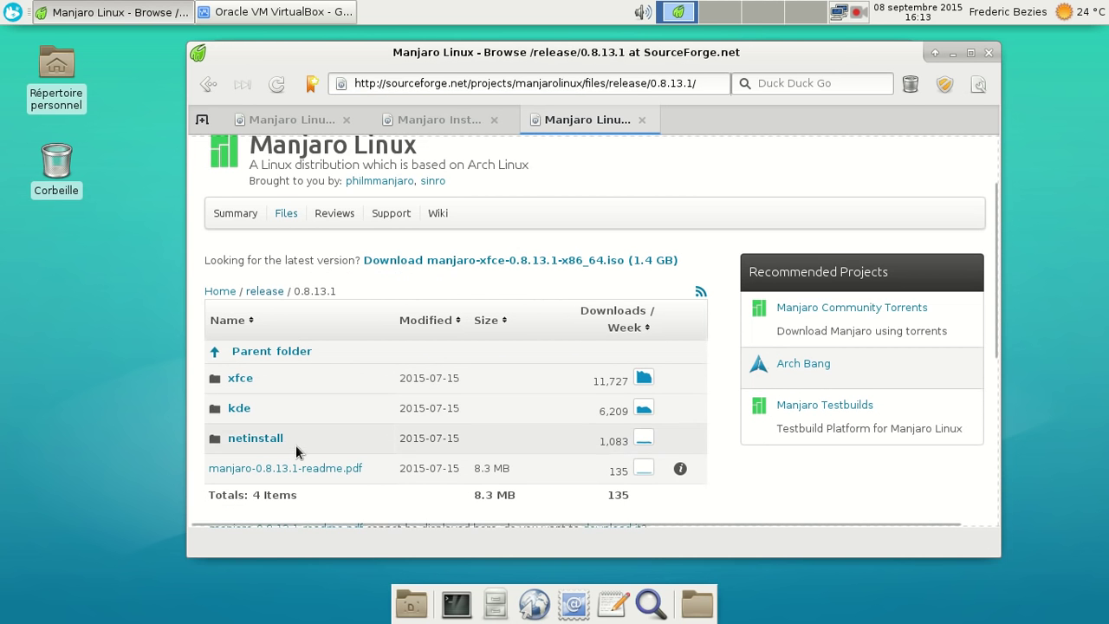
{"action": "left_click", "coordinate": [240, 383]}
{"action": "scroll", "coordinate": [330, 368], "scroll_direction": "down", "scroll_amount": 2}
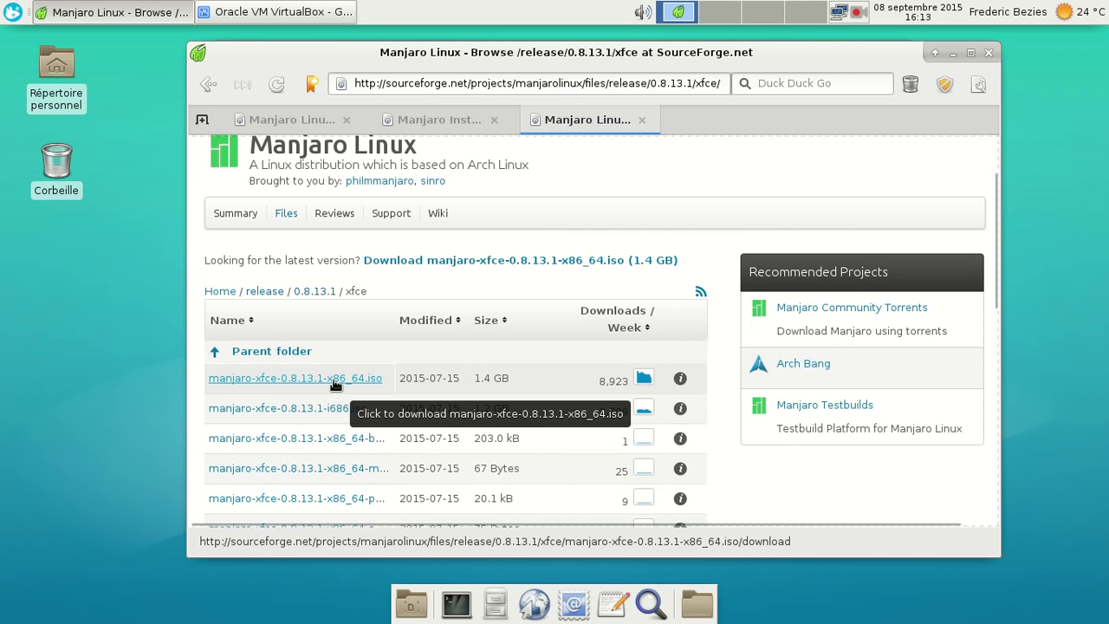
Step: Close the SourceForge and installation media pages and exit the web browser
{"action": "left_click", "coordinate": [642, 120]}
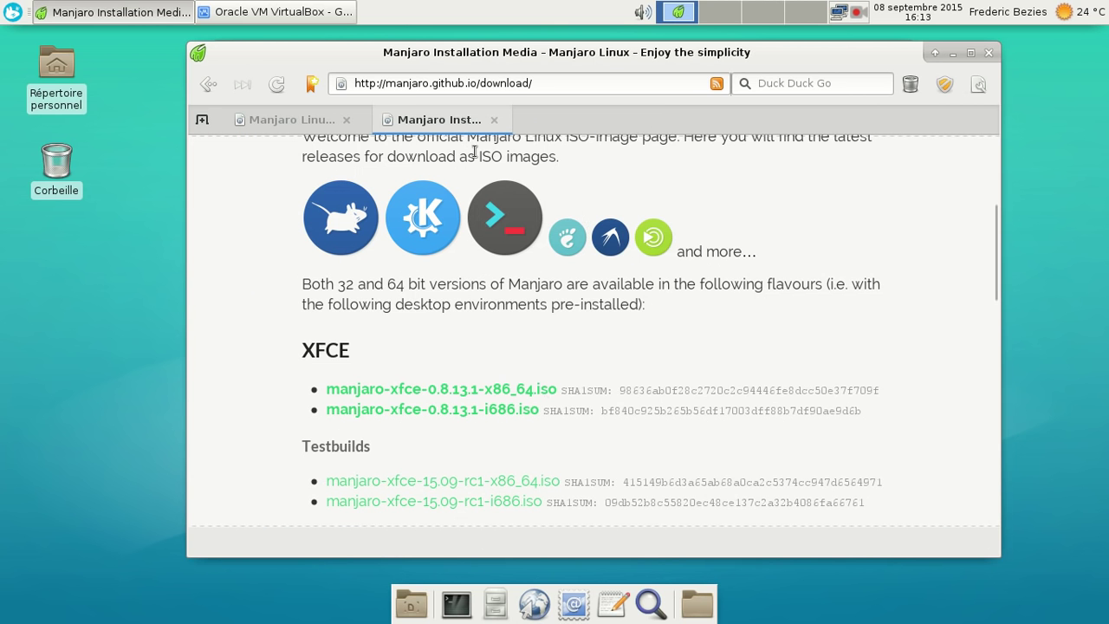
{"action": "left_click", "coordinate": [494, 120]}
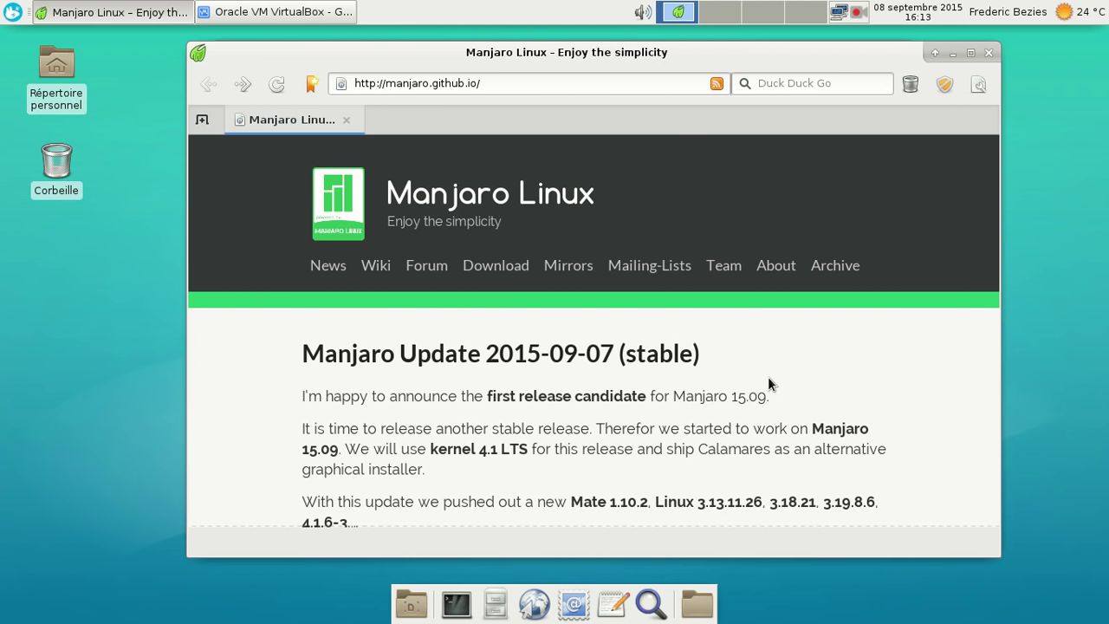
{"action": "left_click", "coordinate": [988, 54]}
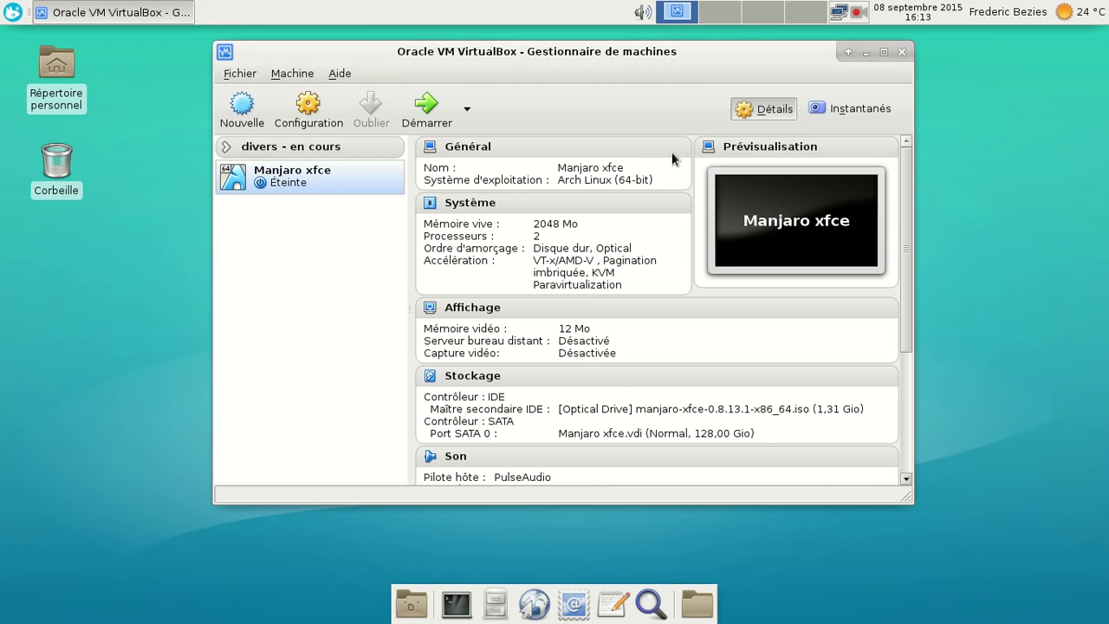
Step: Boot Manjaro Linux in the Manjaro xfce virtual machine and log in with the account password, minimizing the machine manager
{"action": "left_click", "coordinate": [430, 131]}
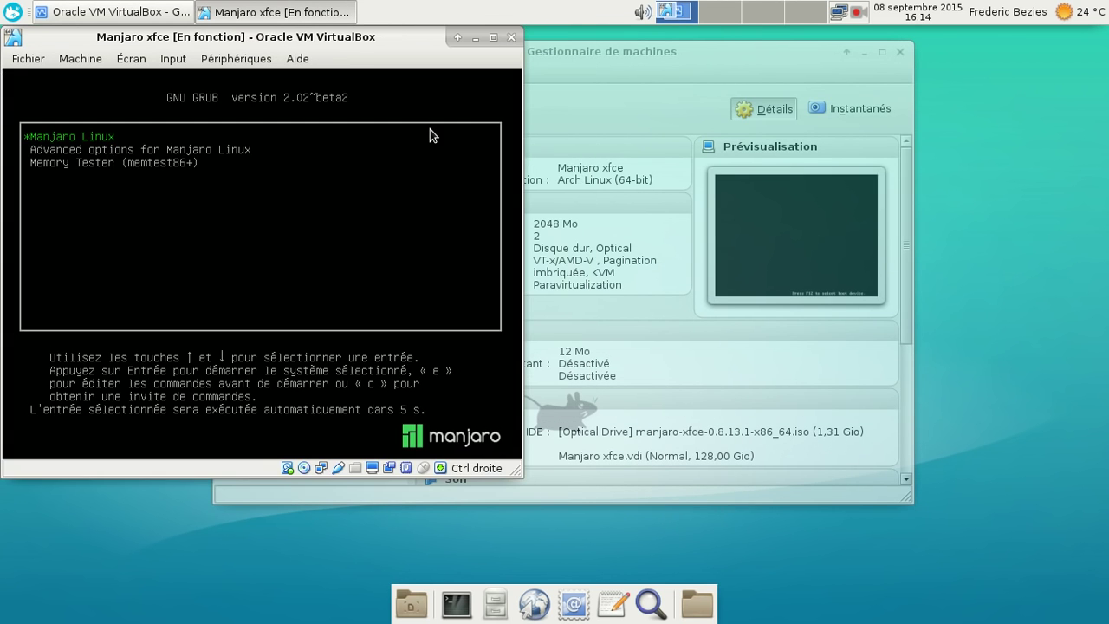
{"action": "key", "text": "Return"}
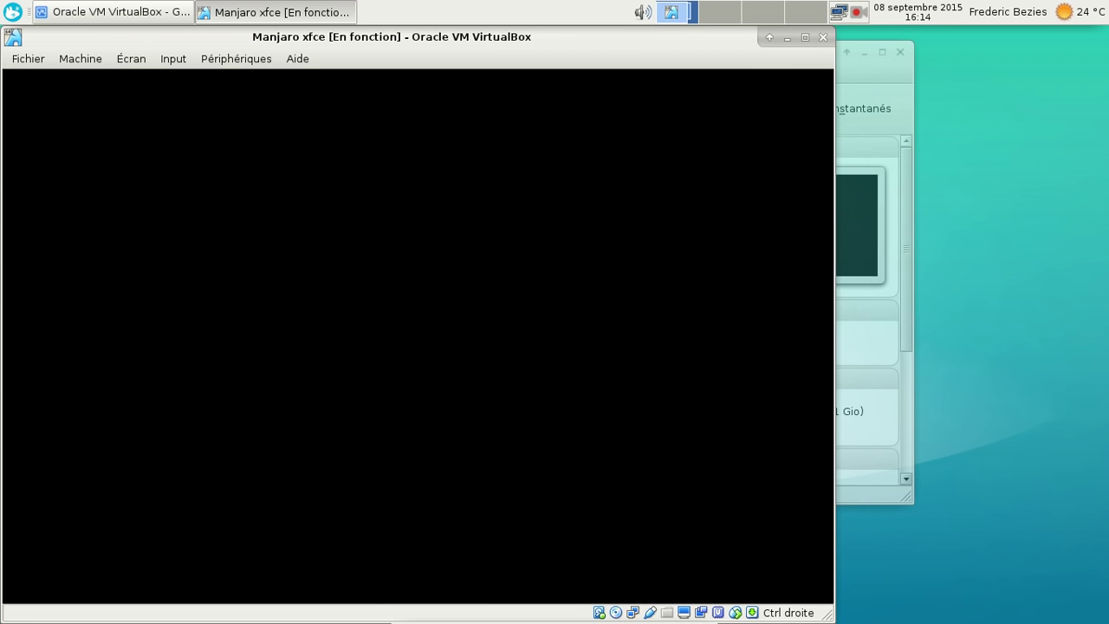
{"action": "left_click", "coordinate": [865, 49]}
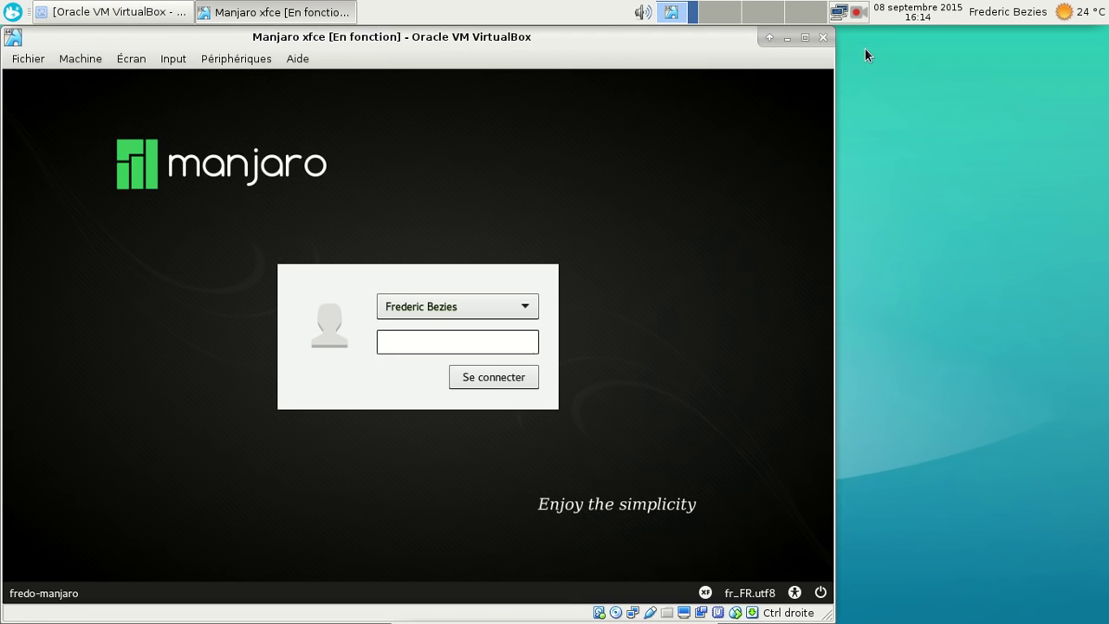
{"action": "type", "text": "********"}
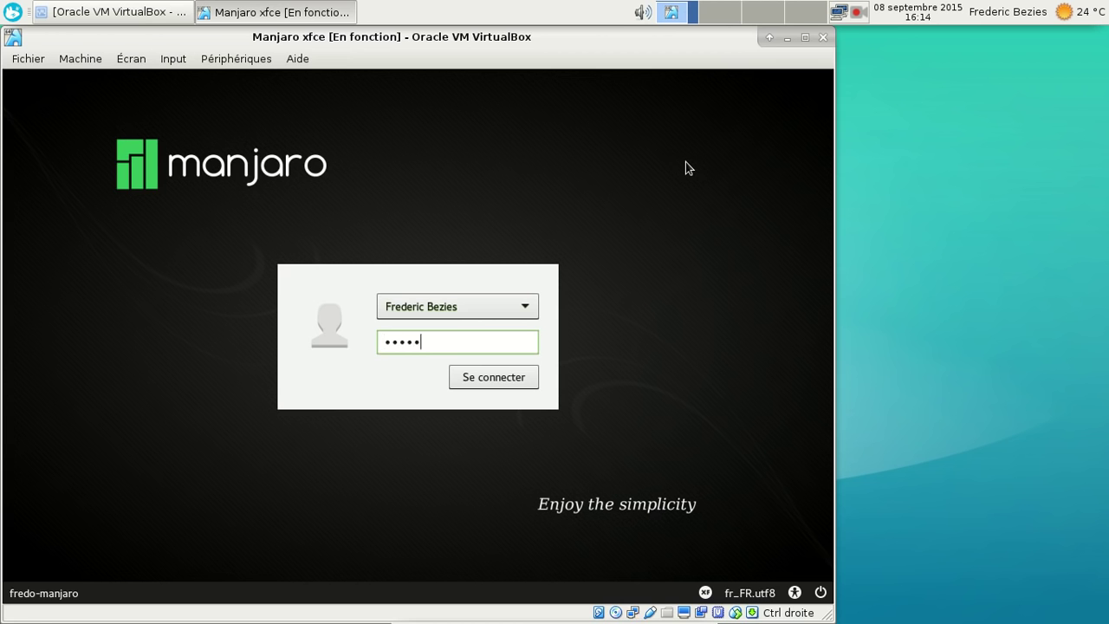
{"action": "key", "text": "Return"}
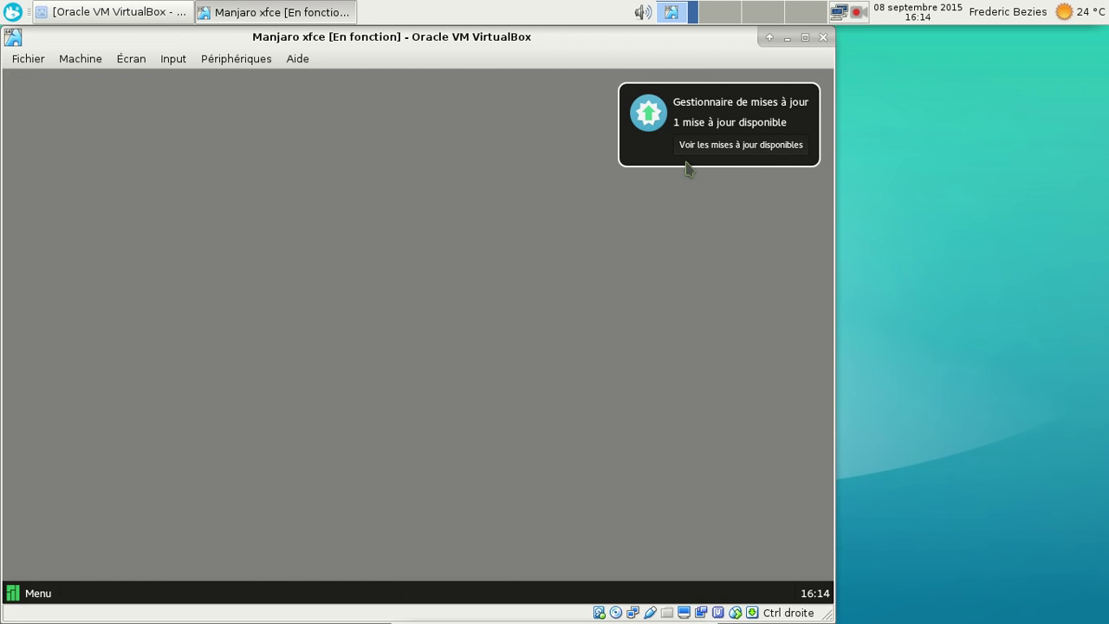
Step: Dismiss the startup notifications and the Manjaro Welcome window, and close the authentication request for Manjaro Settings Manager
{"action": "left_click", "coordinate": [805, 102]}
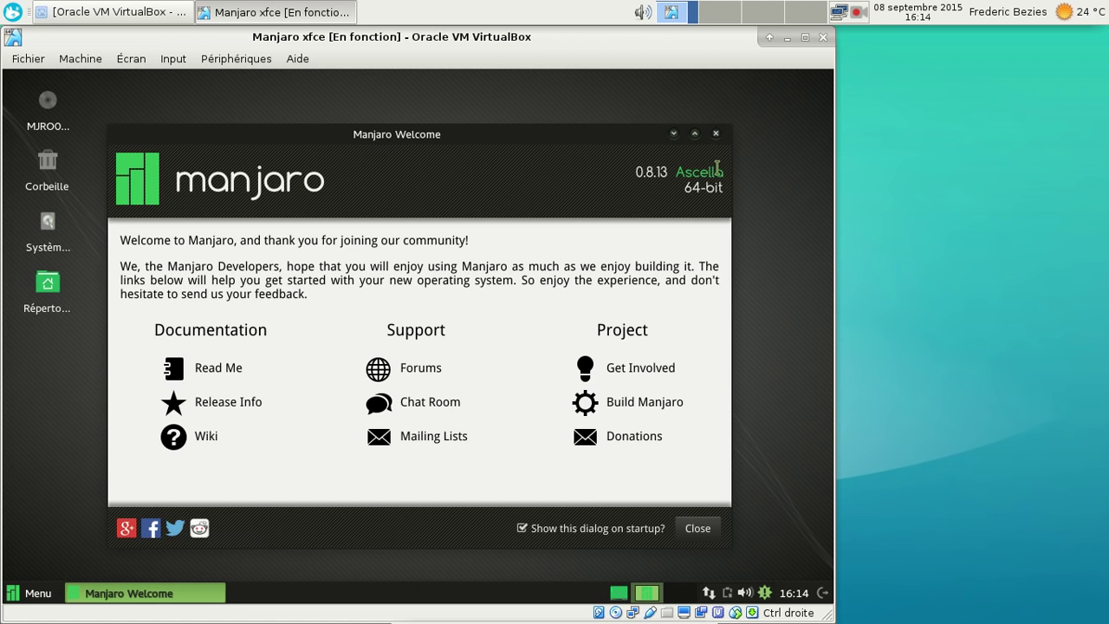
{"action": "left_click", "coordinate": [708, 531]}
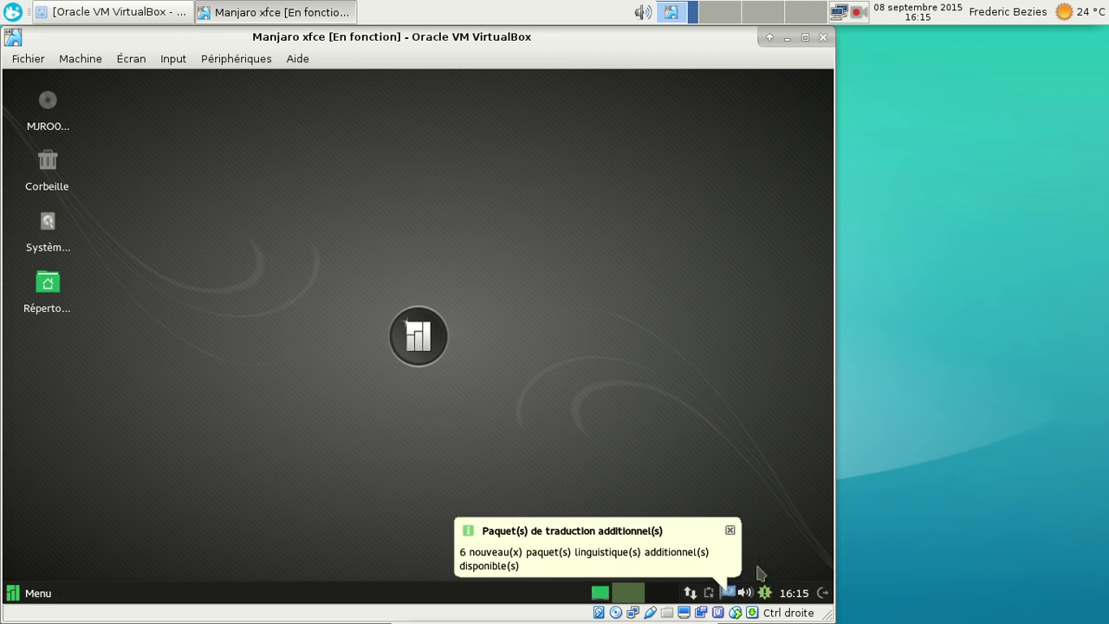
{"action": "left_click", "coordinate": [732, 531]}
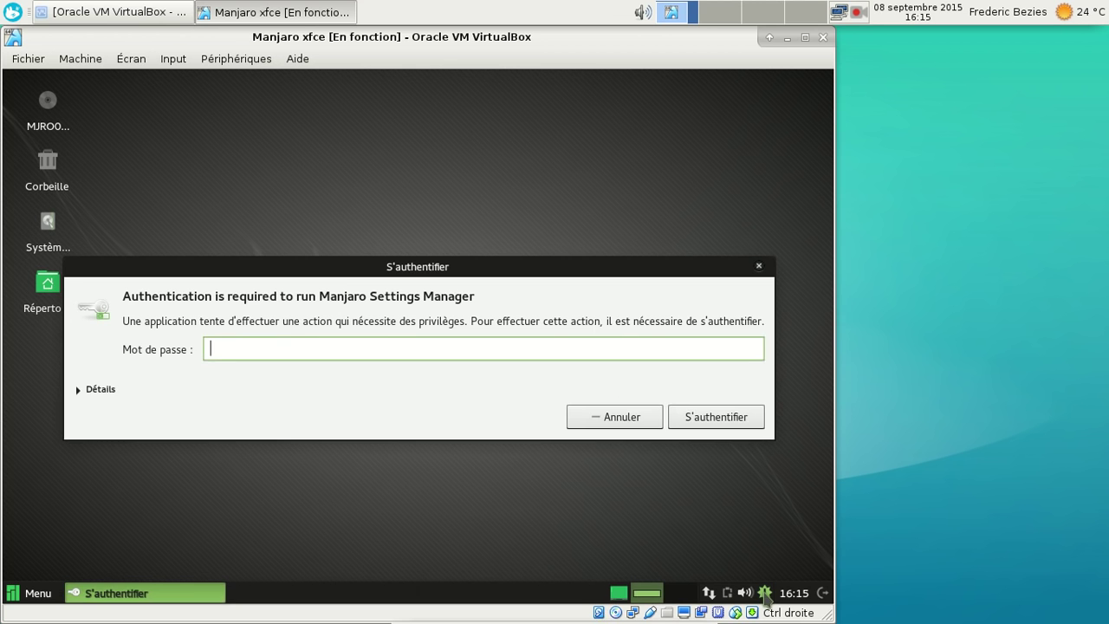
{"action": "left_click", "coordinate": [758, 267]}
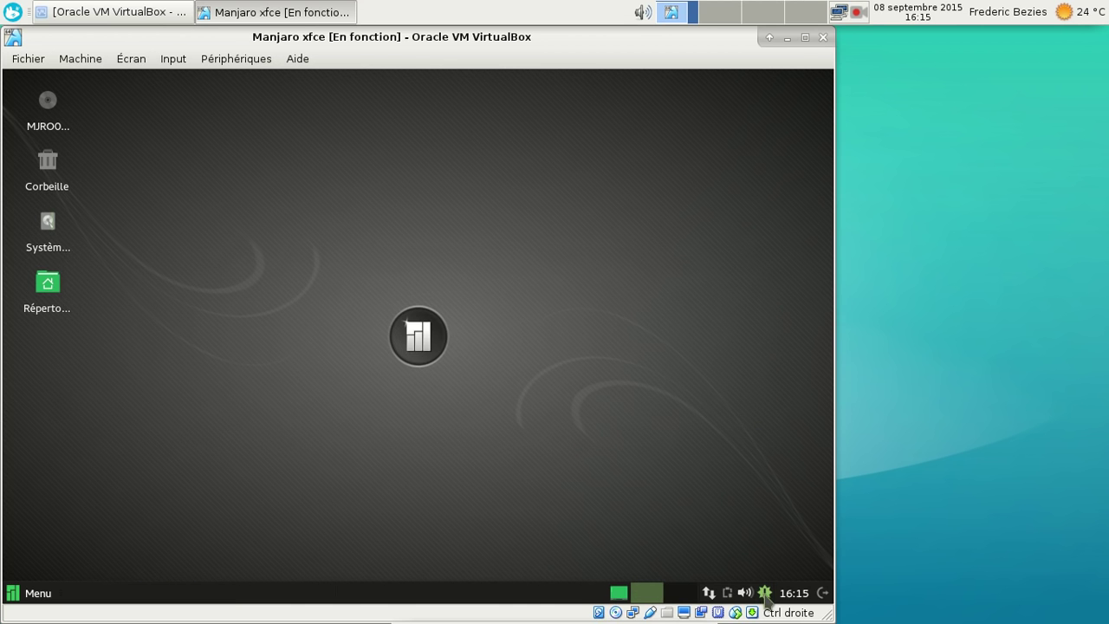
Step: Refresh the update manager's list and apply the manjaro-system 20150814-1 update, authenticating with the account password
{"action": "left_click", "coordinate": [764, 593]}
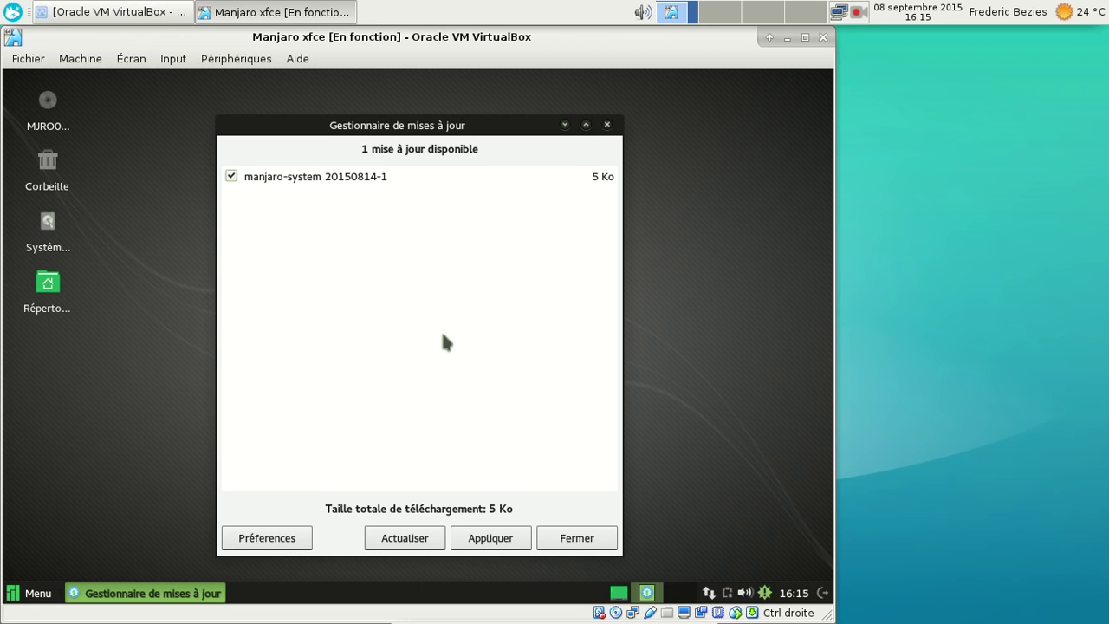
{"action": "left_click", "coordinate": [417, 542]}
{"action": "left_click", "coordinate": [501, 538]}
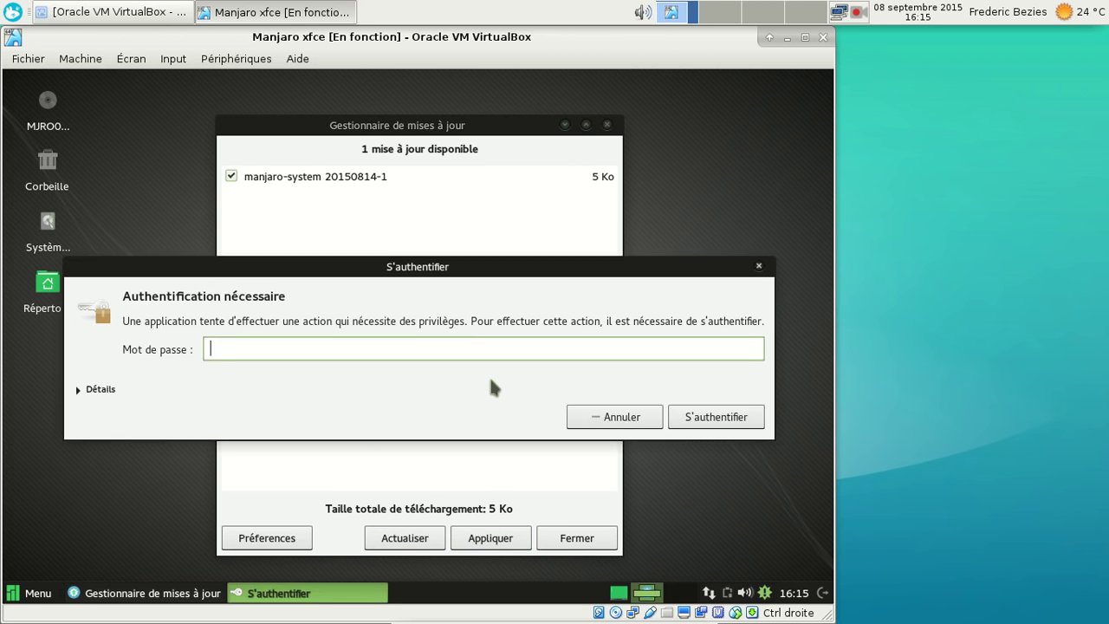
{"action": "type", "text": "*********"}
{"action": "key", "text": "Return"}
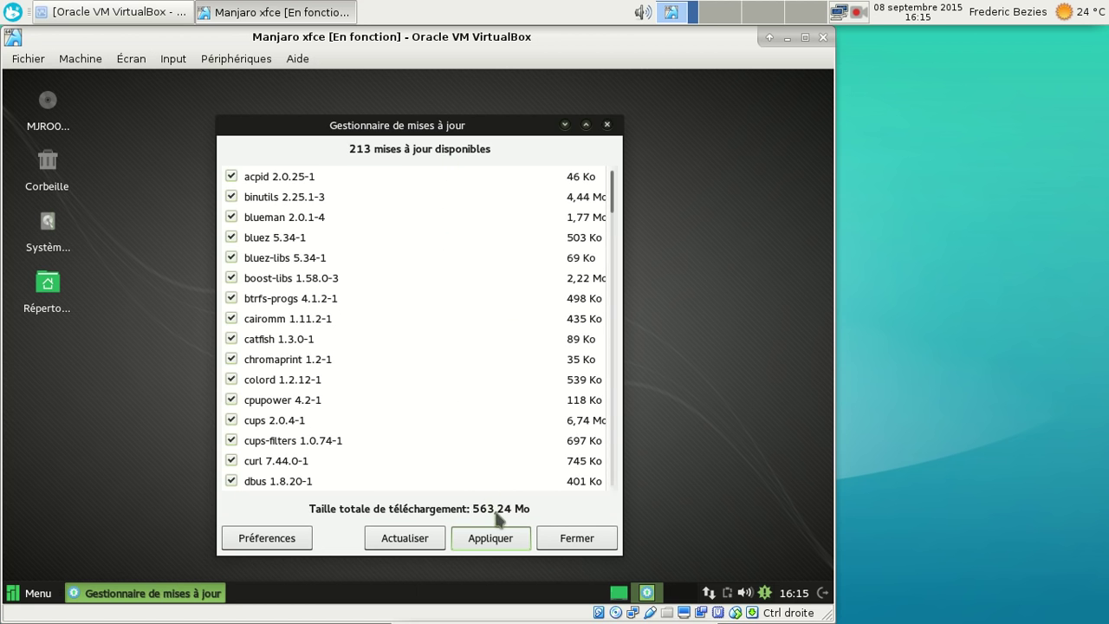
Step: Apply all the listed package updates and approve the transaction summary after reviewing its packages
{"action": "left_click", "coordinate": [499, 543]}
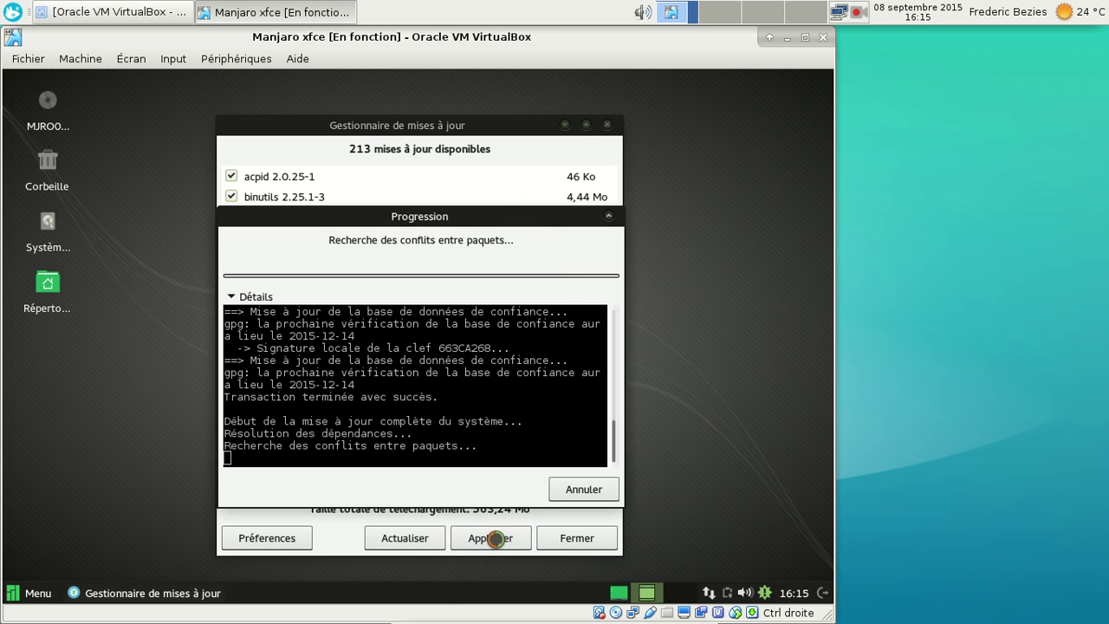
{"action": "scroll", "coordinate": [469, 293], "scroll_direction": "down", "scroll_amount": 3}
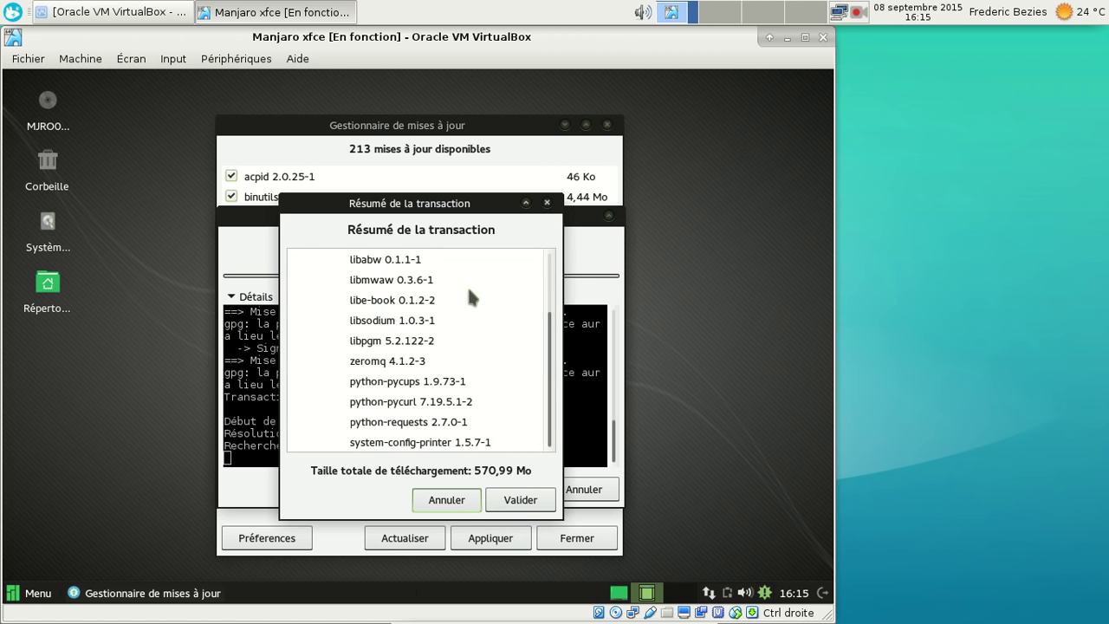
{"action": "left_click", "coordinate": [515, 500]}
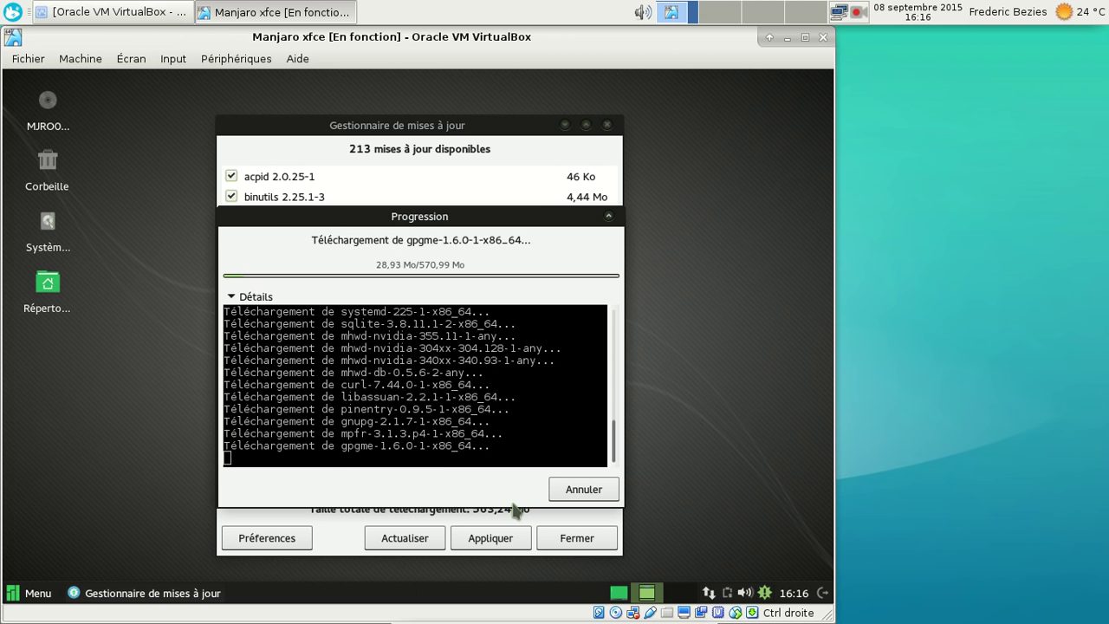
Step: Examine the package download log in the update progress details
{"action": "left_click", "coordinate": [231, 297]}
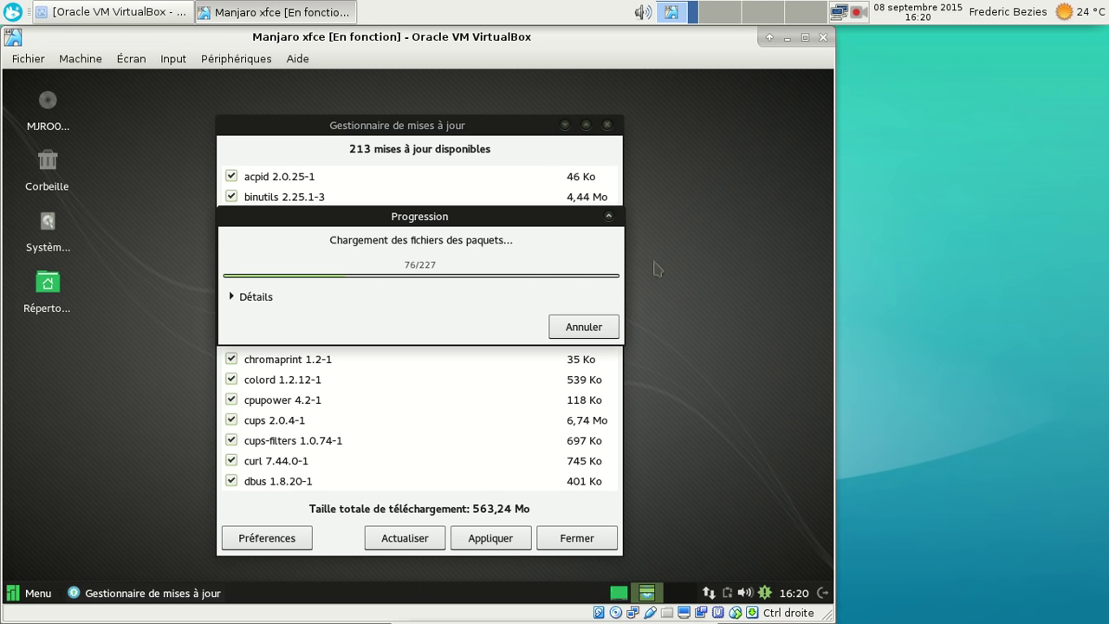
{"action": "left_click", "coordinate": [230, 297]}
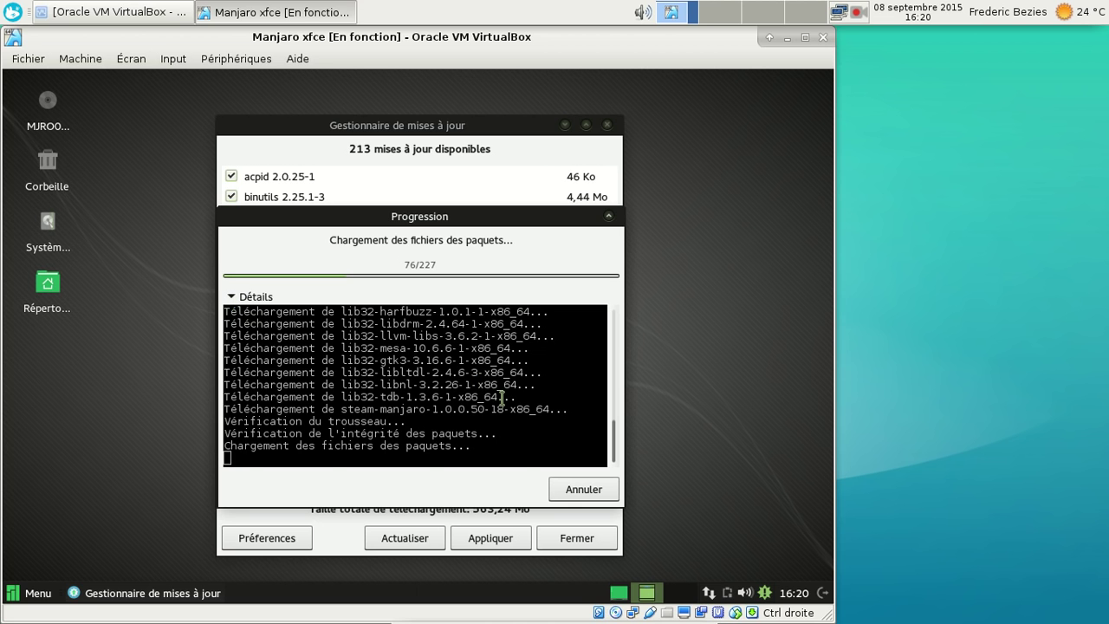
{"action": "scroll", "coordinate": [502, 397], "scroll_direction": "up", "scroll_amount": 2}
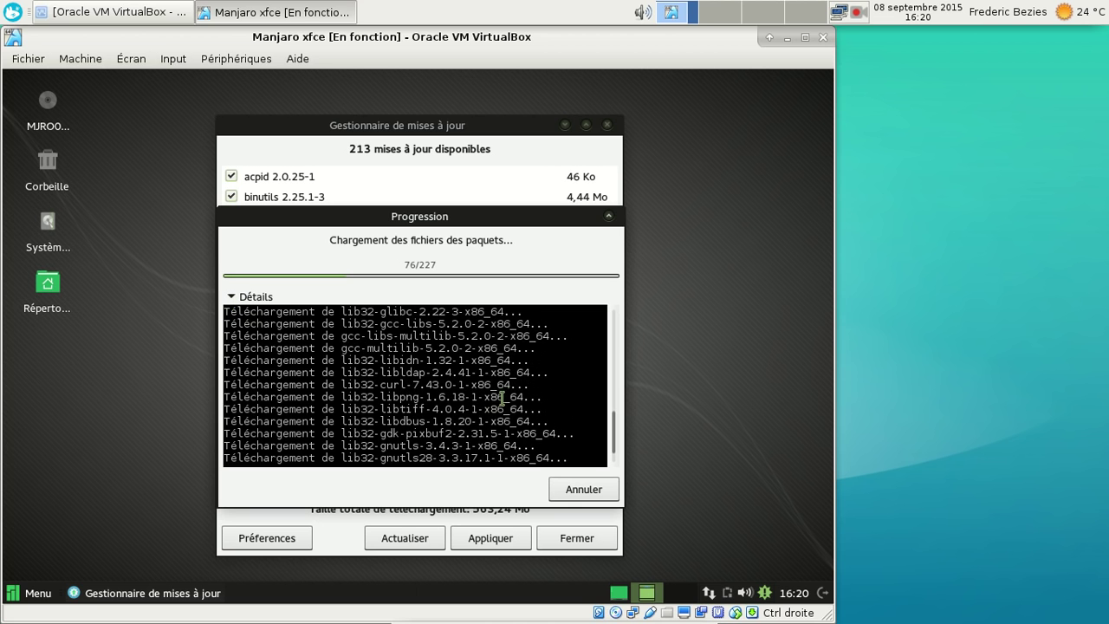
{"action": "scroll", "coordinate": [502, 397], "scroll_direction": "down", "scroll_amount": 1}
{"action": "scroll", "coordinate": [502, 397], "scroll_direction": "up", "scroll_amount": 2}
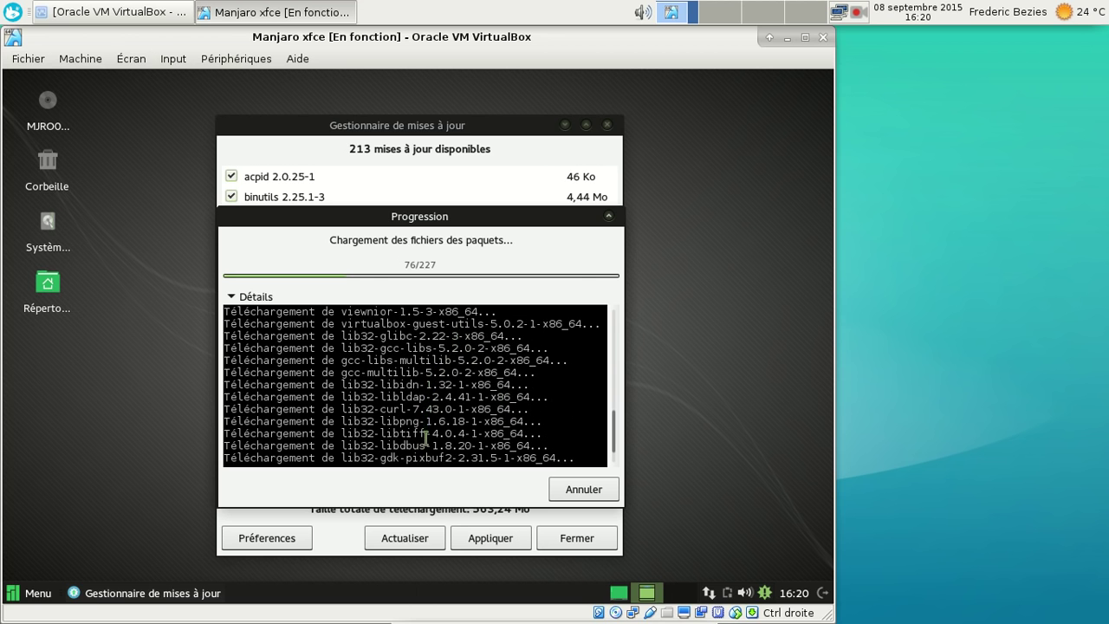
{"action": "scroll", "coordinate": [501, 414], "scroll_direction": "down", "scroll_amount": 4}
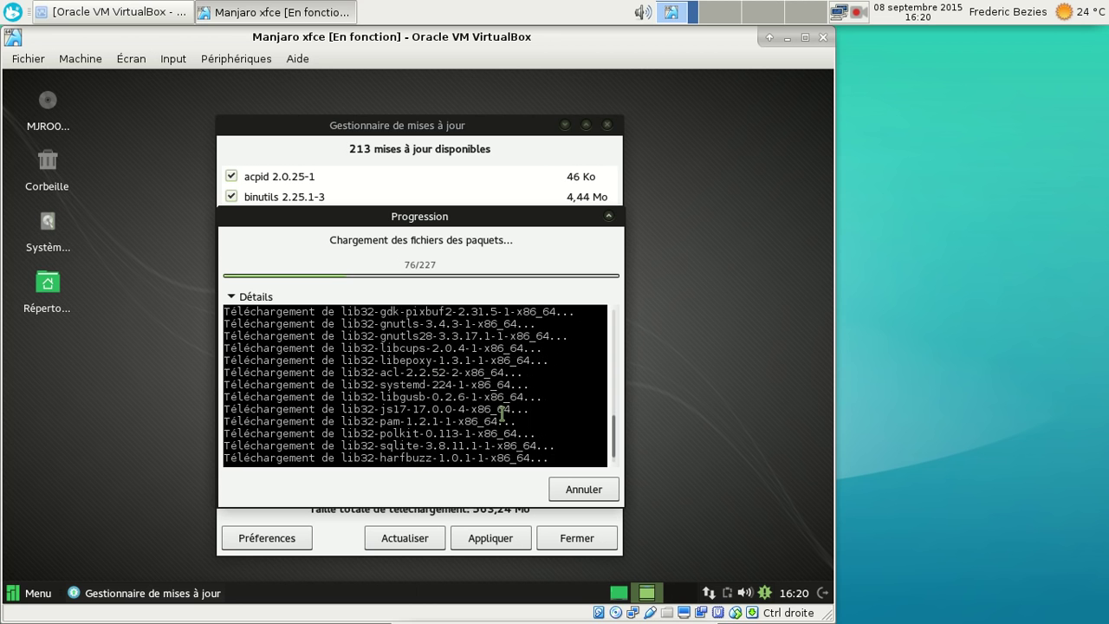
{"action": "scroll", "coordinate": [455, 336], "scroll_direction": "up", "scroll_amount": 2}
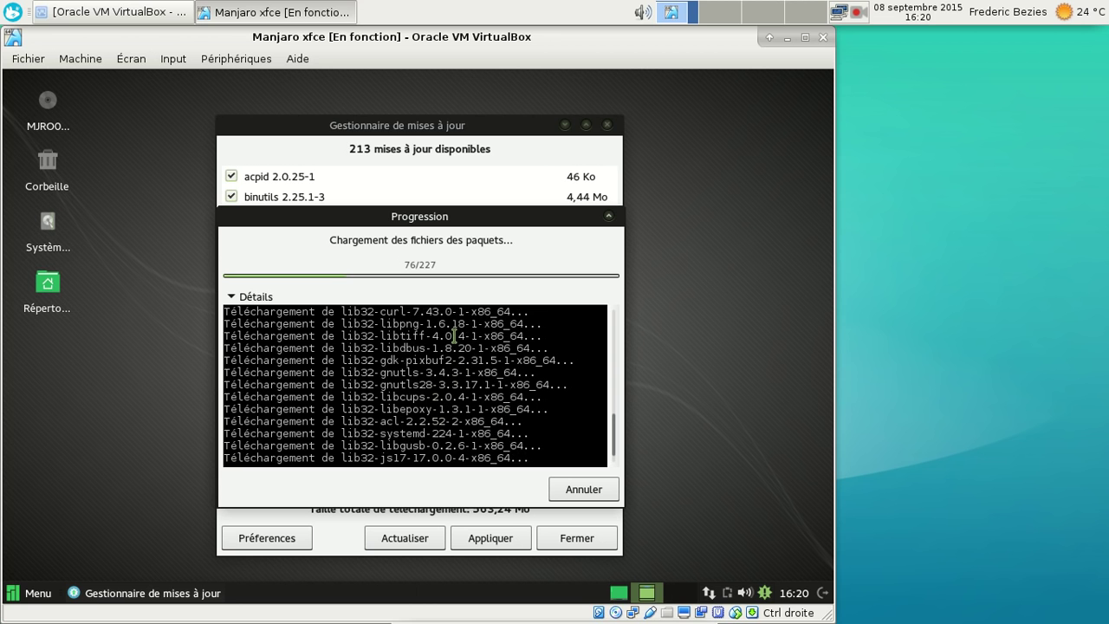
{"action": "scroll", "coordinate": [454, 336], "scroll_direction": "up", "scroll_amount": 1}
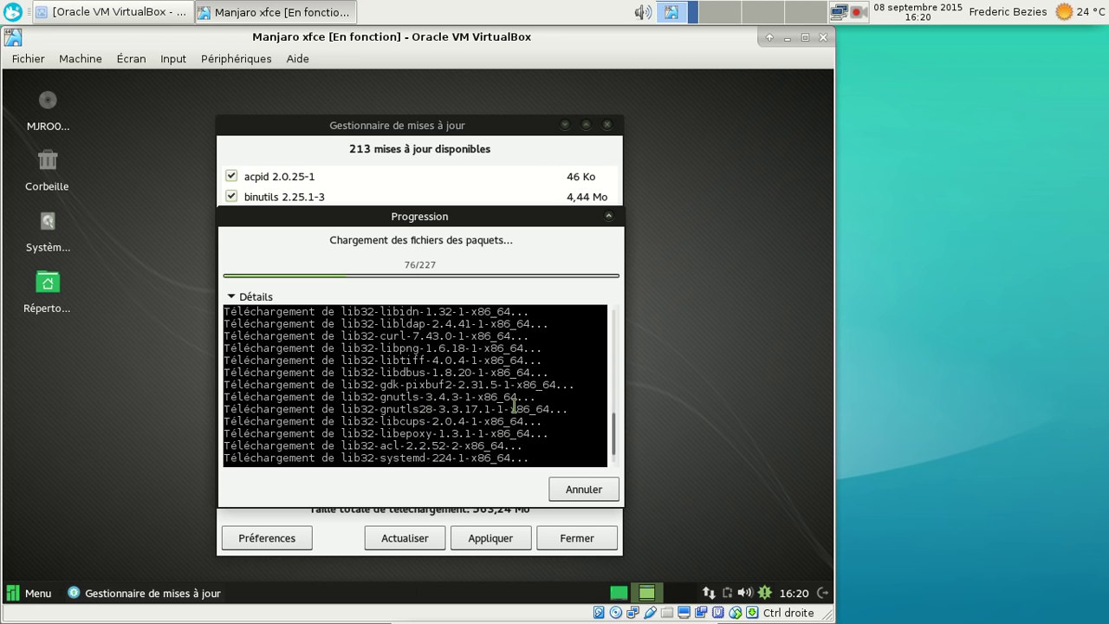
{"action": "scroll", "coordinate": [515, 407], "scroll_direction": "down", "scroll_amount": 3}
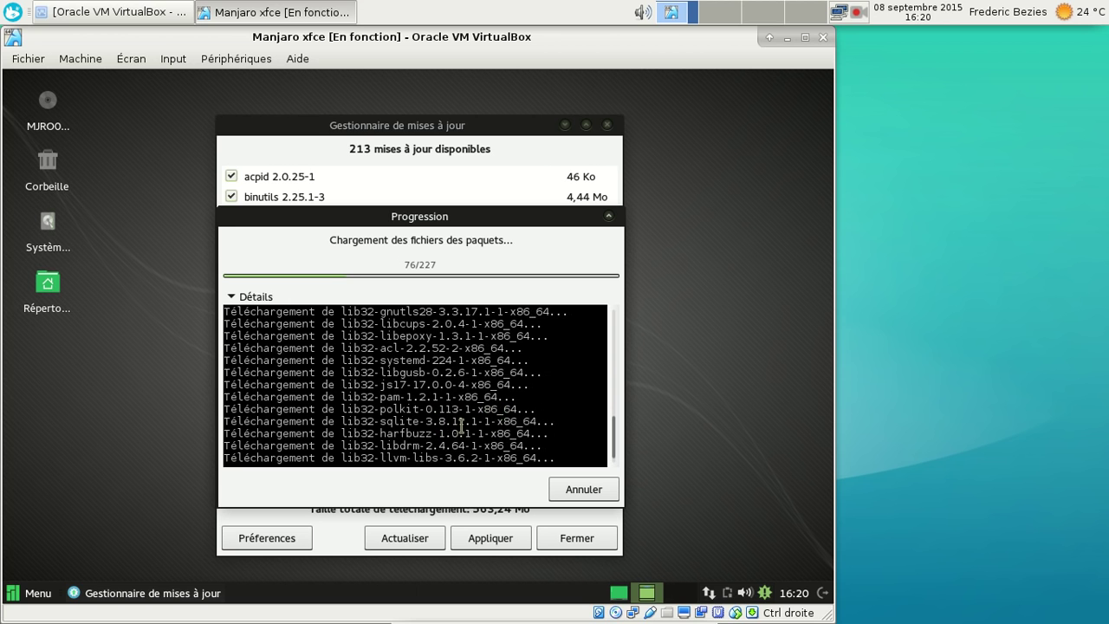
{"action": "scroll", "coordinate": [501, 413], "scroll_direction": "up", "scroll_amount": 1}
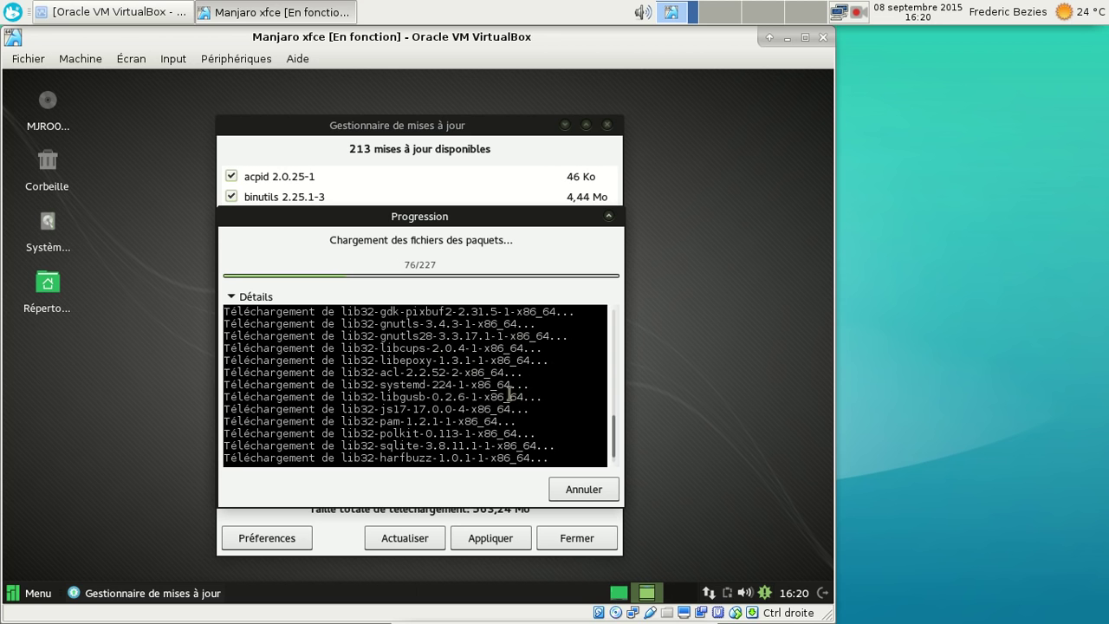
{"action": "left_click", "coordinate": [242, 297]}
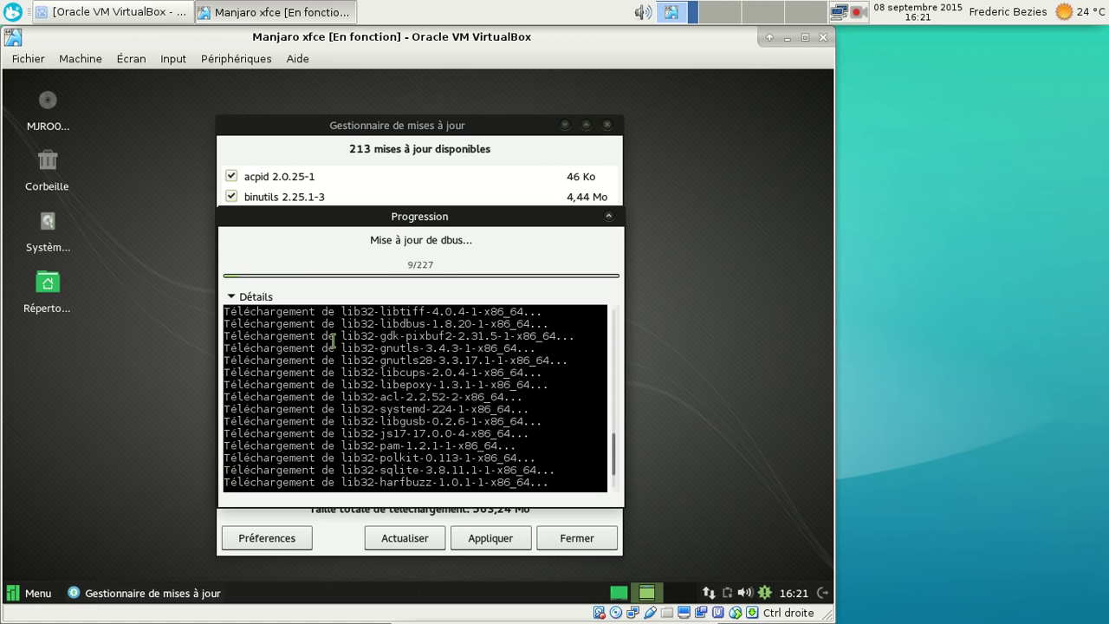
Step: Follow the package installation log in the progress details until the system update finishes
{"action": "left_click", "coordinate": [234, 298]}
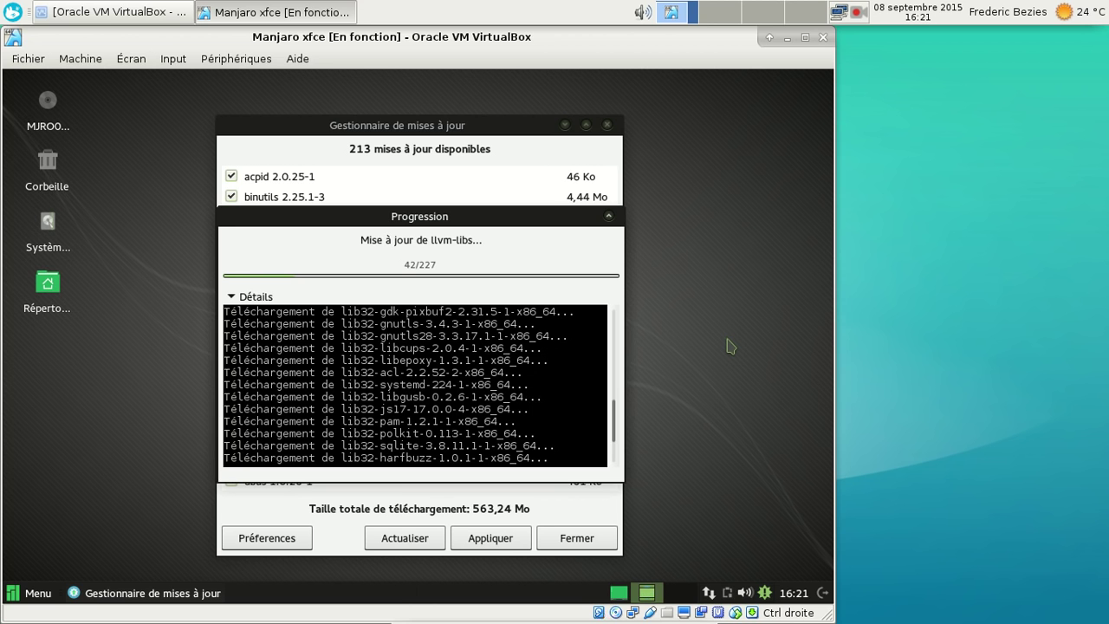
{"action": "left_click", "coordinate": [234, 296]}
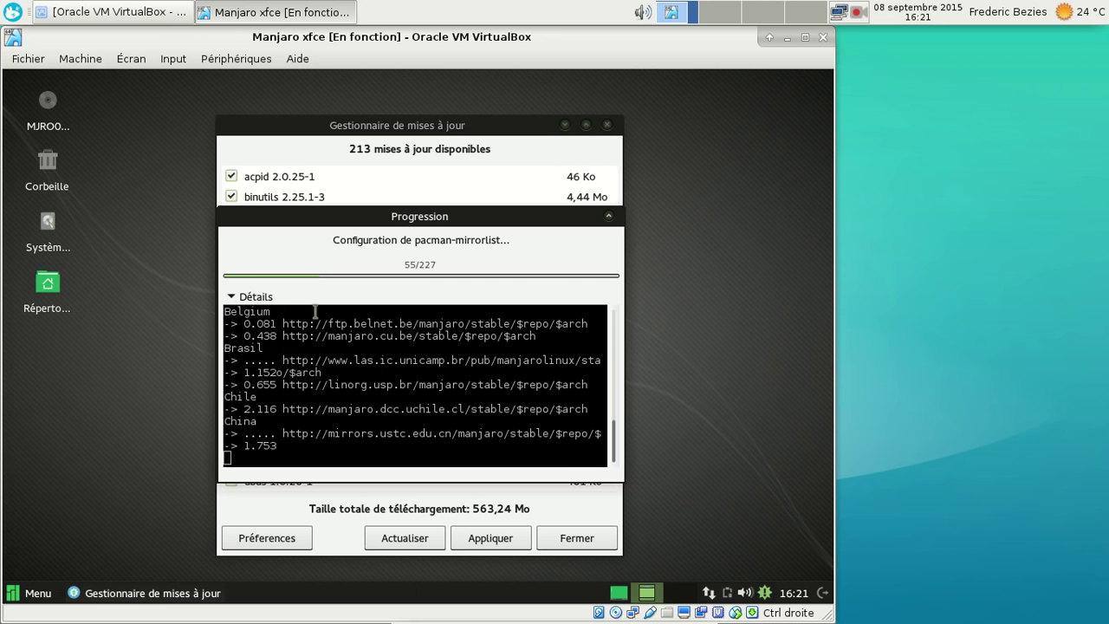
{"action": "left_click", "coordinate": [232, 299]}
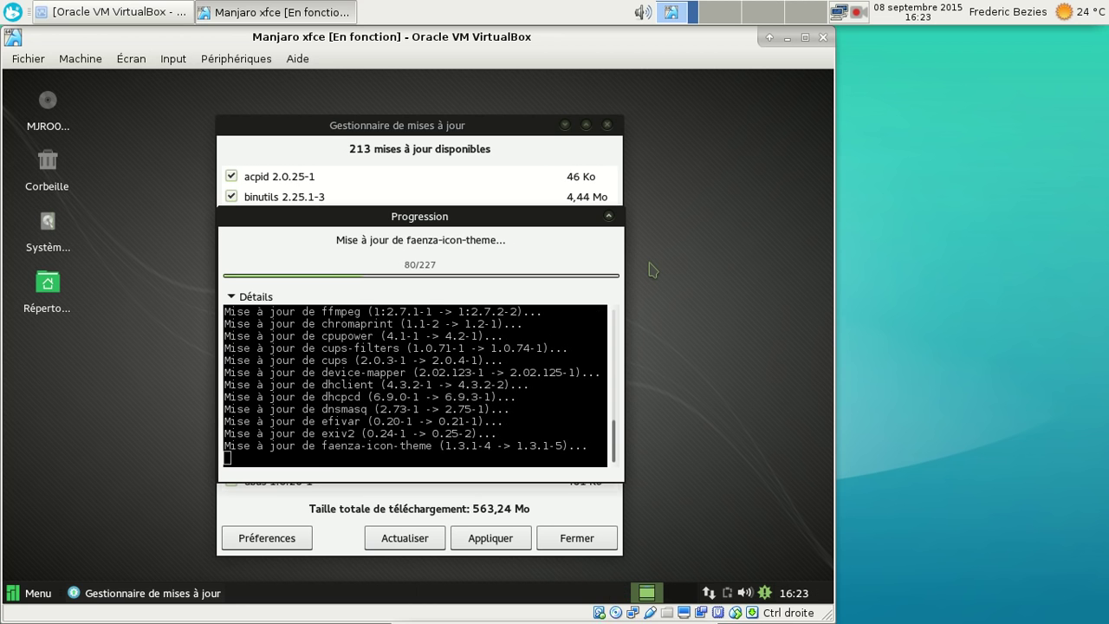
{"action": "left_click", "coordinate": [243, 299]}
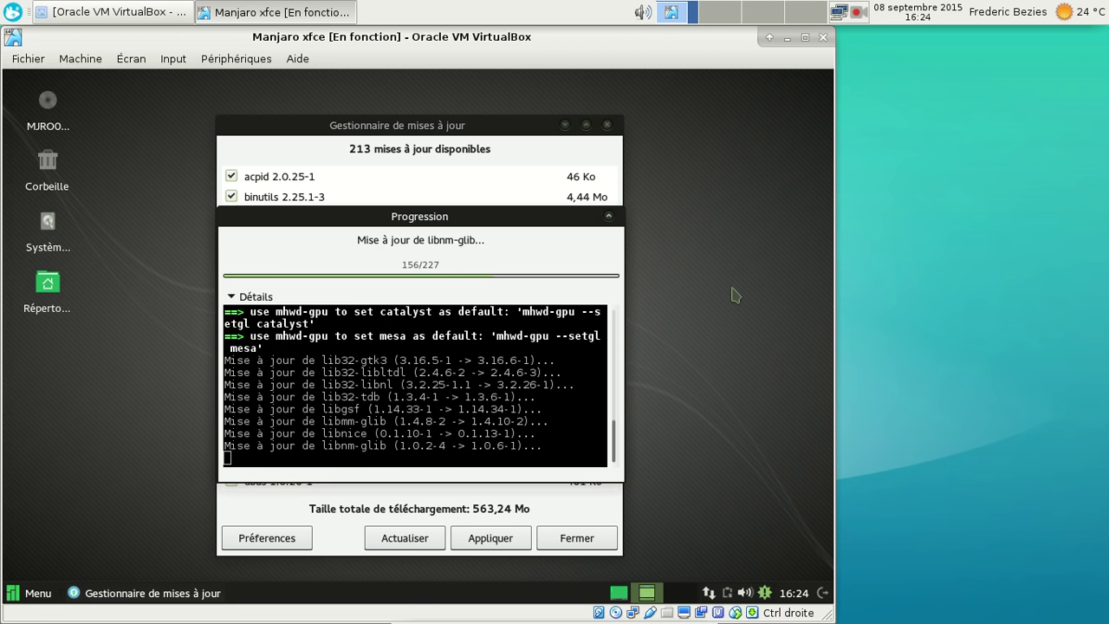
{"action": "left_click", "coordinate": [232, 298]}
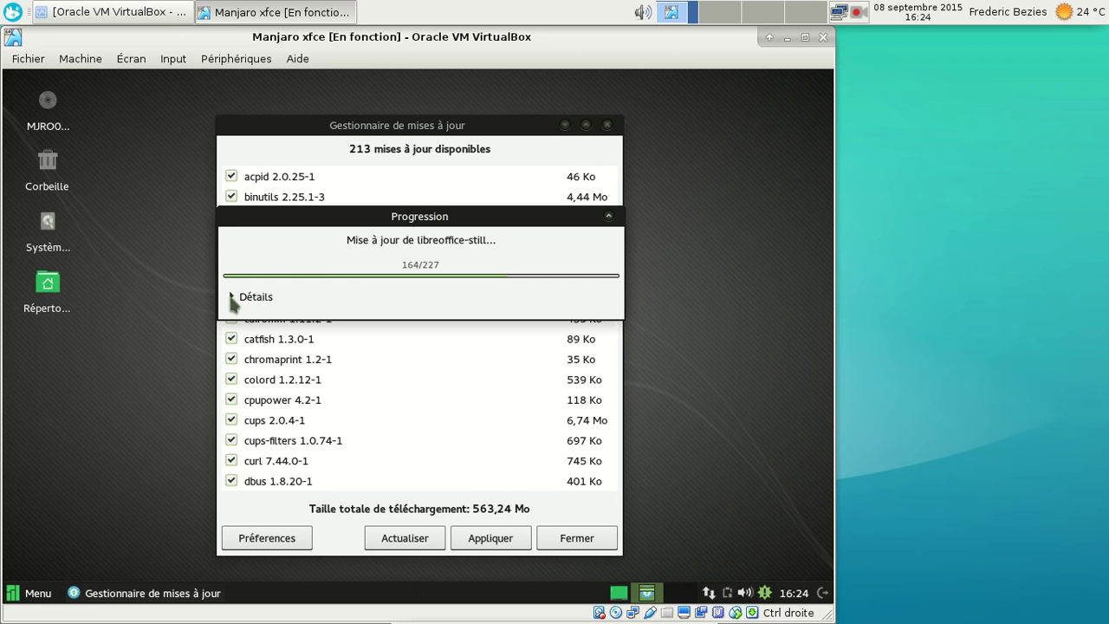
{"action": "left_click", "coordinate": [233, 298]}
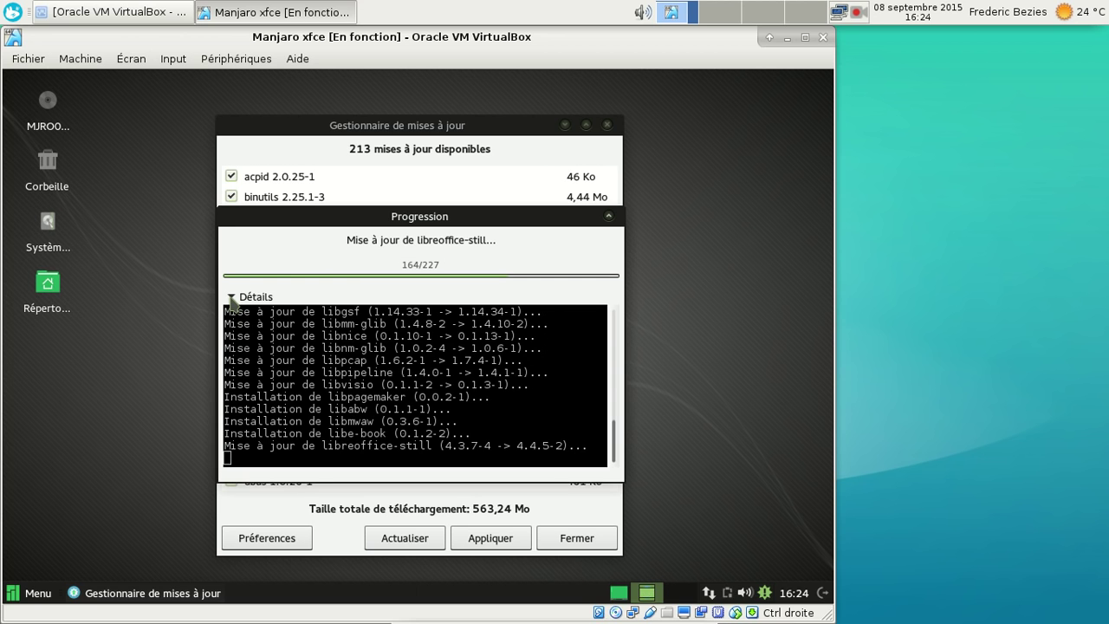
{"action": "left_click", "coordinate": [232, 298]}
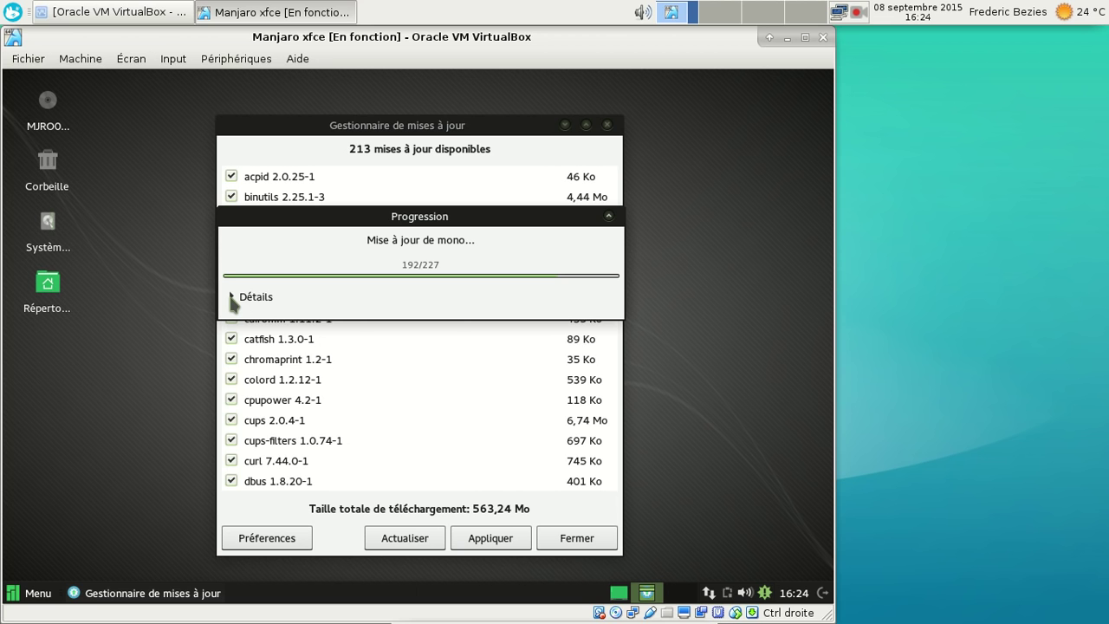
{"action": "left_click", "coordinate": [232, 297]}
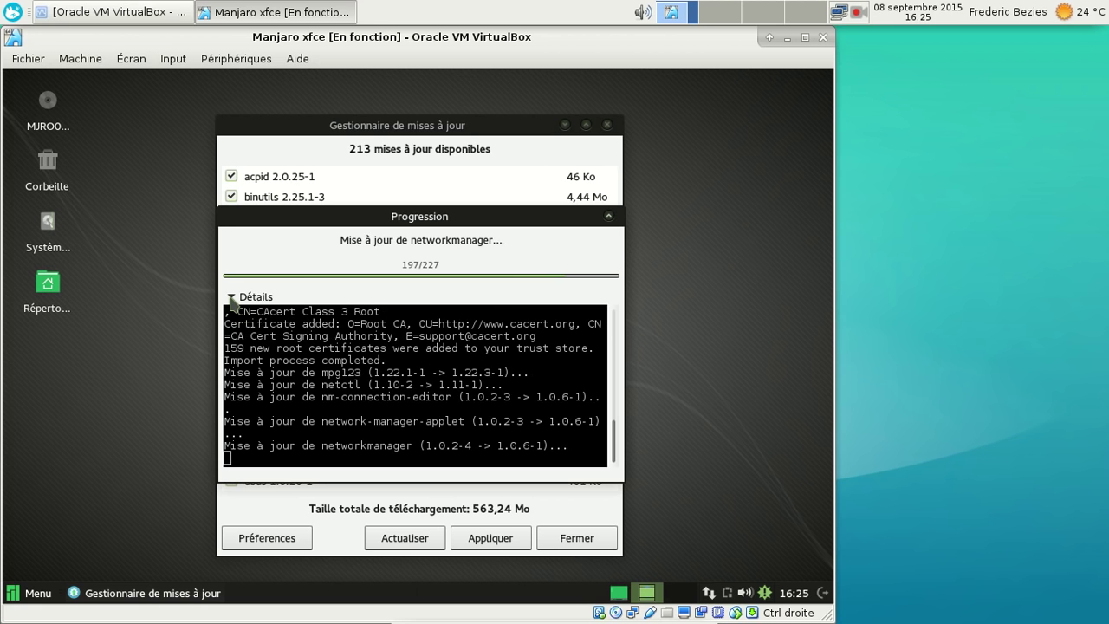
{"action": "left_click", "coordinate": [232, 297]}
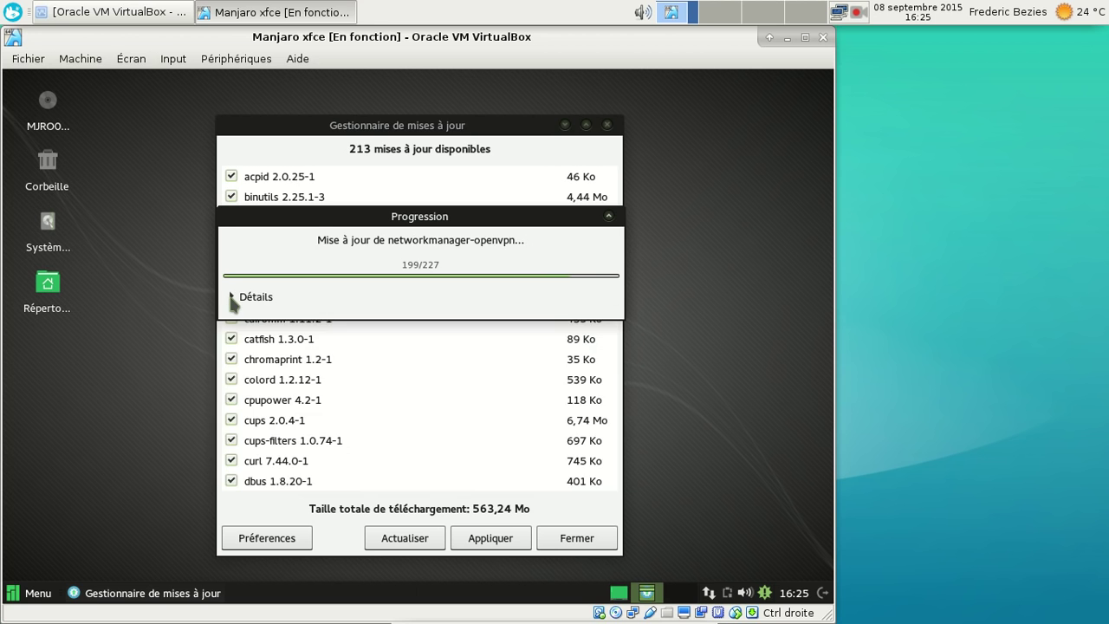
{"action": "left_click", "coordinate": [233, 297]}
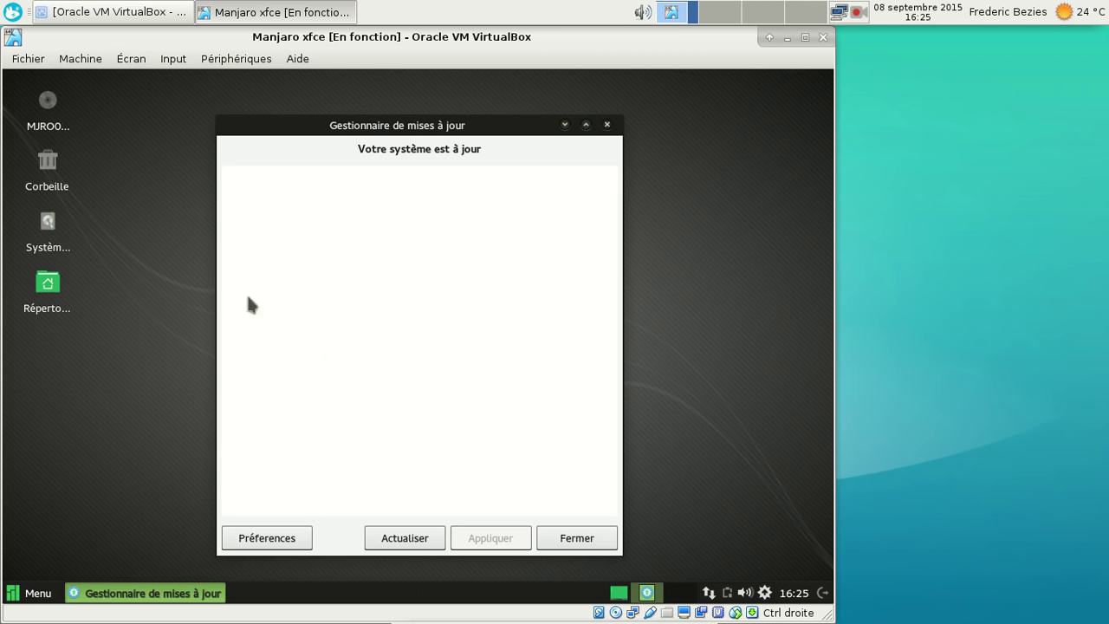
Step: Close the update manager and restart the Manjaro system
{"action": "left_click", "coordinate": [579, 541]}
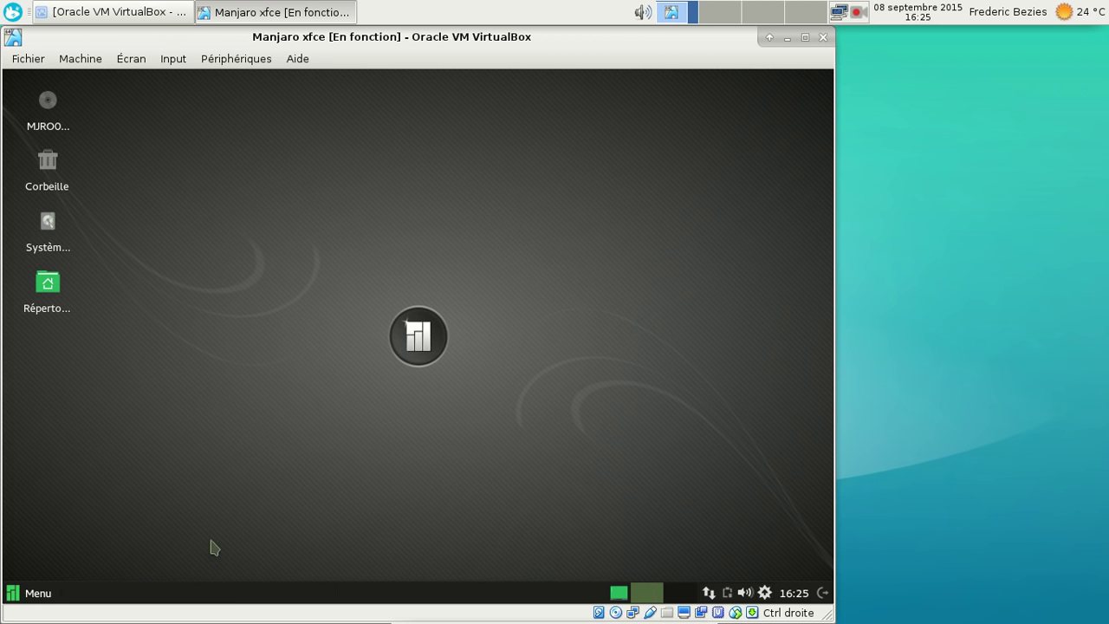
{"action": "left_click", "coordinate": [37, 597]}
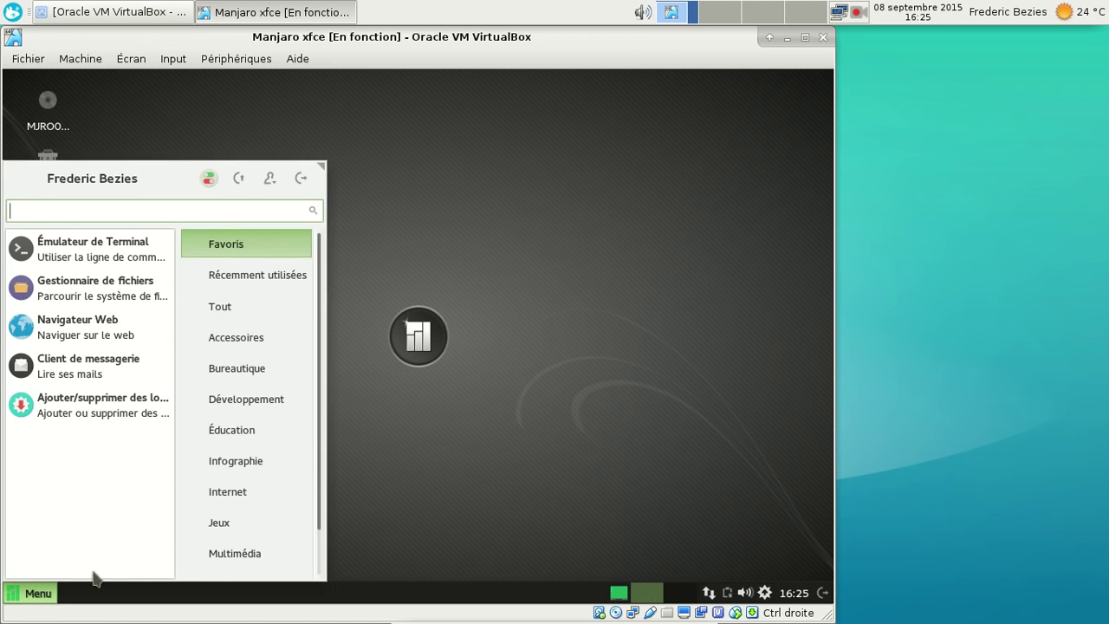
{"action": "left_click", "coordinate": [301, 179]}
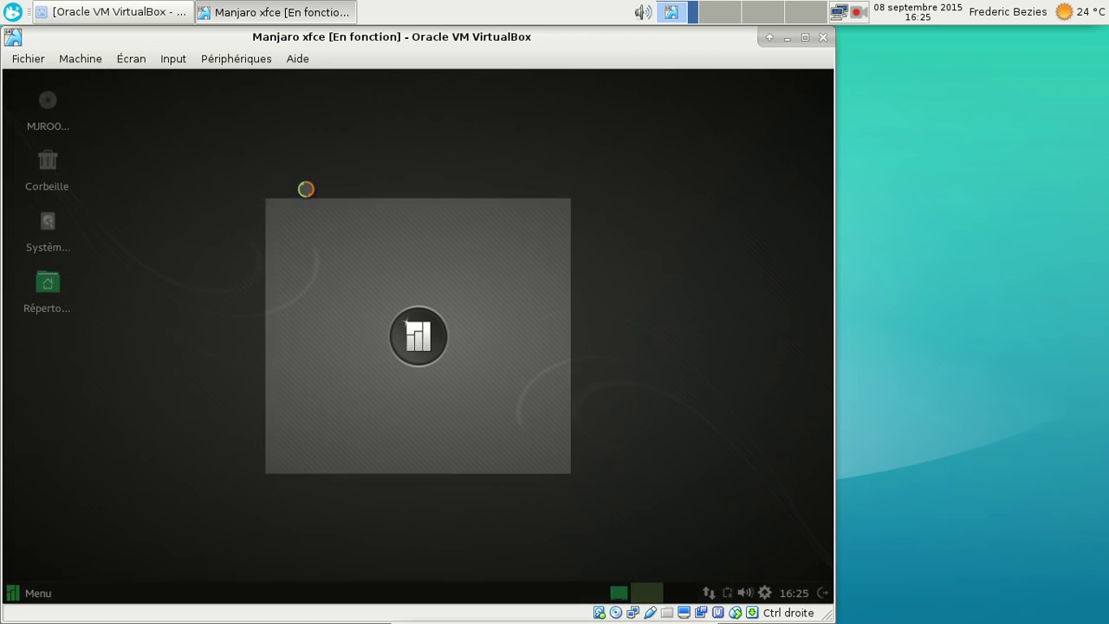
{"action": "left_click", "coordinate": [444, 275]}
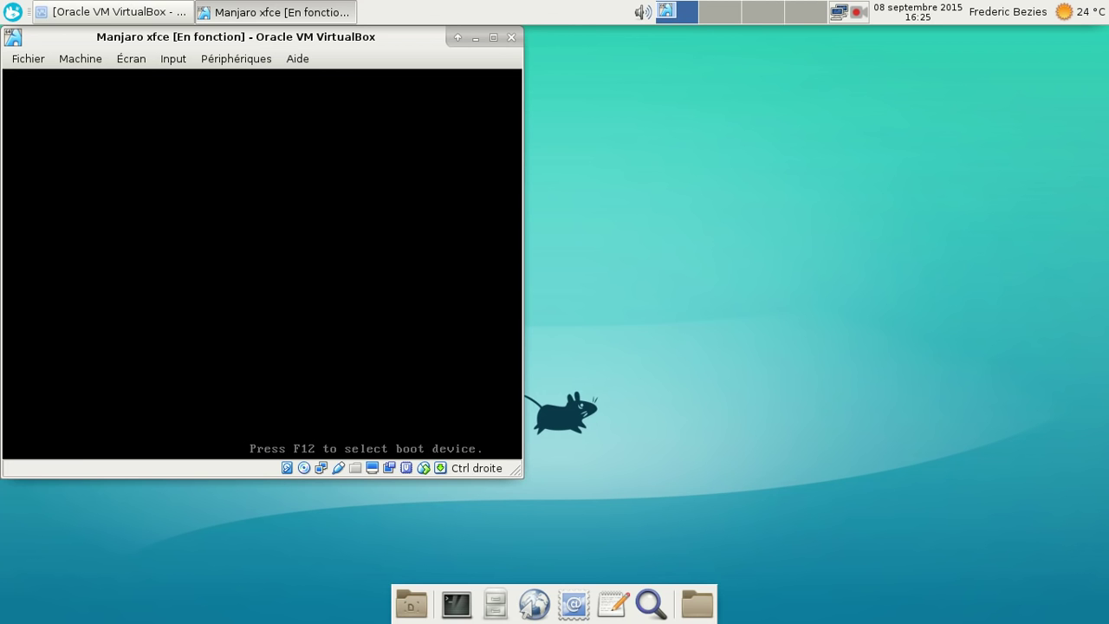
Step: Boot the updated Manjaro system and log in with the account password
{"action": "key", "text": "Return"}
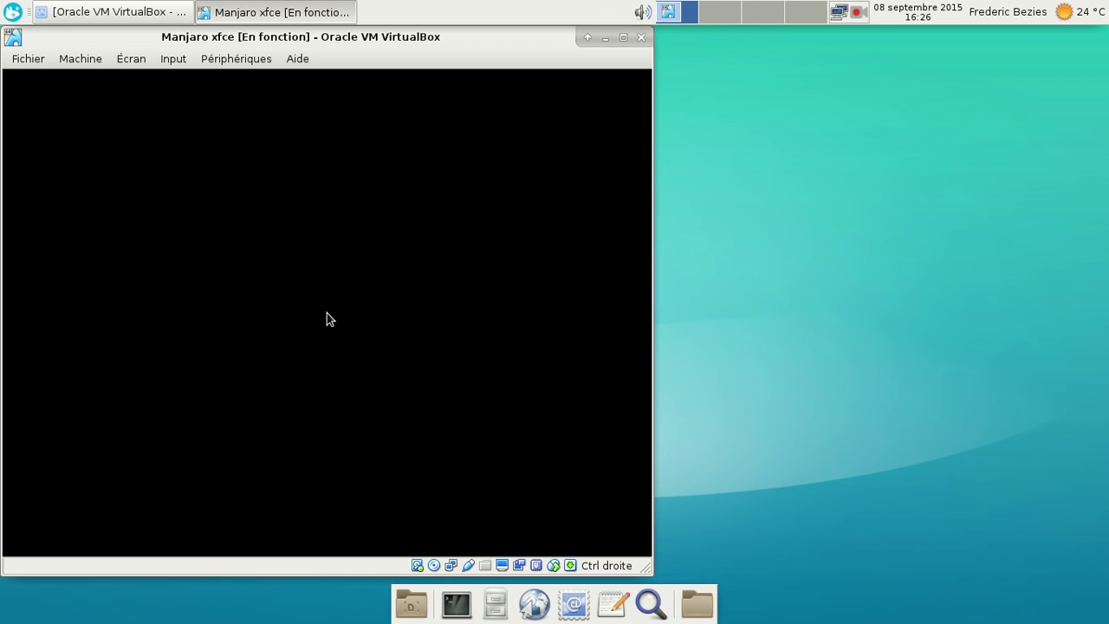
{"action": "type", "text": "********"}
{"action": "key", "text": "Return"}
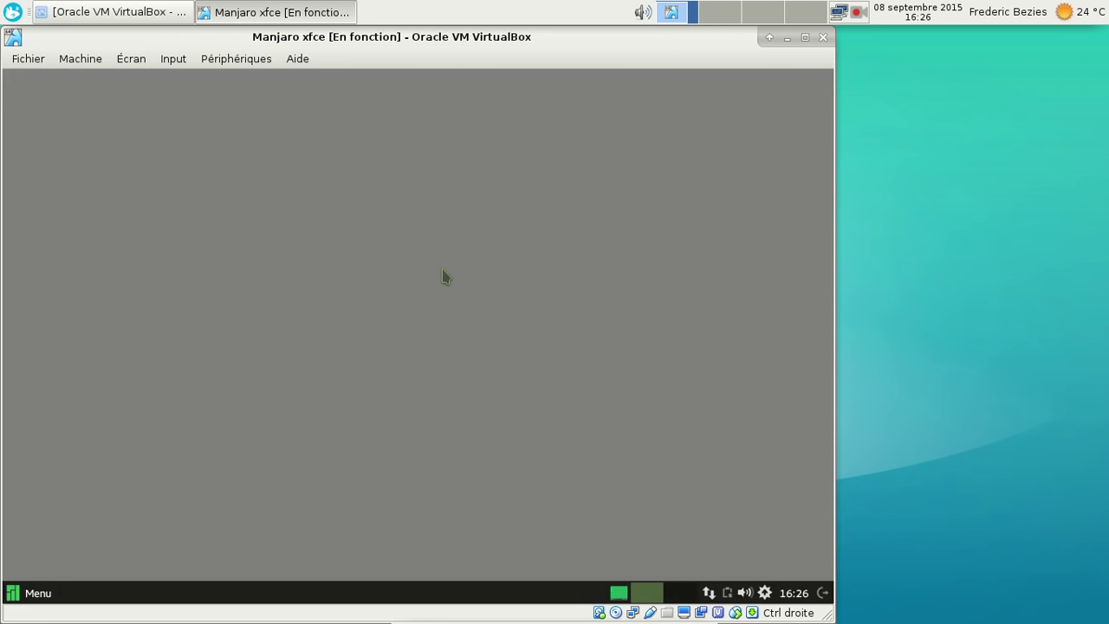
Step: Switch the virtual machine to full screen and close the Manjaro Welcome window
{"action": "key", "text": "ctrl+f"}
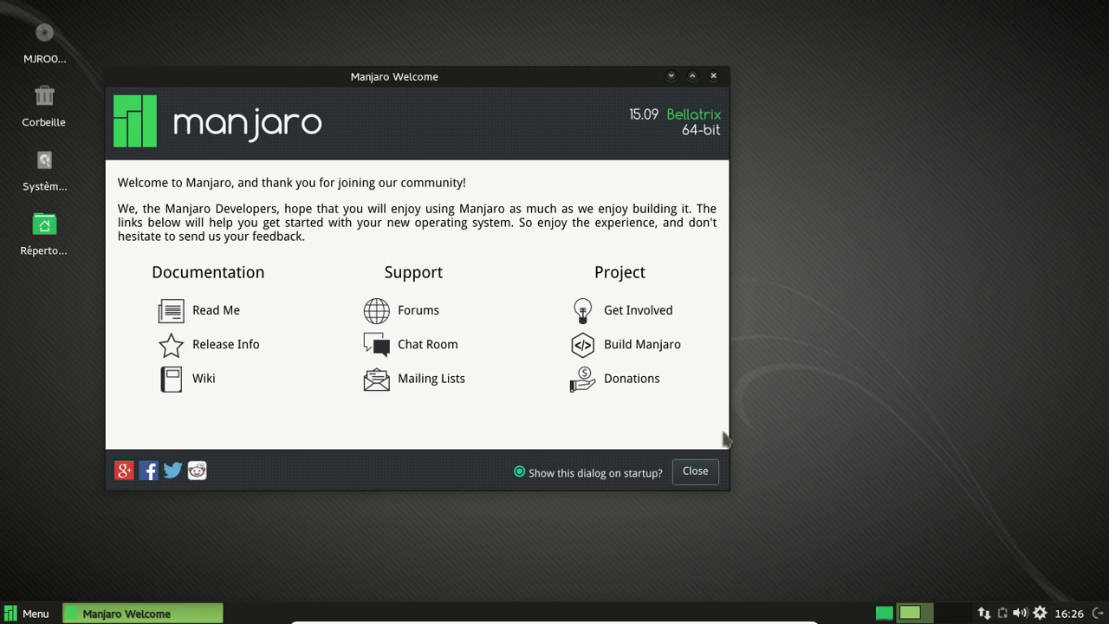
{"action": "left_click", "coordinate": [707, 472]}
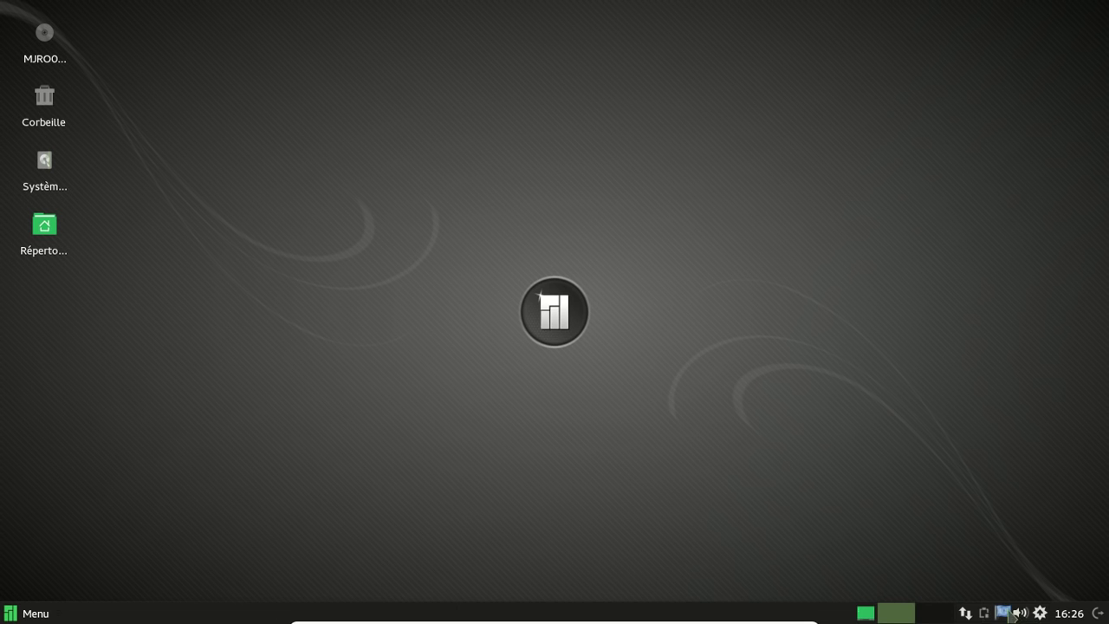
Step: Install all the available fr_FR language packs in Manjaro Settings Manager, authenticating with the account password
{"action": "left_click", "coordinate": [1008, 613]}
{"action": "type", "text": "a•••••••"}
{"action": "key", "text": "Return"}
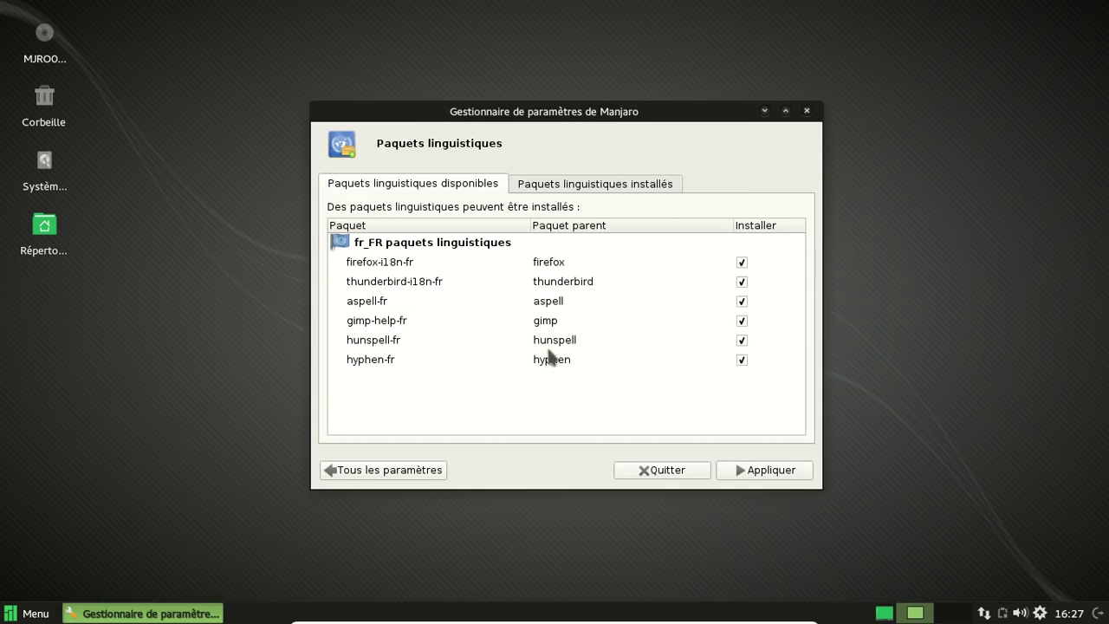
{"action": "left_click", "coordinate": [745, 476]}
{"action": "left_click", "coordinate": [746, 475]}
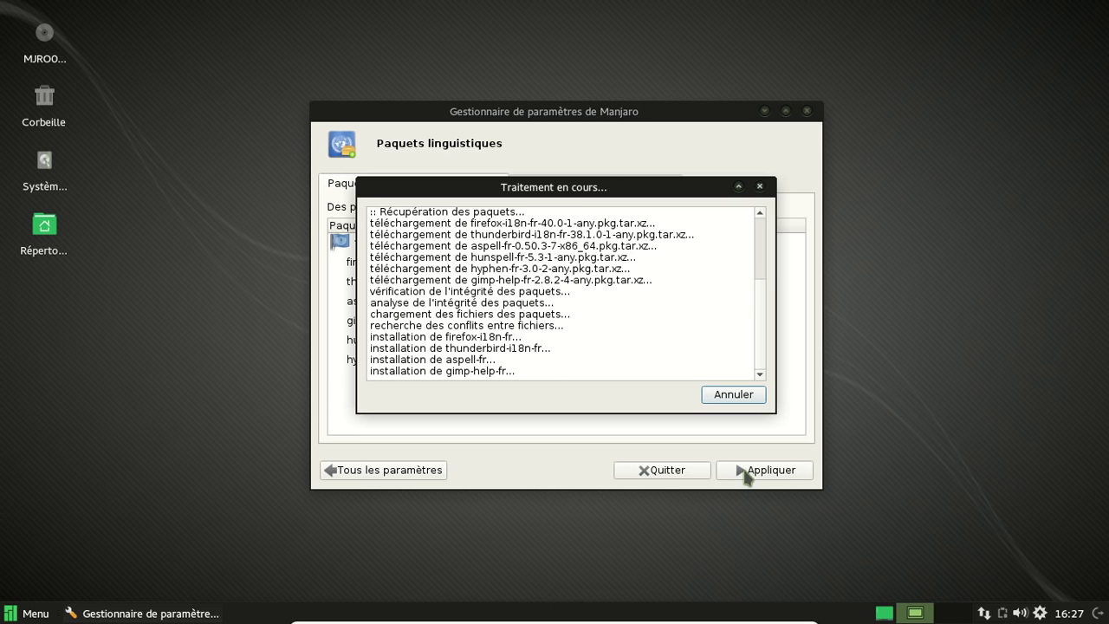
{"action": "left_click", "coordinate": [737, 395]}
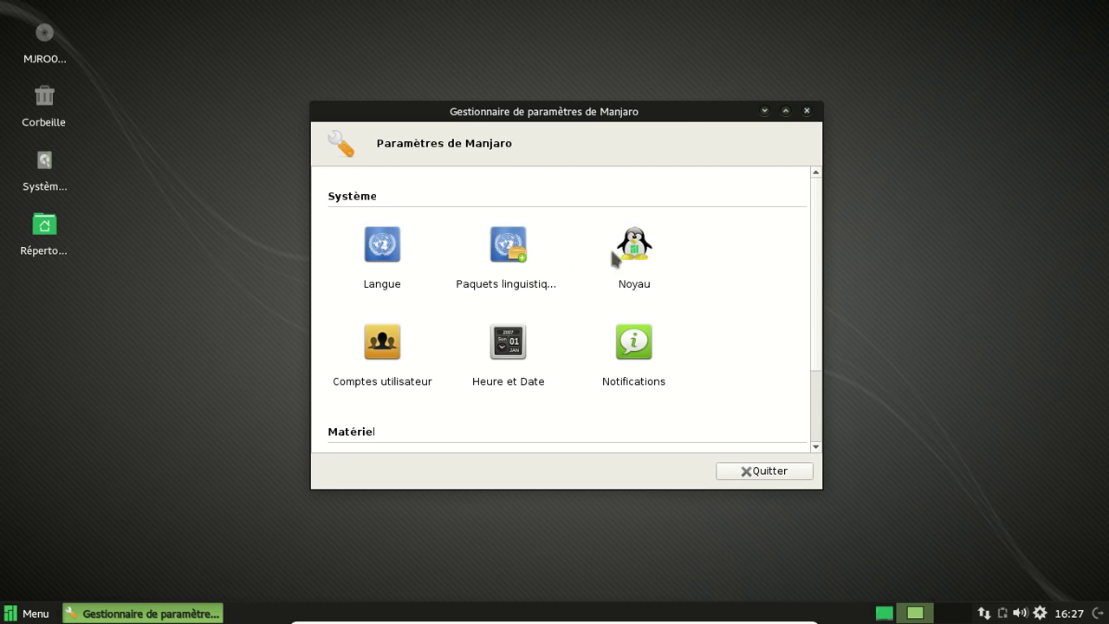
Step: Install the Linux 4.1.6-3 kernel from the Noyau settings, checking the list of packages it adds before confirming
{"action": "left_click", "coordinate": [634, 246]}
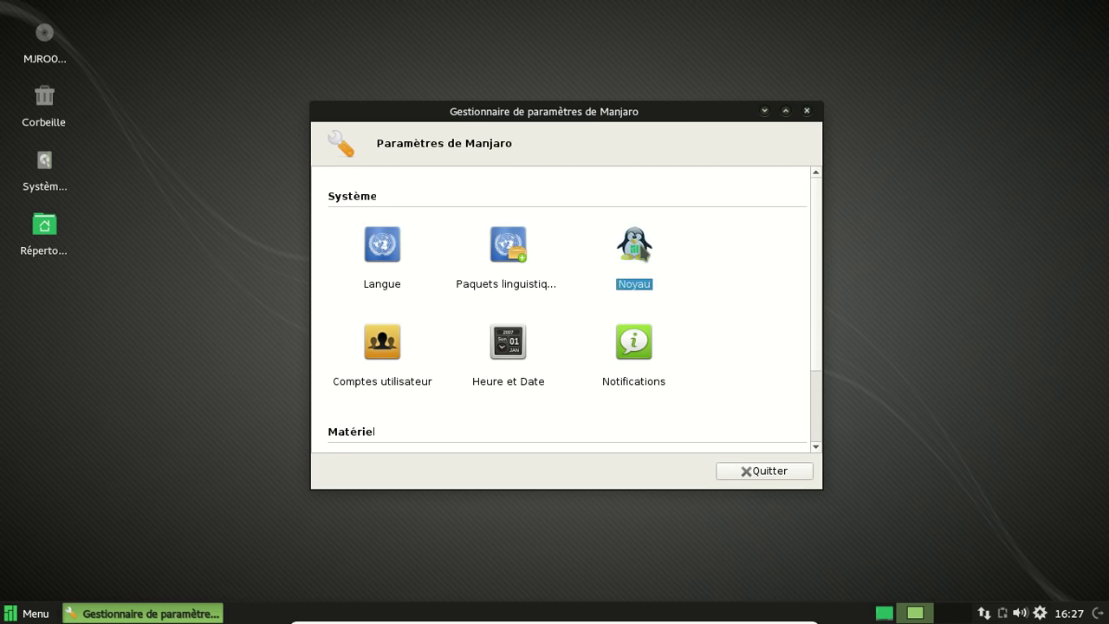
{"action": "double_click", "coordinate": [636, 248]}
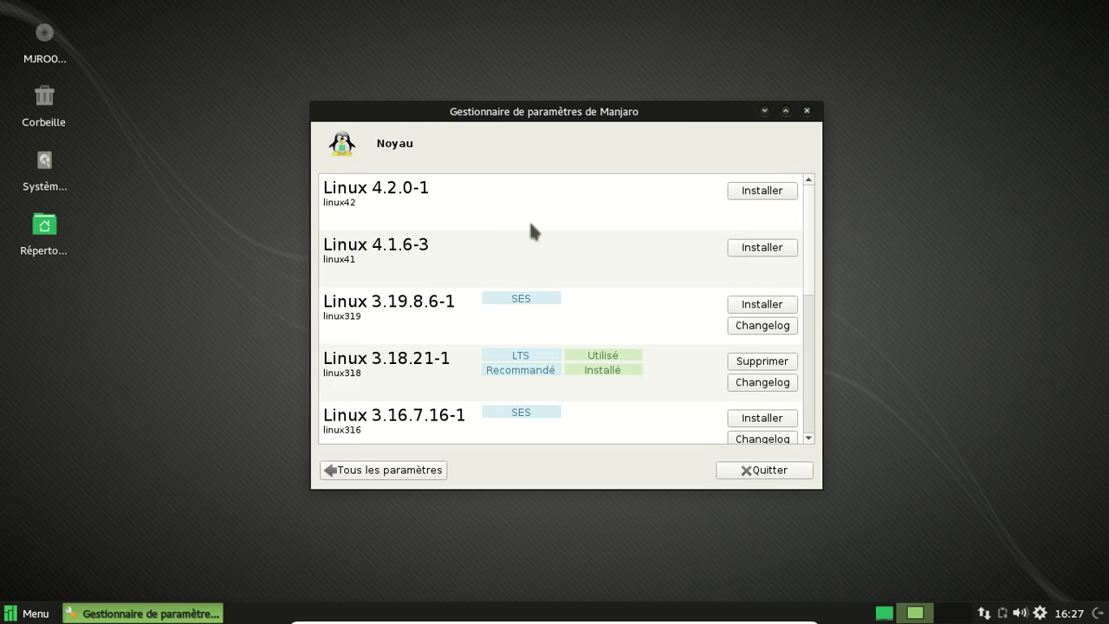
{"action": "left_click", "coordinate": [738, 249]}
{"action": "left_click", "coordinate": [637, 296]}
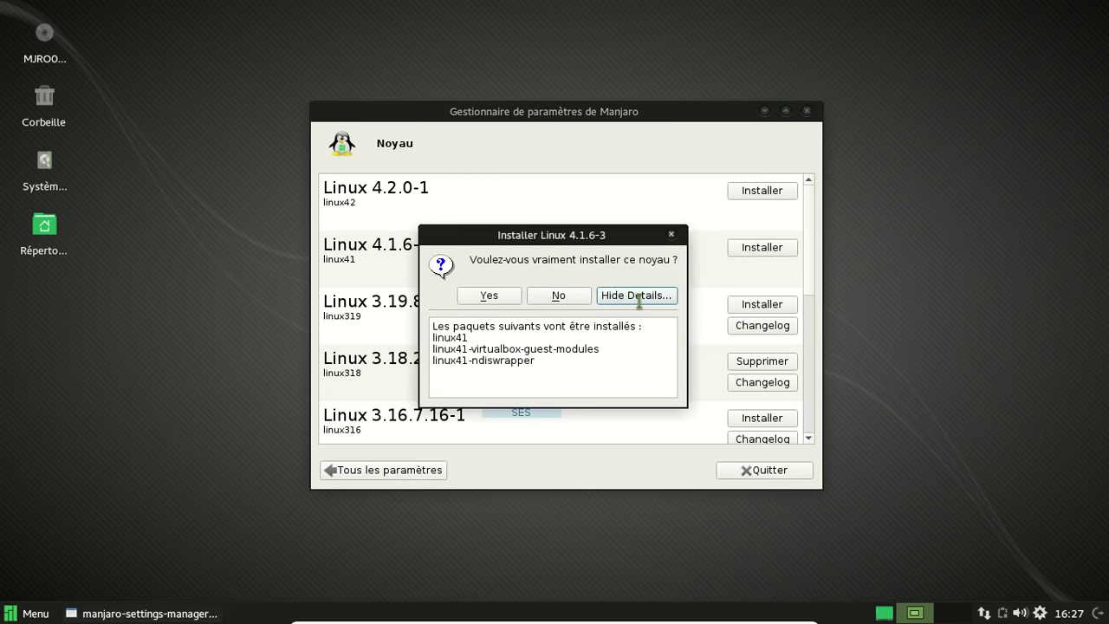
{"action": "left_click", "coordinate": [617, 297]}
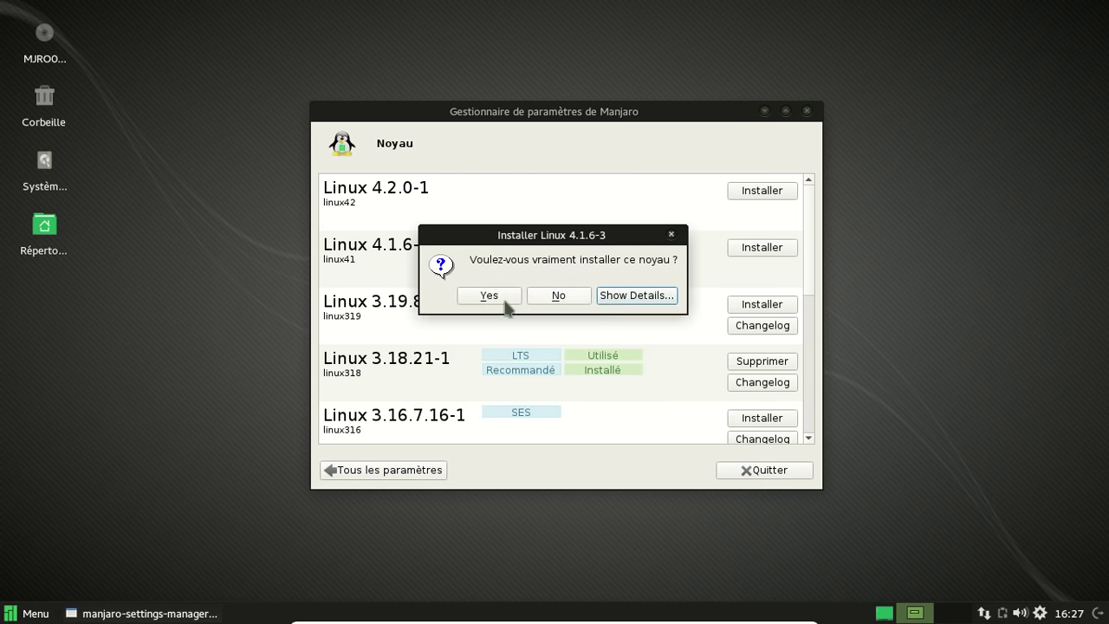
{"action": "left_click", "coordinate": [498, 296]}
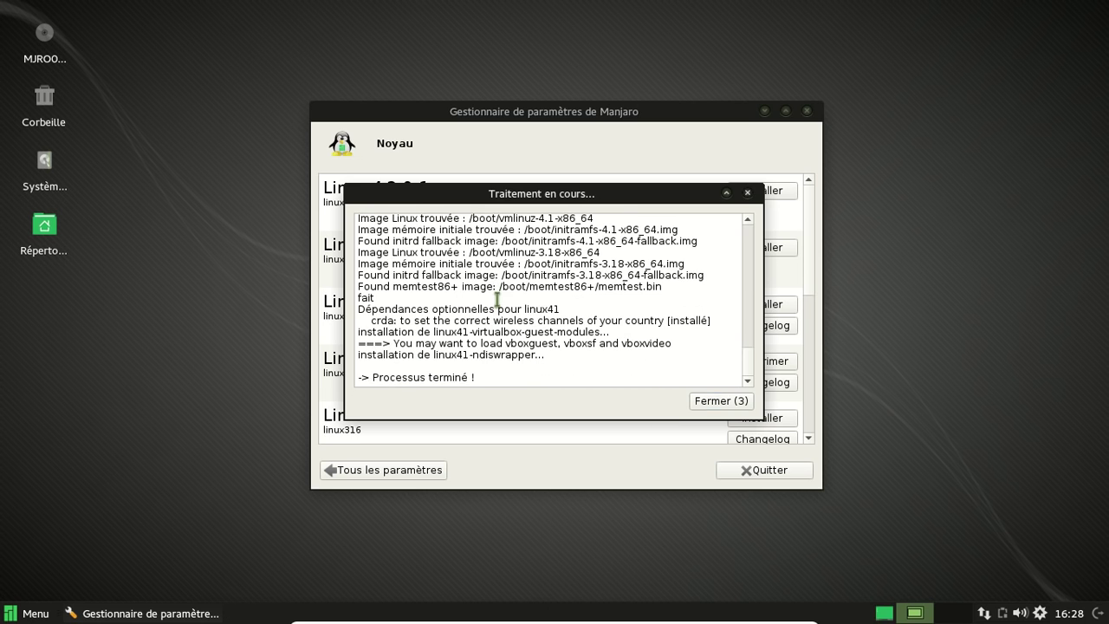
{"action": "left_click", "coordinate": [712, 398]}
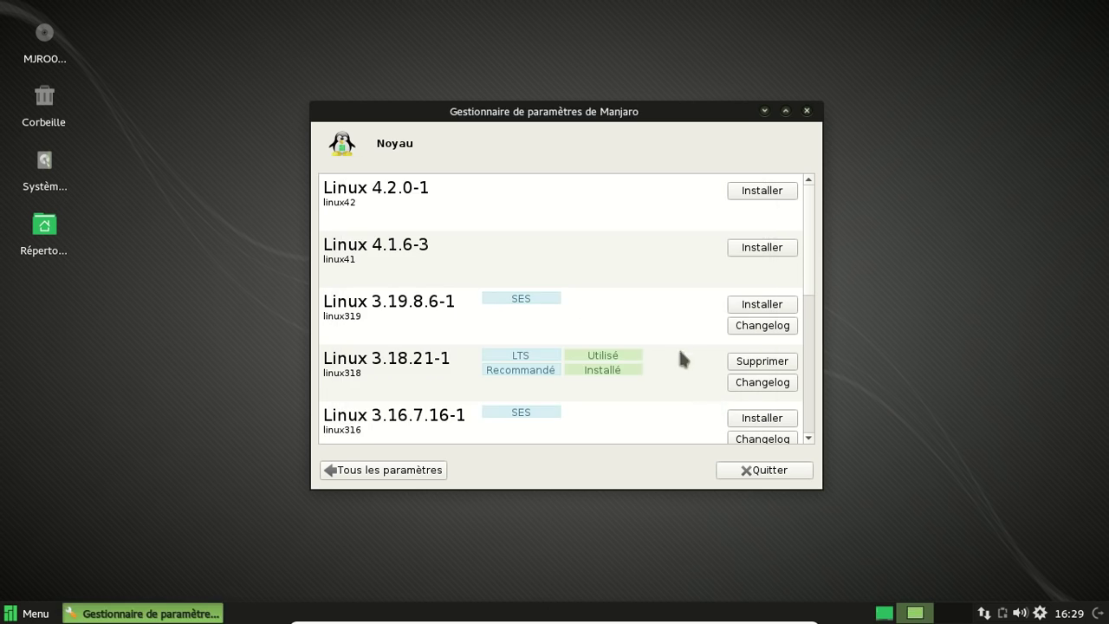
Step: Review the full list of kernels with their LTS, SES and installed labels, and close the Manjaro settings manager
{"action": "scroll", "coordinate": [671, 315], "scroll_direction": "down", "scroll_amount": 5}
{"action": "scroll", "coordinate": [671, 315], "scroll_direction": "up", "scroll_amount": 5}
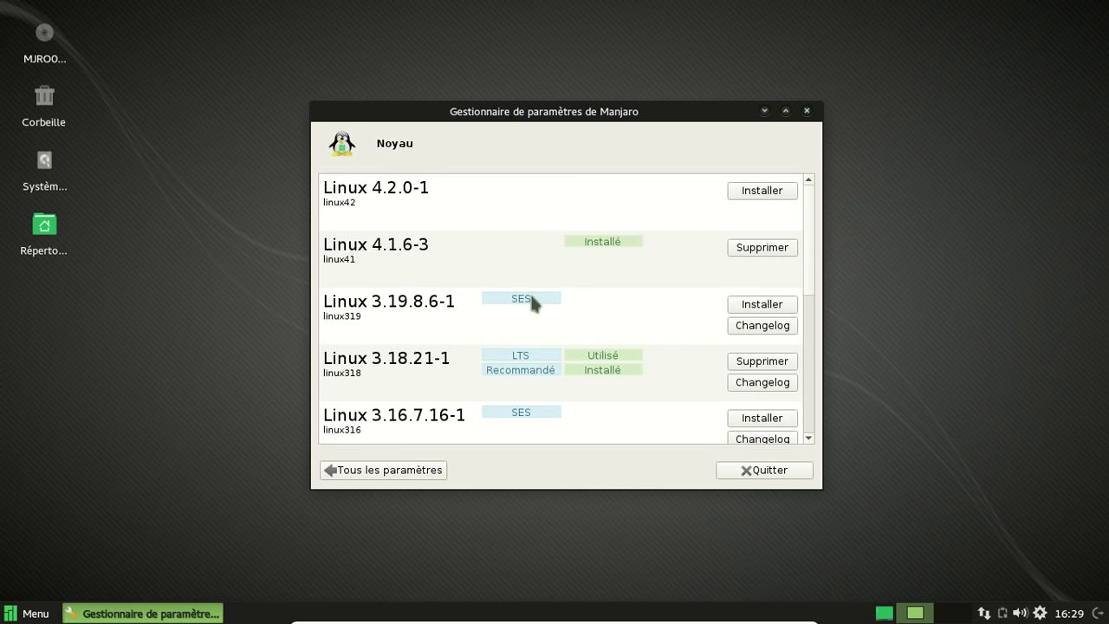
{"action": "scroll", "coordinate": [532, 299], "scroll_direction": "down", "scroll_amount": 3}
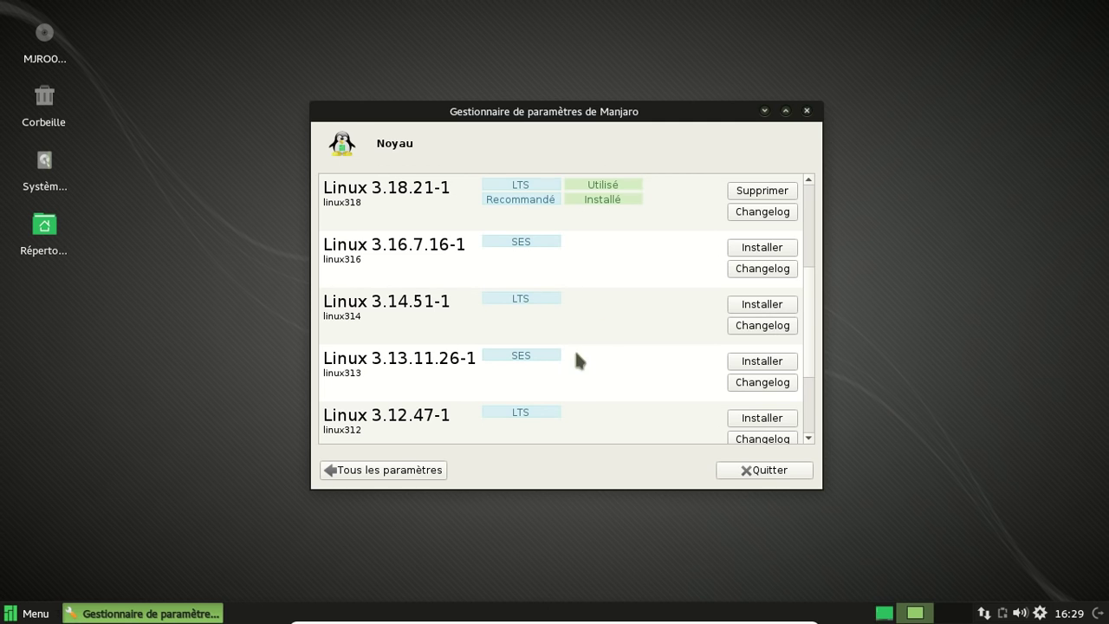
{"action": "scroll", "coordinate": [596, 375], "scroll_direction": "down", "scroll_amount": 2}
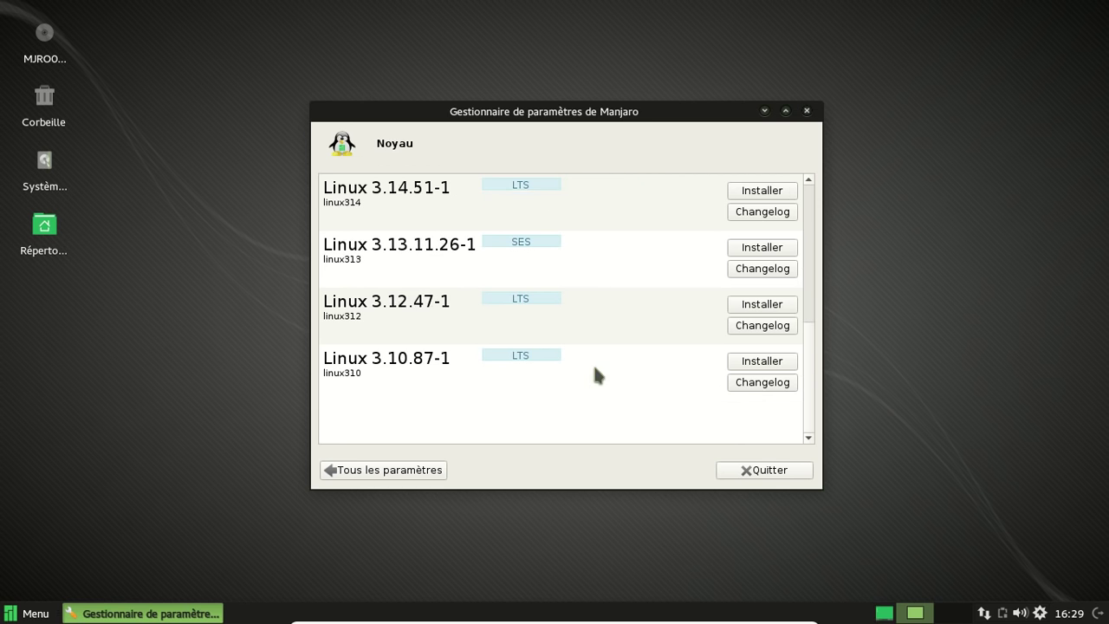
{"action": "scroll", "coordinate": [596, 371], "scroll_direction": "up", "scroll_amount": 3}
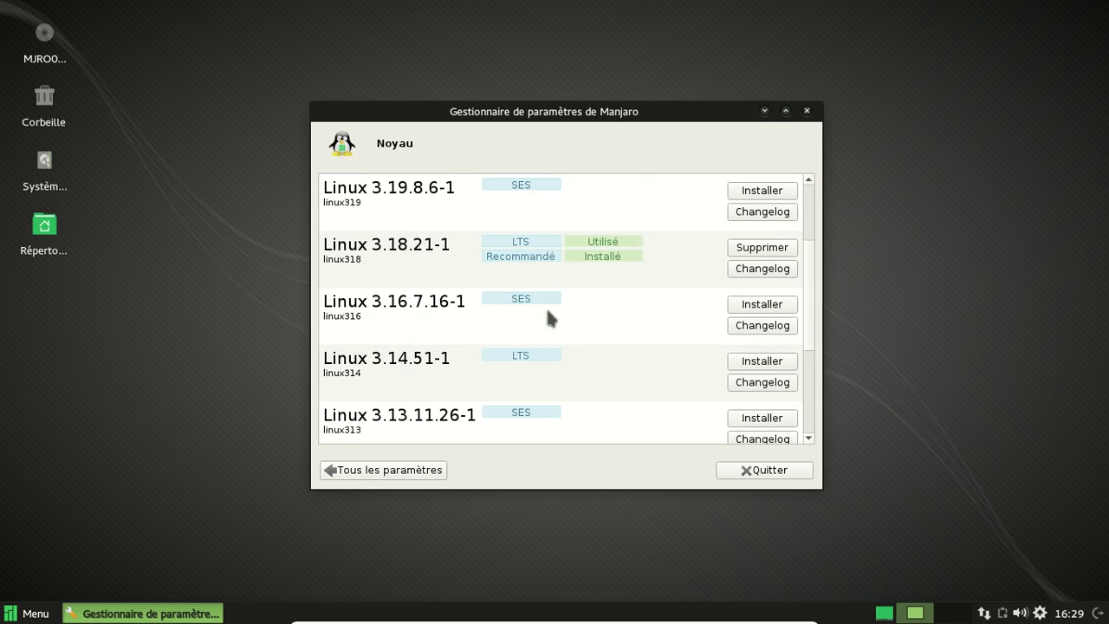
{"action": "scroll", "coordinate": [527, 293], "scroll_direction": "up", "scroll_amount": 2}
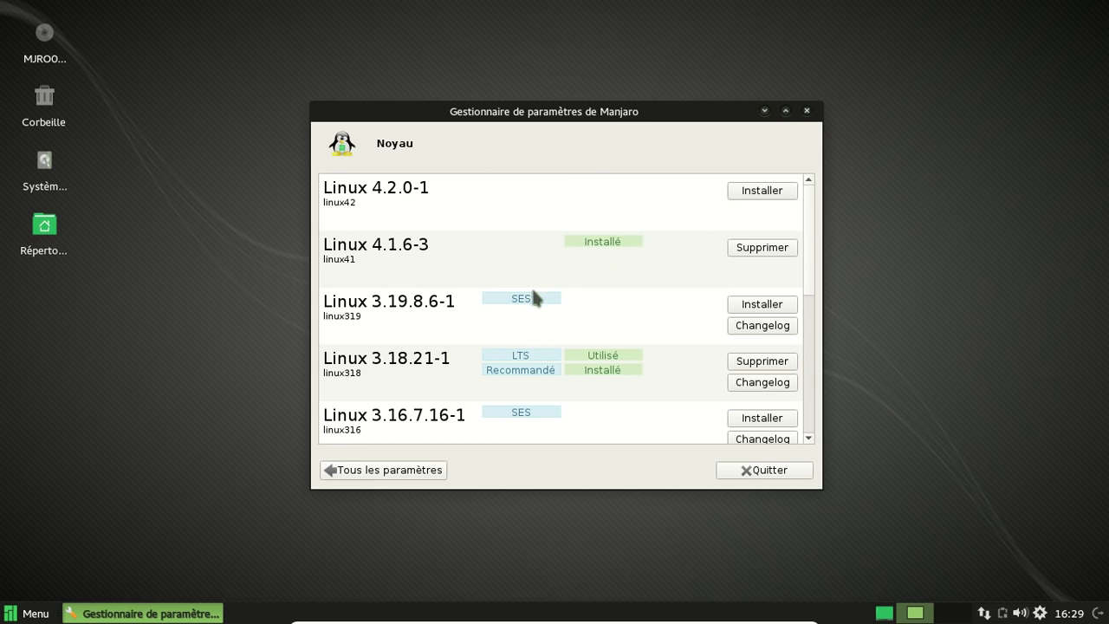
{"action": "left_click", "coordinate": [807, 111]}
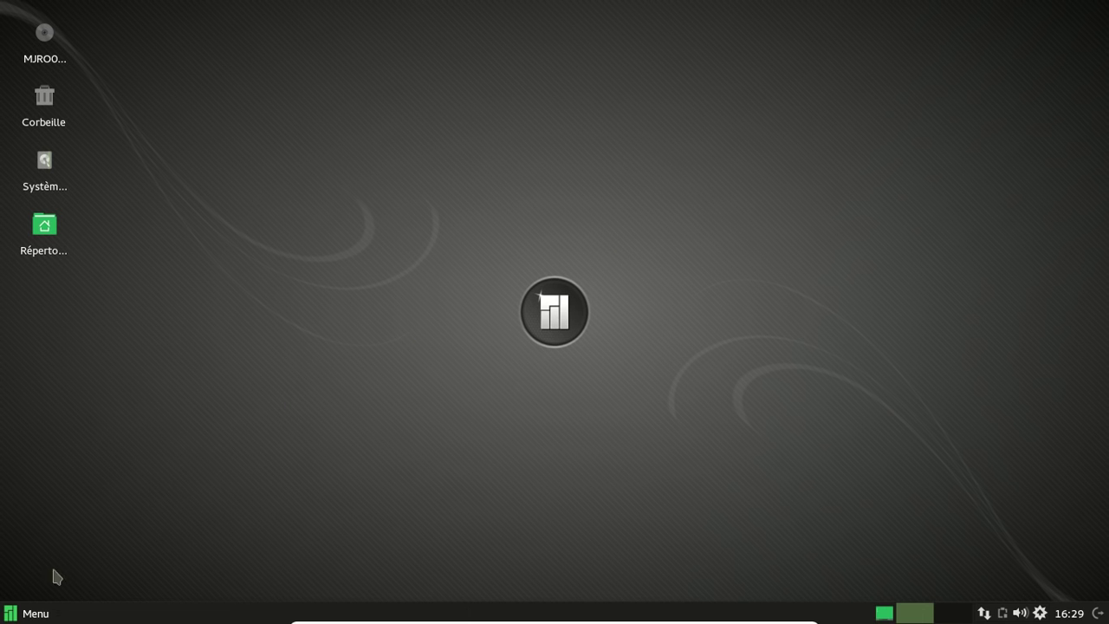
Step: Restart the Manjaro system from the session options
{"action": "left_click", "coordinate": [31, 612]}
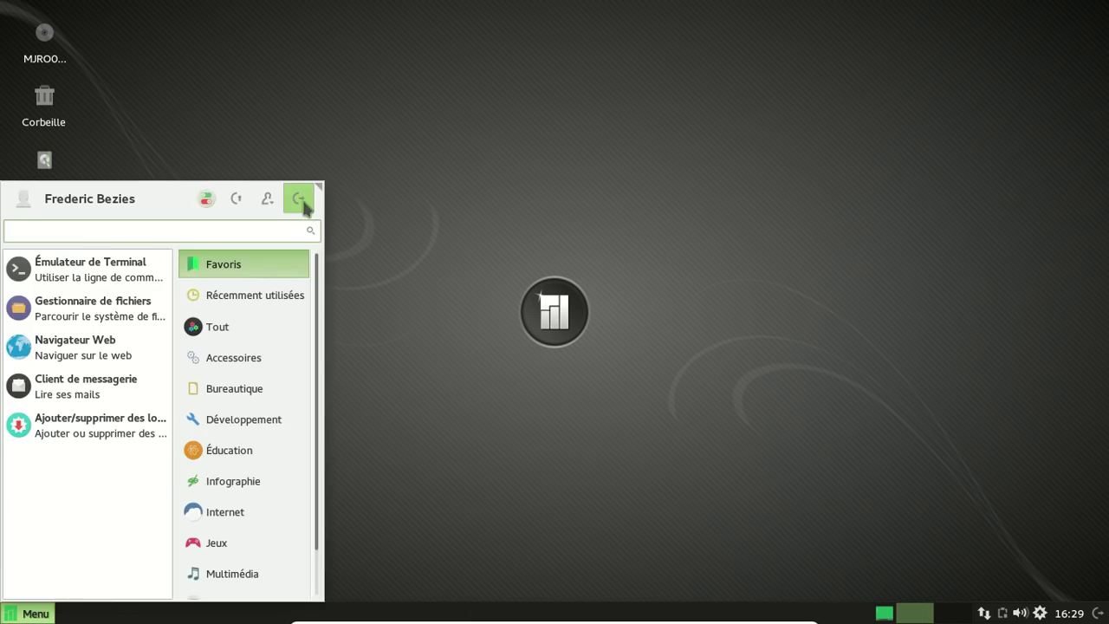
{"action": "left_click", "coordinate": [300, 200]}
{"action": "left_click", "coordinate": [549, 267]}
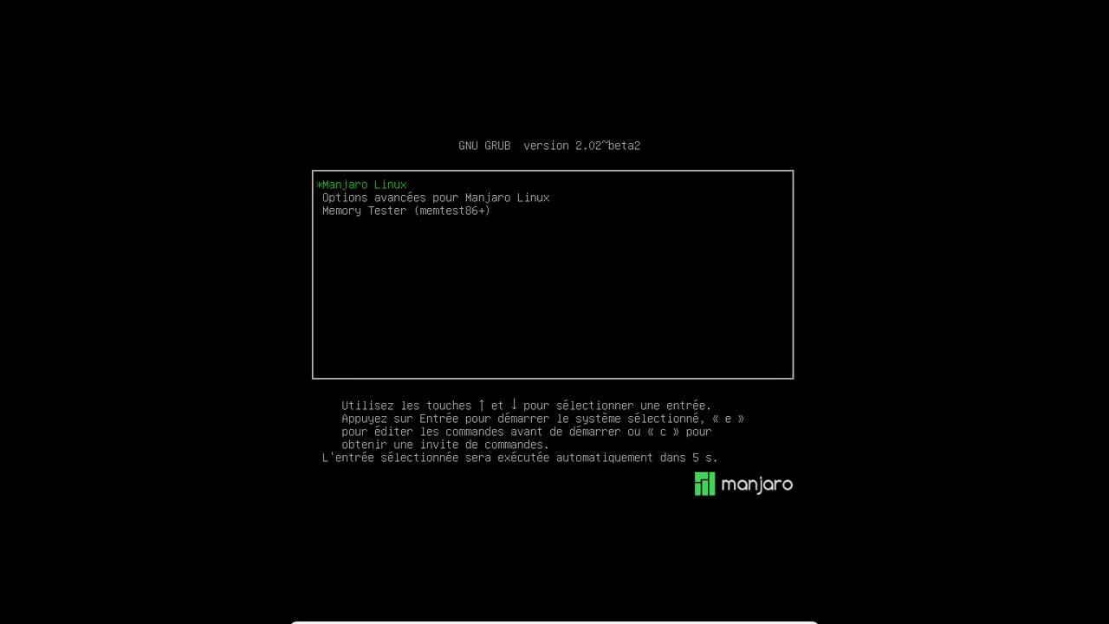
Step: Boot the default Manjaro Linux entry and log in with the account password
{"action": "key", "text": "Return"}
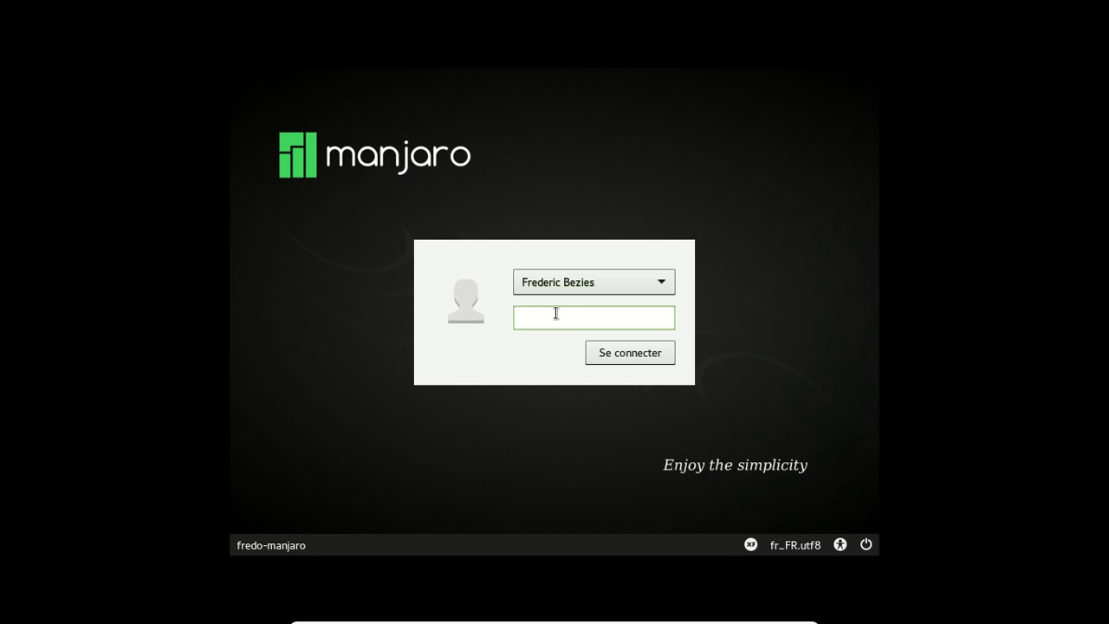
{"action": "type", "text": "********"}
{"action": "key", "text": "Return"}
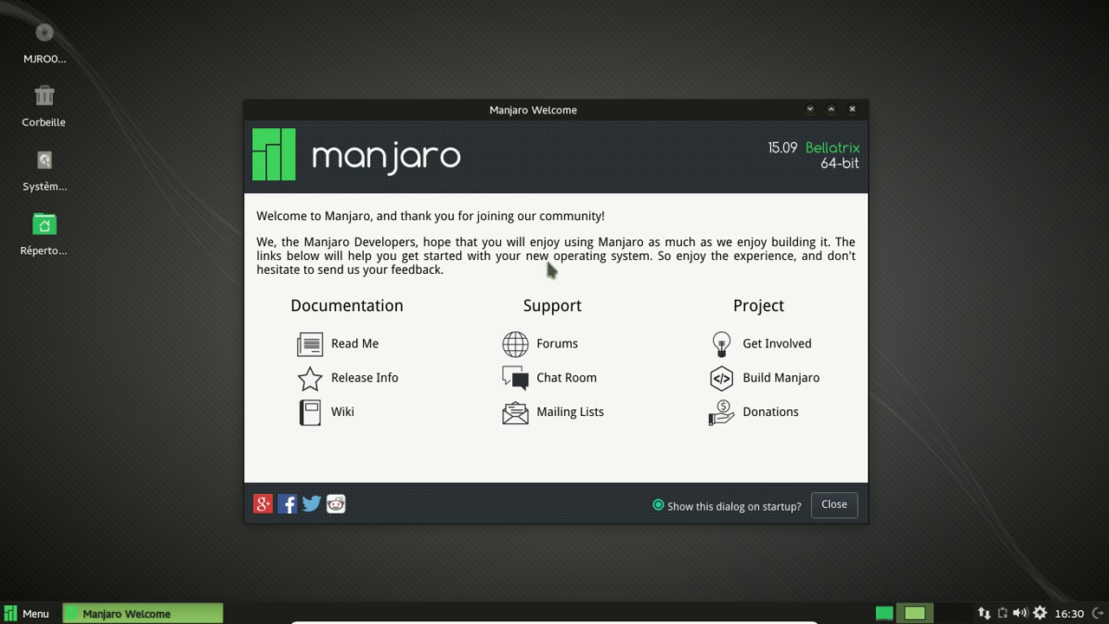
Step: Close the Manjaro Welcome window, look at the home folder's contents in the file manager and close it
{"action": "left_click", "coordinate": [853, 111]}
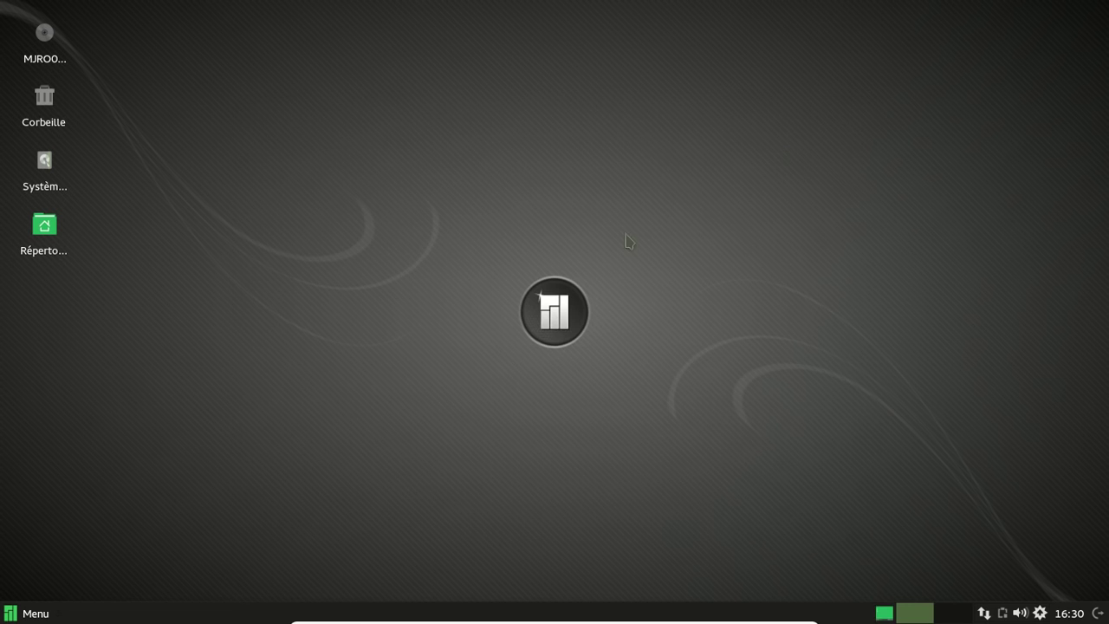
{"action": "double_click", "coordinate": [61, 222]}
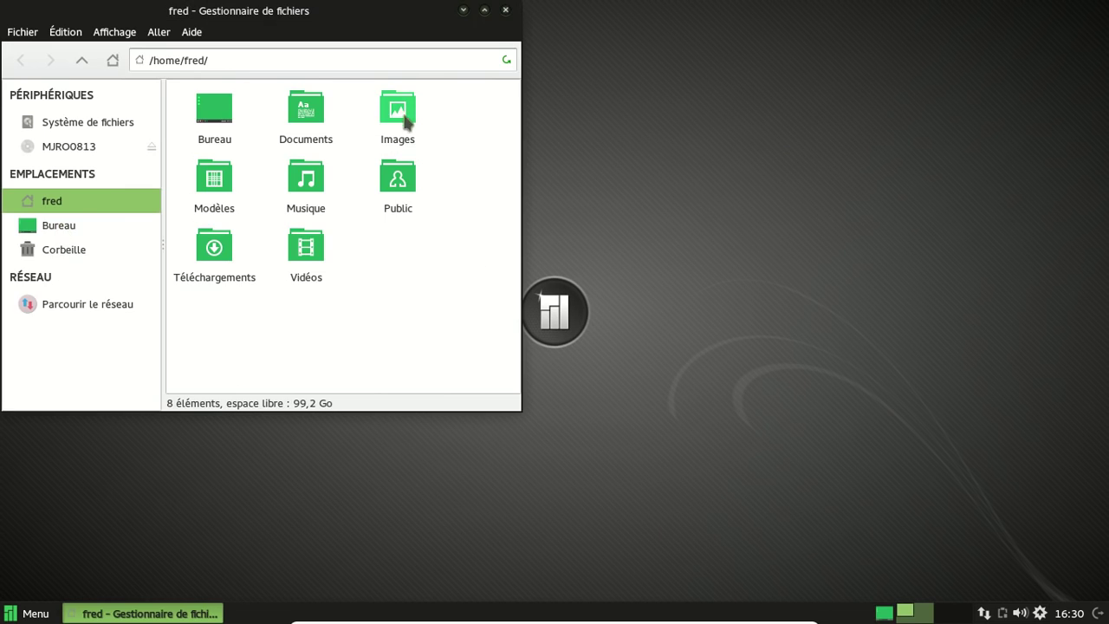
{"action": "left_click", "coordinate": [506, 10]}
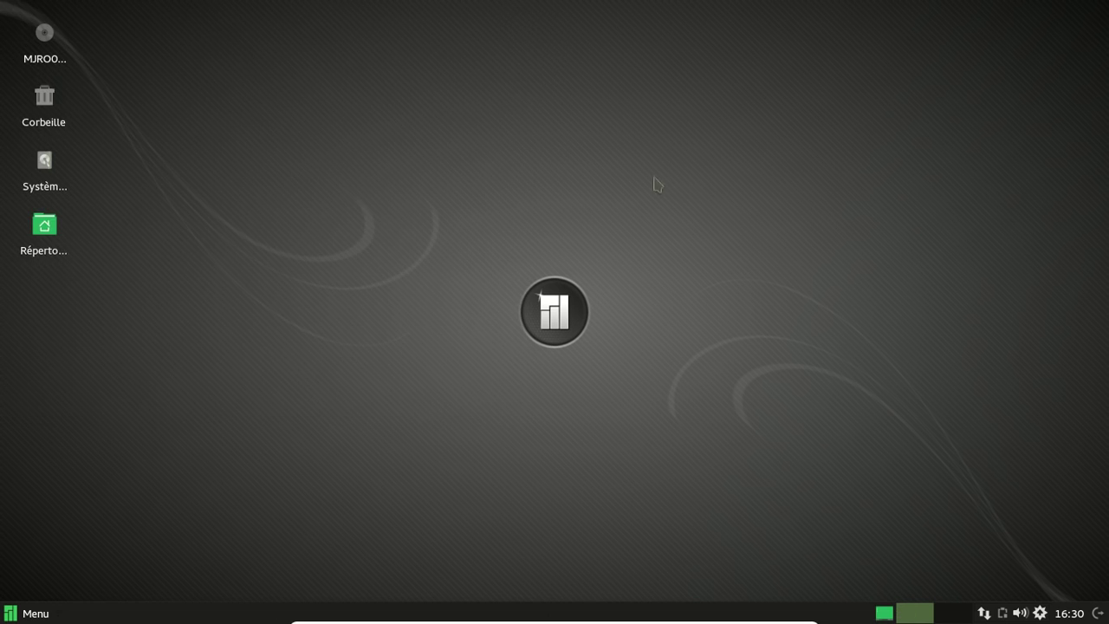
Step: Open the package manager and check Pamac's version in its About window
{"action": "left_click", "coordinate": [27, 612]}
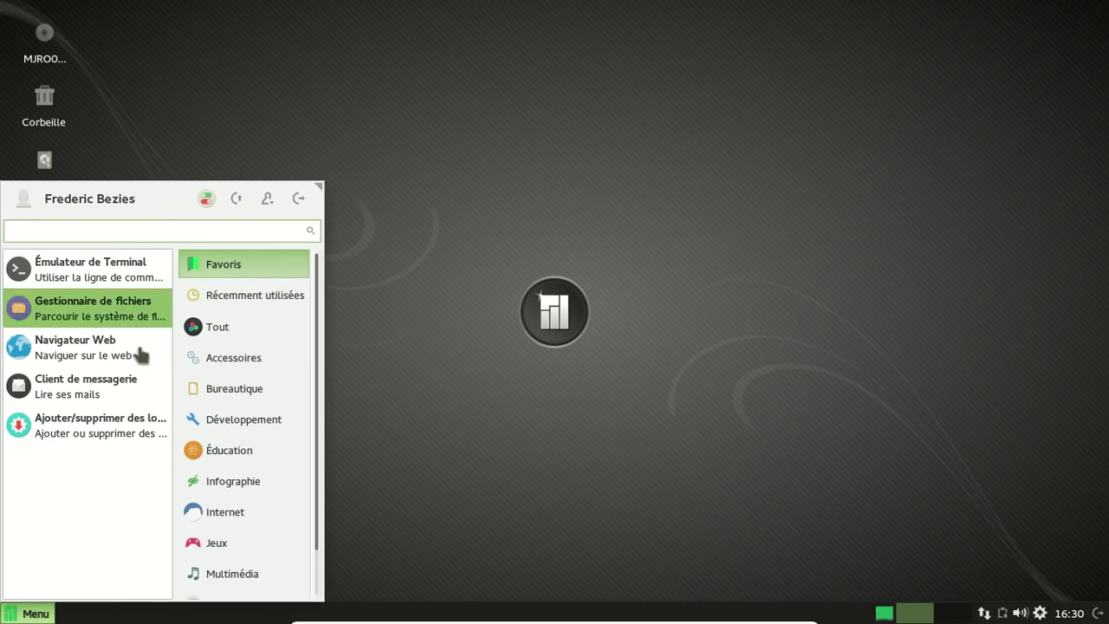
{"action": "left_click", "coordinate": [98, 426]}
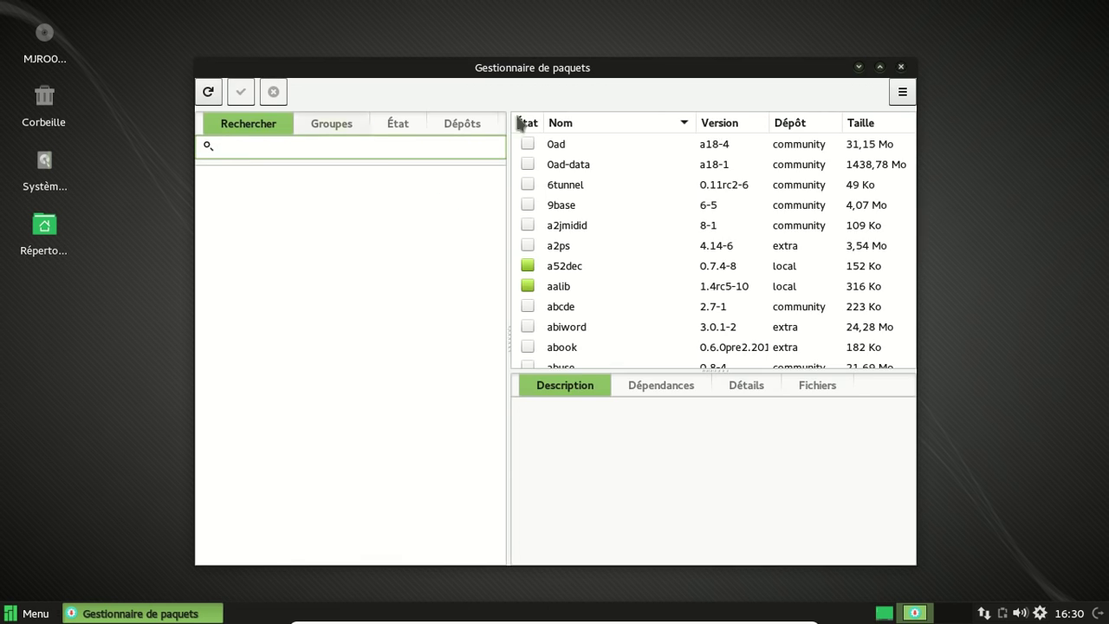
{"action": "left_click", "coordinate": [902, 92]}
{"action": "left_click", "coordinate": [923, 194]}
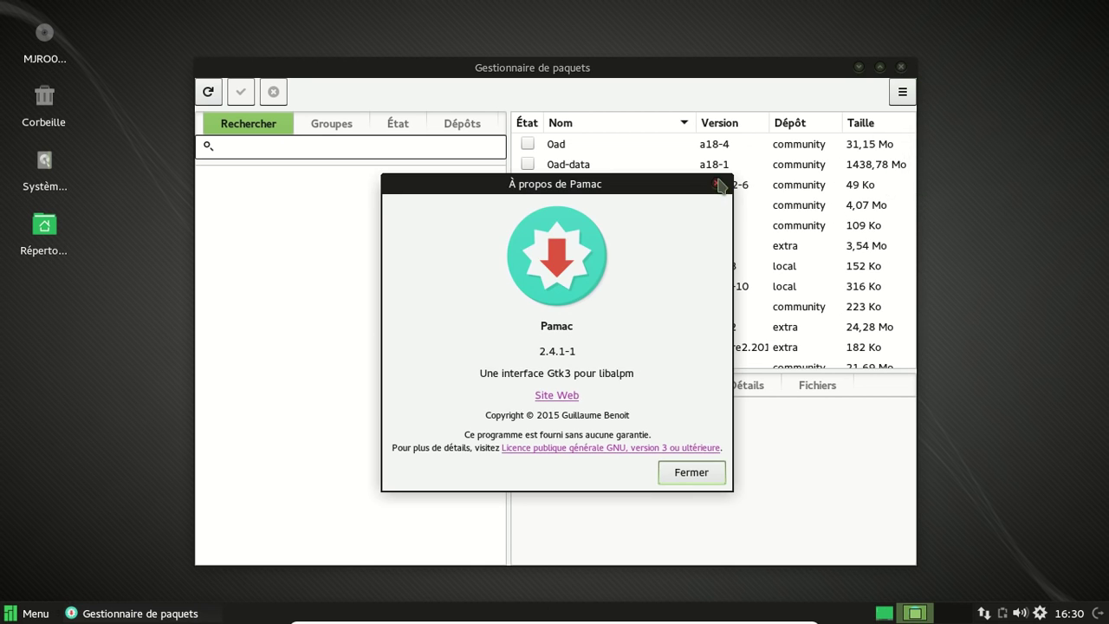
{"action": "left_click", "coordinate": [717, 183]}
Step: Open Pamac's preferences with the account password, examine the AUR, official repositories and general settings, and close them
{"action": "left_click", "coordinate": [903, 92]}
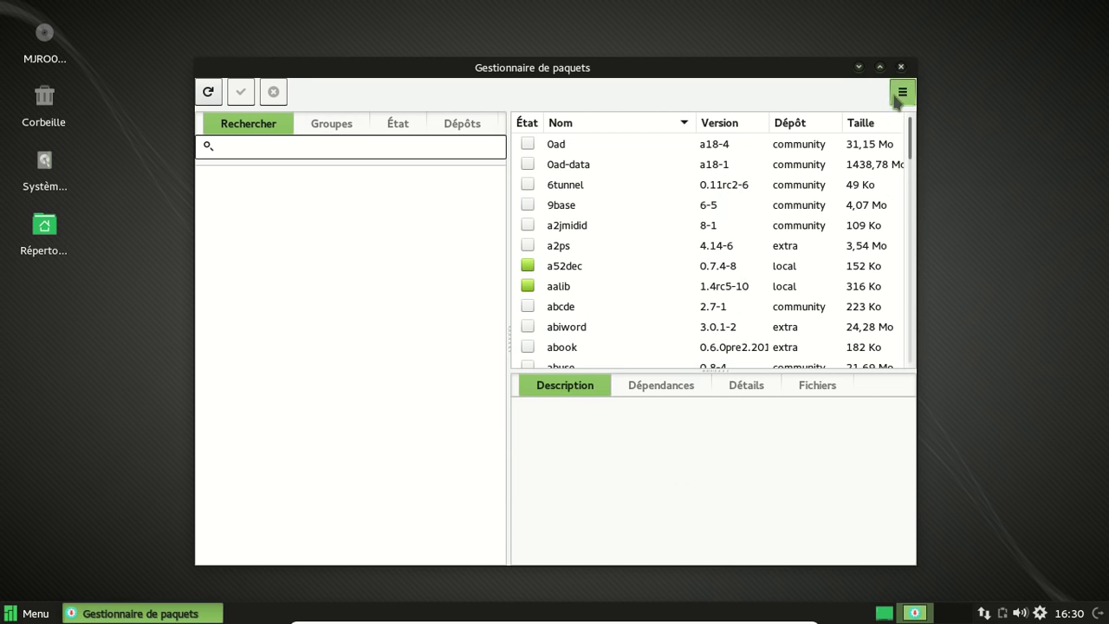
{"action": "left_click", "coordinate": [928, 162]}
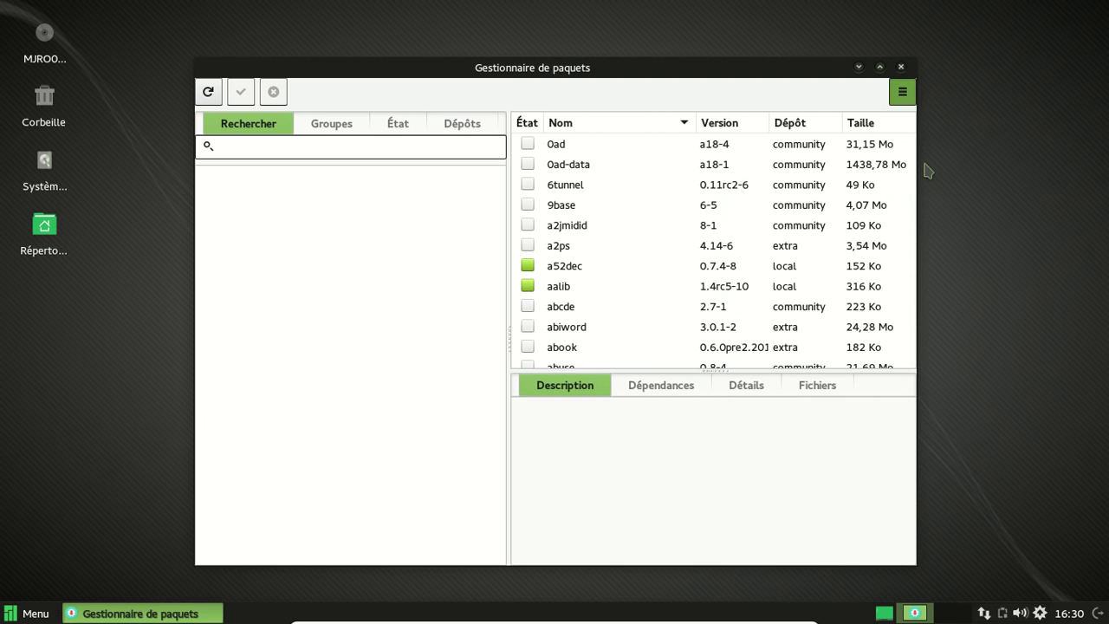
{"action": "type", "text": "********"}
{"action": "key", "text": "Return"}
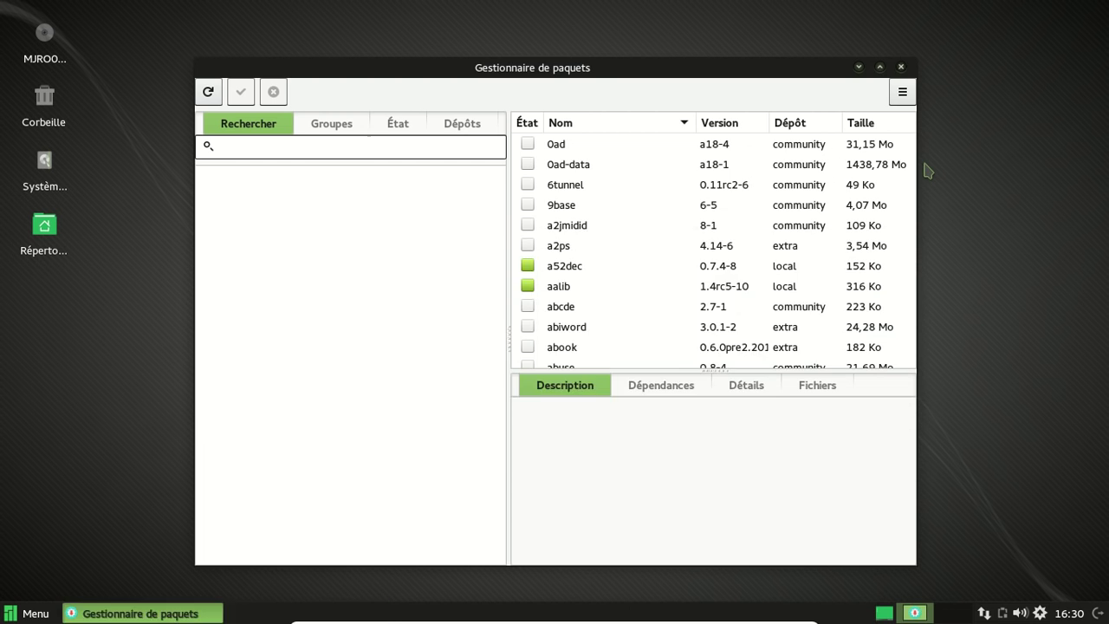
{"action": "left_click", "coordinate": [572, 205]}
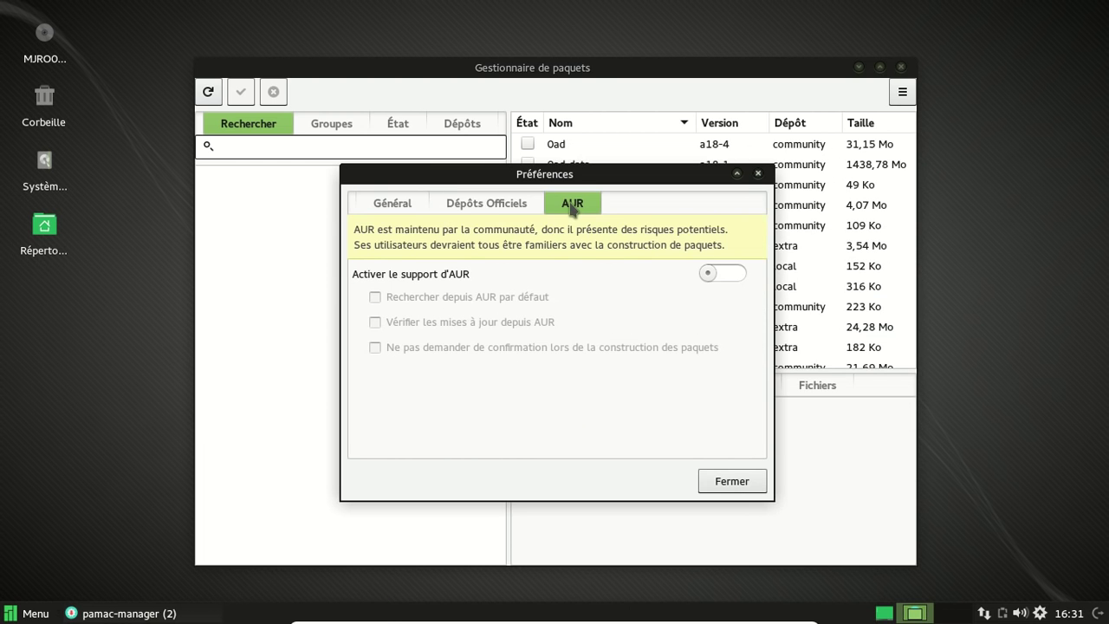
{"action": "left_click", "coordinate": [513, 211]}
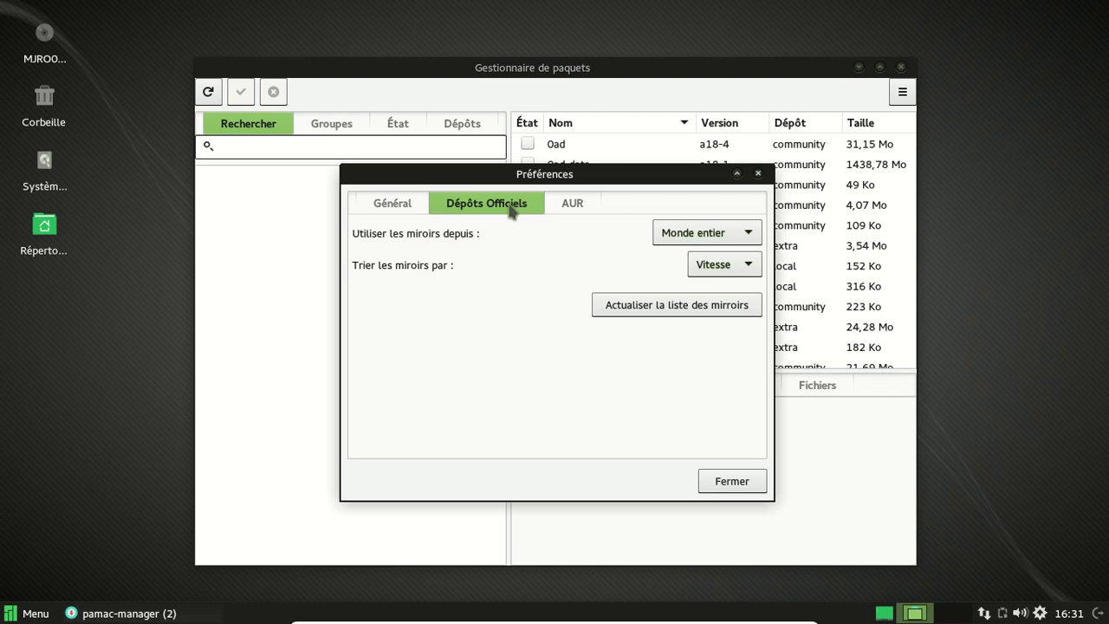
{"action": "left_click", "coordinate": [396, 211]}
{"action": "left_click", "coordinate": [759, 173]}
Step: Search the packages for lib32, browse the matching 32-bit libraries, clear the search and close the package manager
{"action": "left_click", "coordinate": [386, 148]}
{"action": "type", "text": "lib32"}
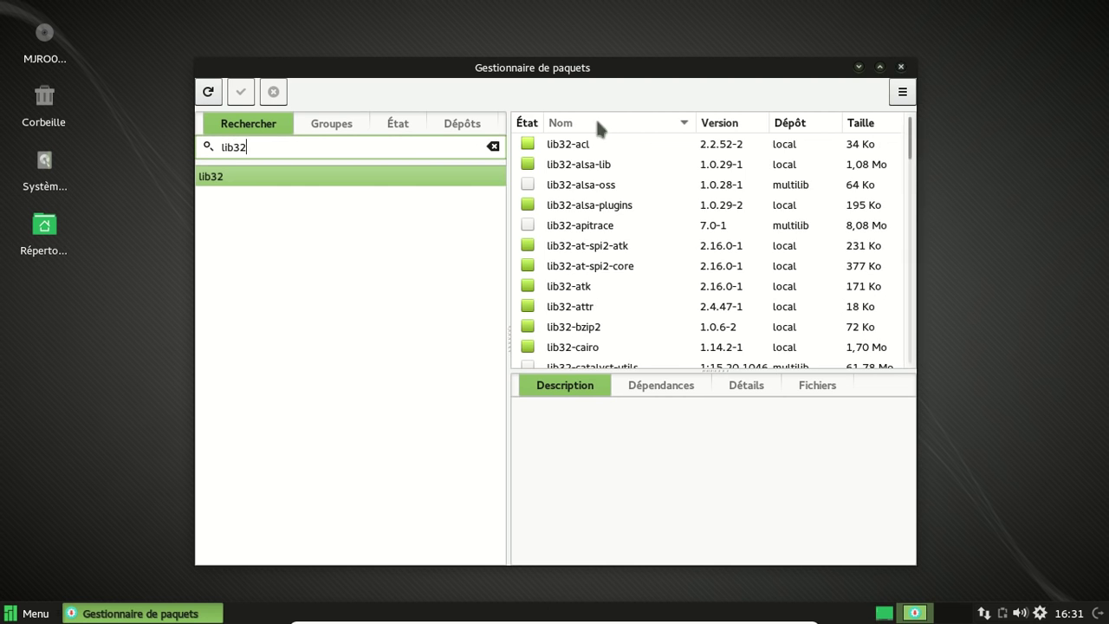
{"action": "scroll", "coordinate": [716, 158], "scroll_direction": "down", "scroll_amount": 5}
{"action": "scroll", "coordinate": [715, 158], "scroll_direction": "down", "scroll_amount": 5}
{"action": "scroll", "coordinate": [714, 157], "scroll_direction": "down", "scroll_amount": 10}
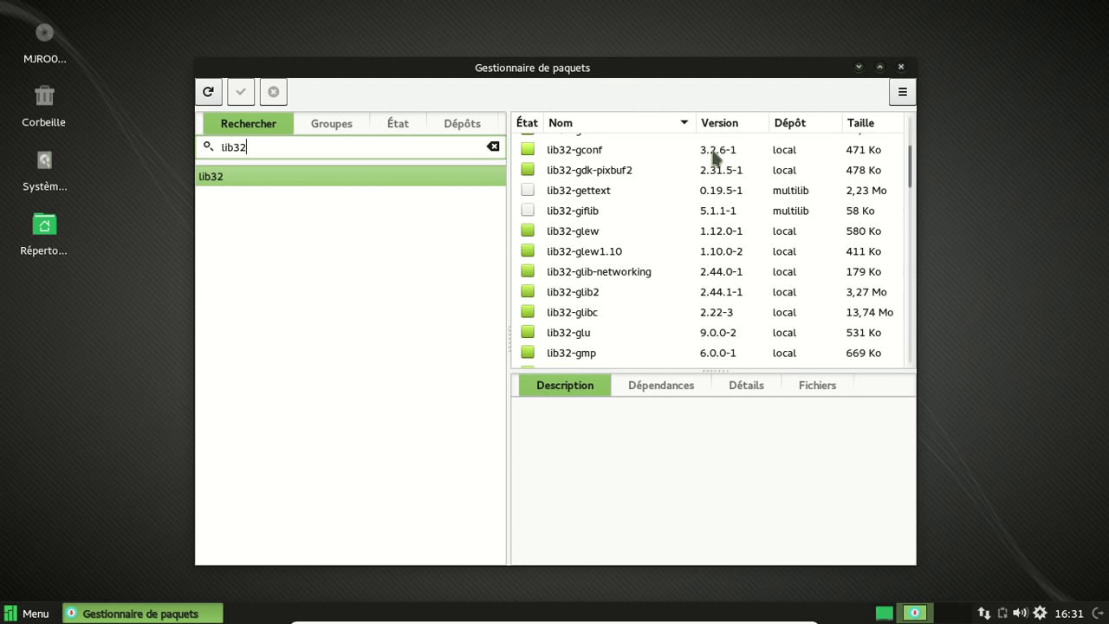
{"action": "scroll", "coordinate": [716, 154], "scroll_direction": "up", "scroll_amount": 2}
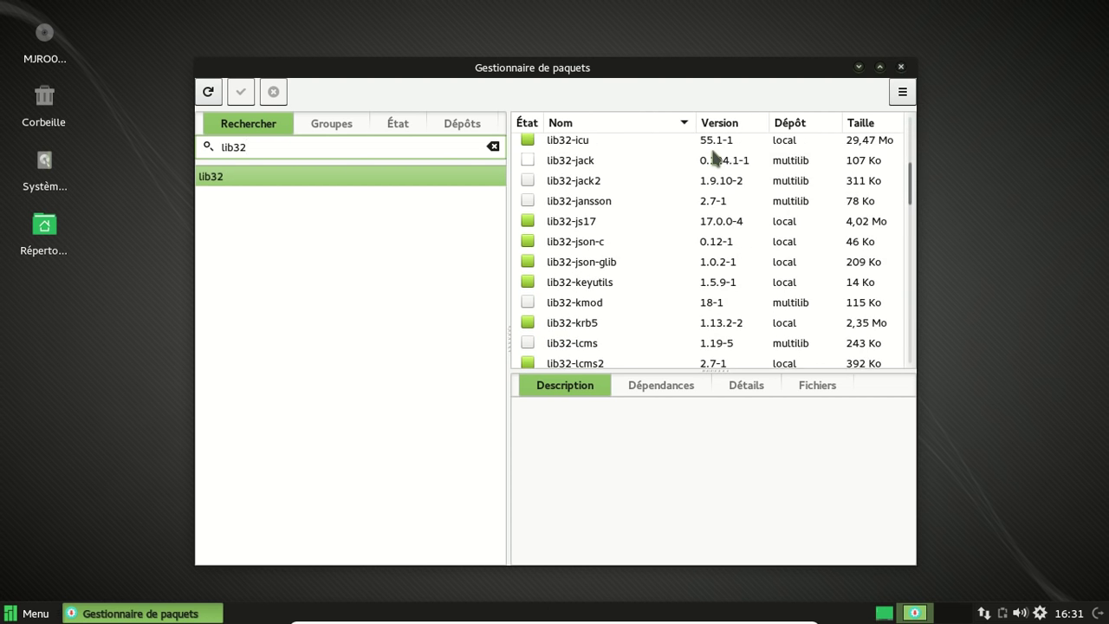
{"action": "scroll", "coordinate": [716, 154], "scroll_direction": "down", "scroll_amount": 4}
{"action": "left_click_drag", "start_coordinate": [282, 146], "coordinate": [212, 146]}
{"action": "key", "text": "BackSpace"}
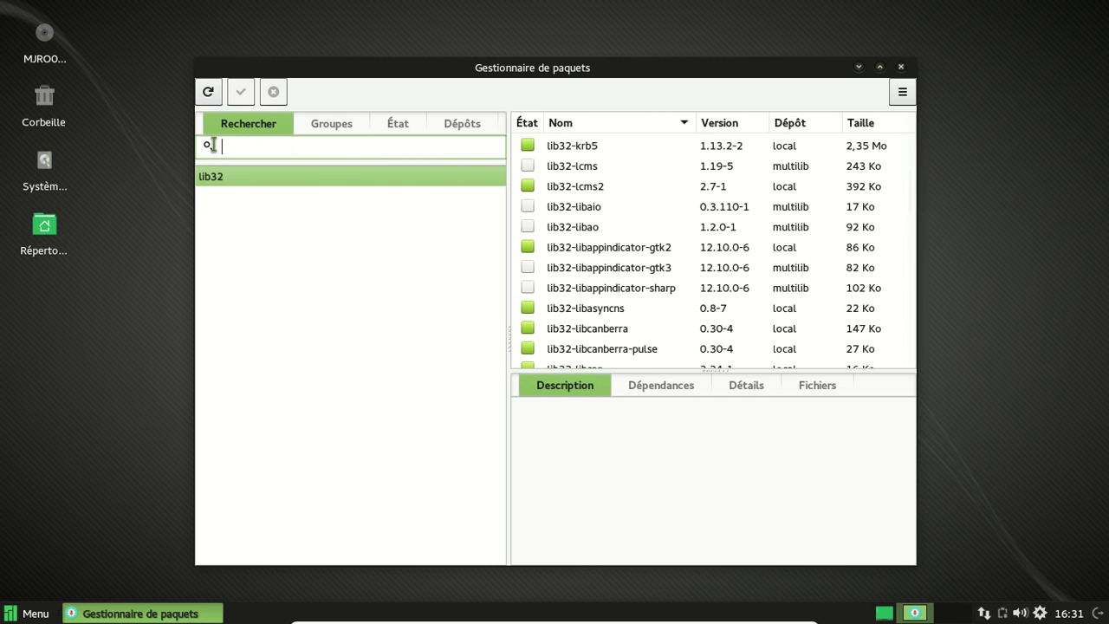
{"action": "left_click", "coordinate": [902, 68]}
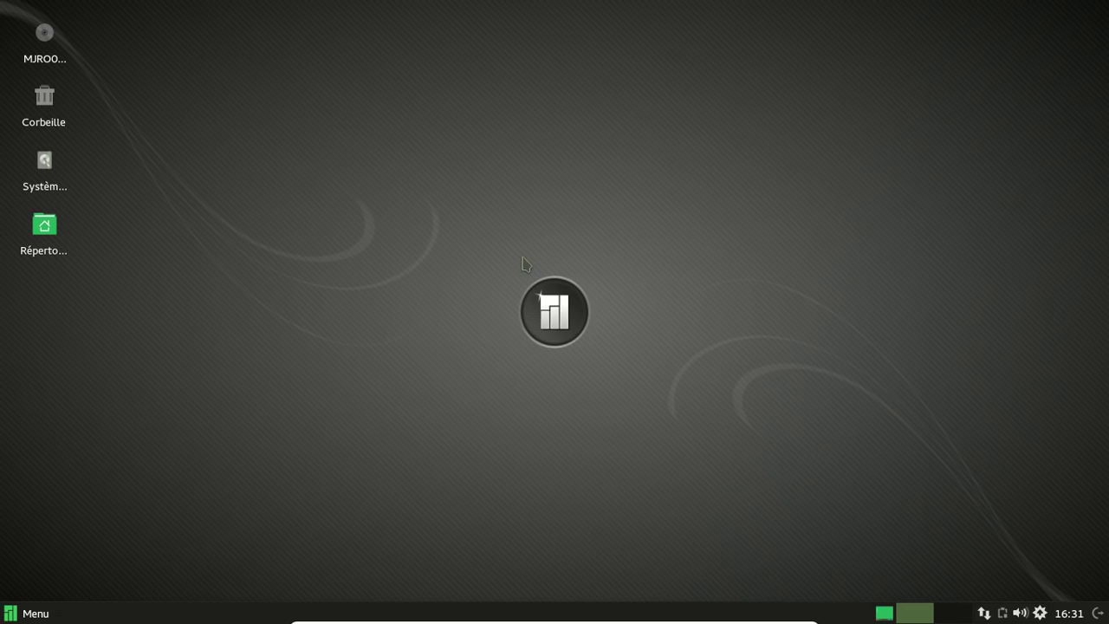
Step: Launch the LibreOffice start center from the office applications
{"action": "left_click", "coordinate": [23, 613]}
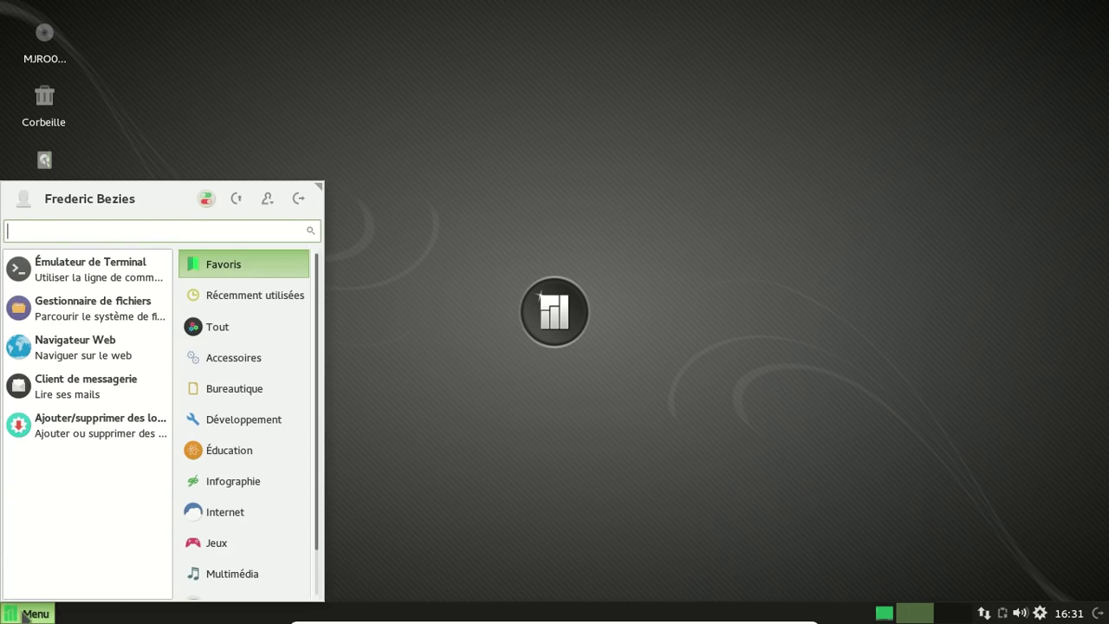
{"action": "left_click", "coordinate": [211, 390]}
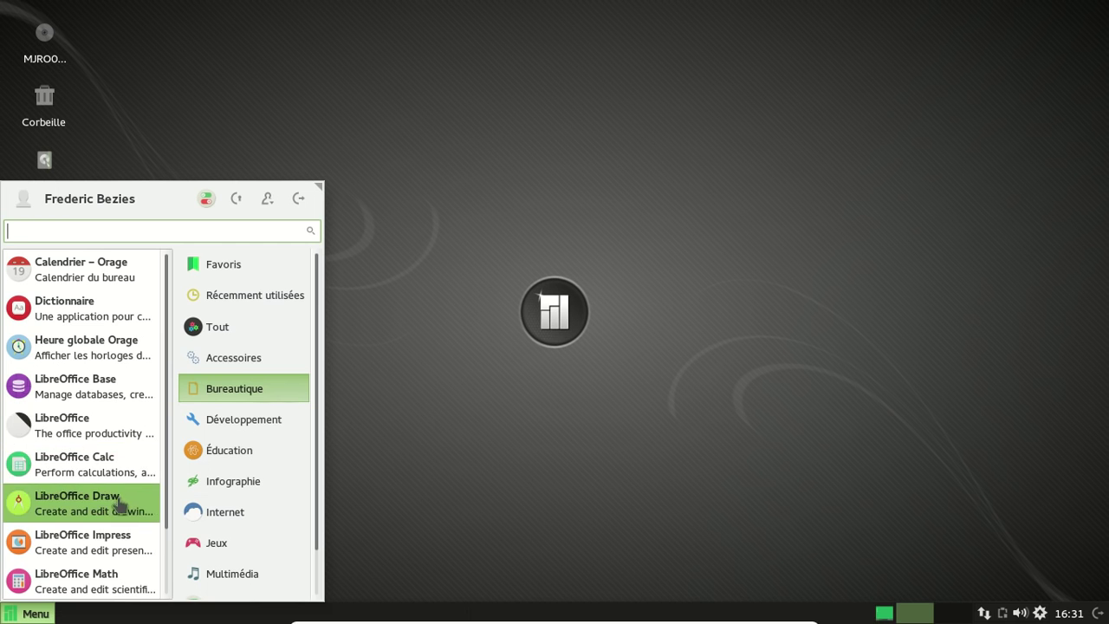
{"action": "left_click", "coordinate": [114, 428]}
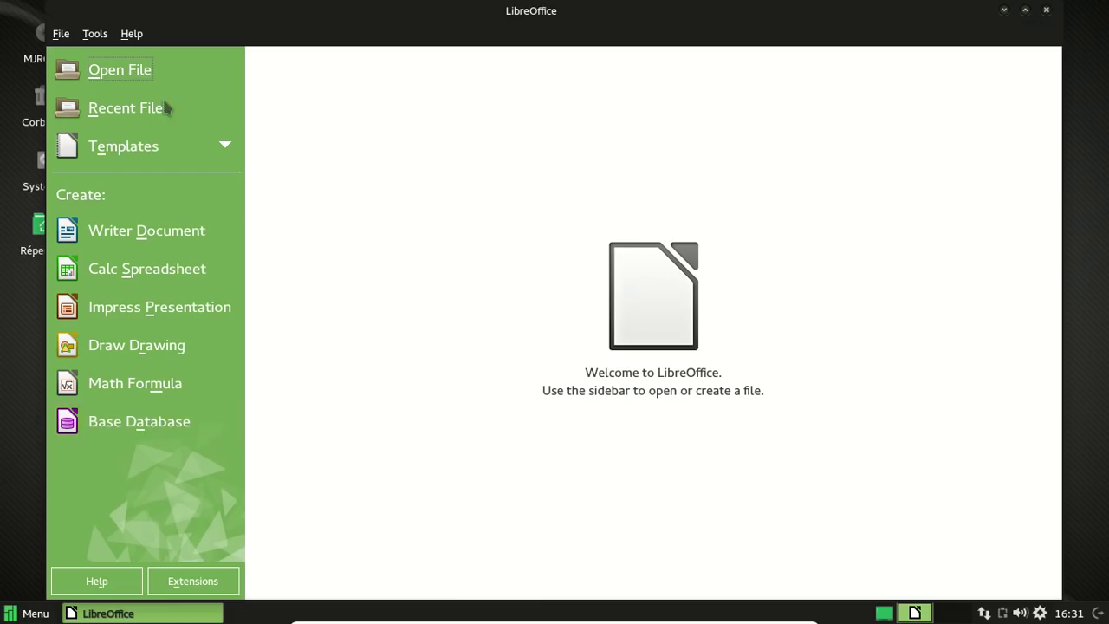
Step: Check the LibreOffice version in its About window and close that window
{"action": "left_click", "coordinate": [130, 33]}
{"action": "left_click", "coordinate": [148, 118]}
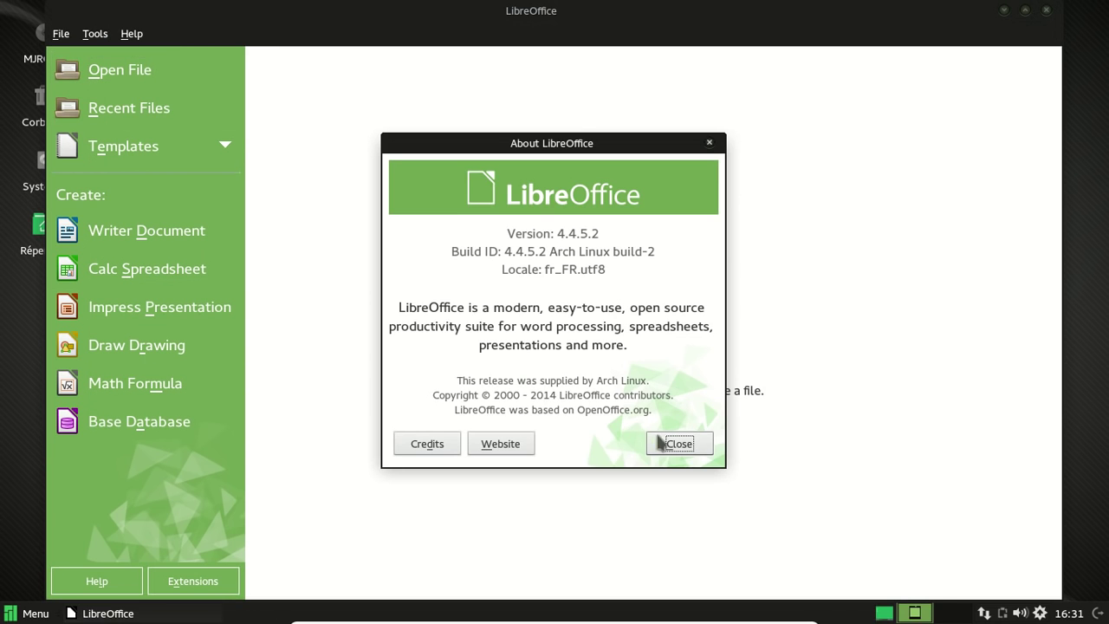
{"action": "left_click", "coordinate": [657, 442]}
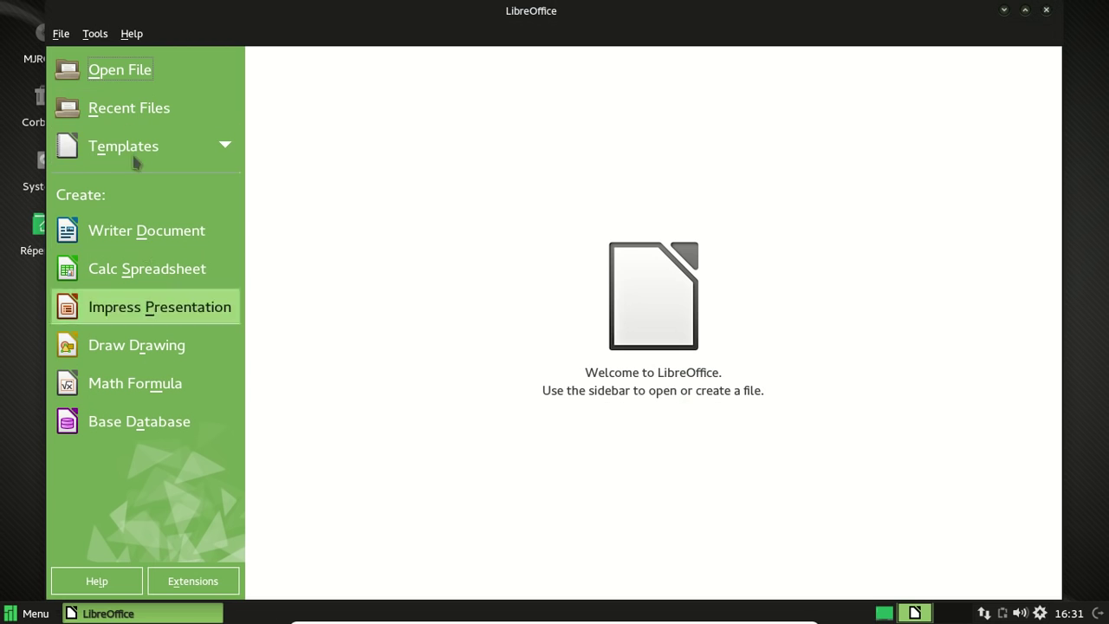
Step: Examine the user interface languages offered in LibreOffice's language settings, and close the options and LibreOffice
{"action": "left_click", "coordinate": [98, 39]}
{"action": "left_click", "coordinate": [115, 104]}
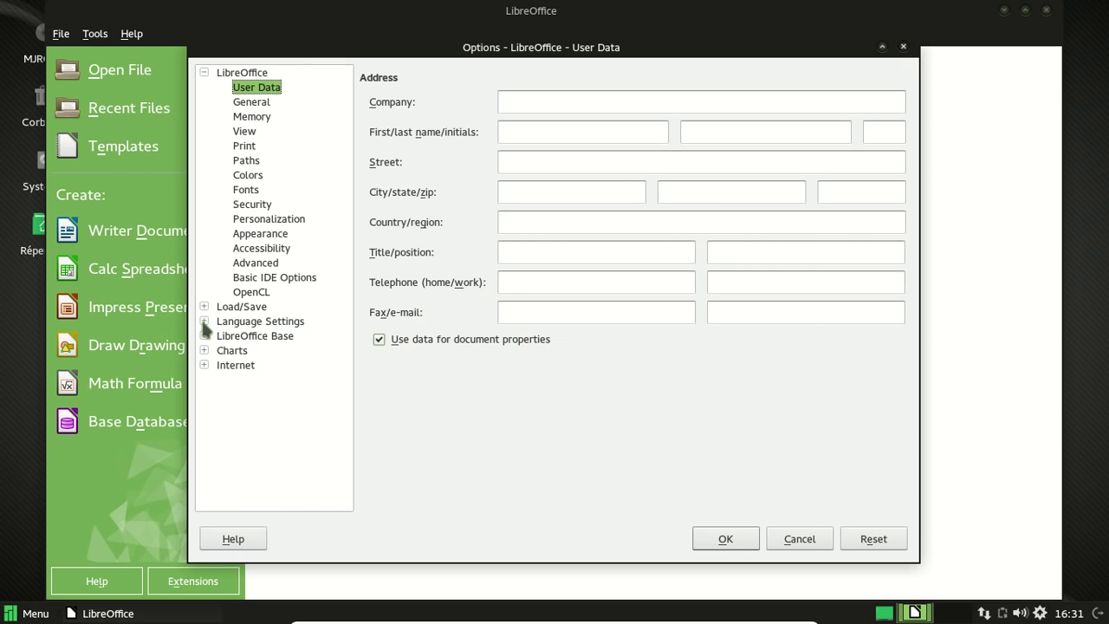
{"action": "left_click", "coordinate": [205, 321]}
{"action": "left_click", "coordinate": [279, 341]}
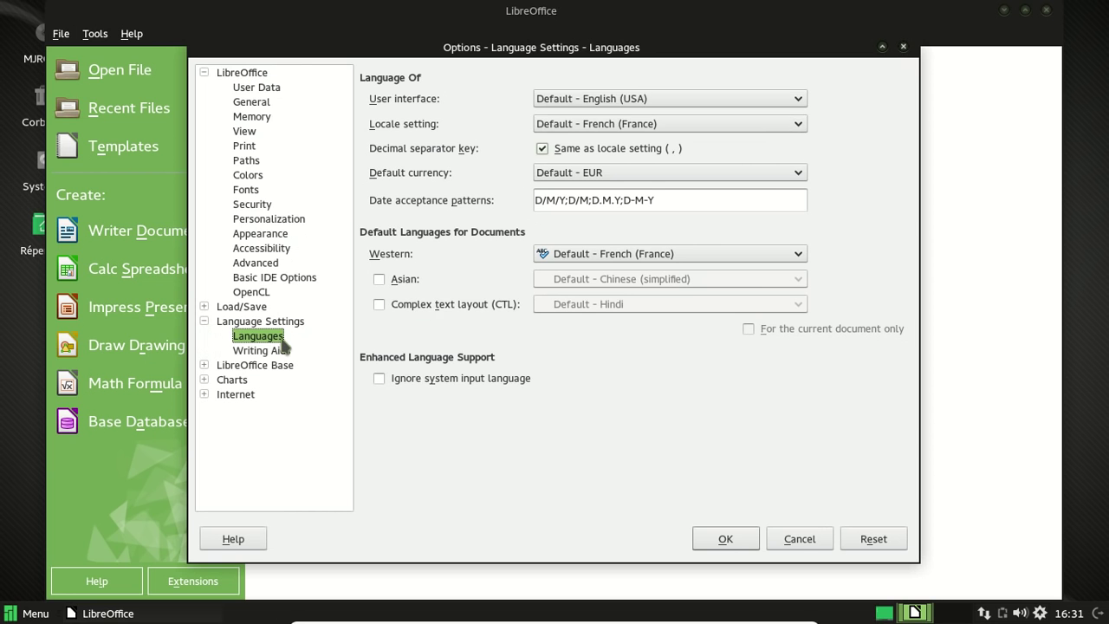
{"action": "left_click", "coordinate": [616, 100]}
{"action": "left_click", "coordinate": [745, 115]}
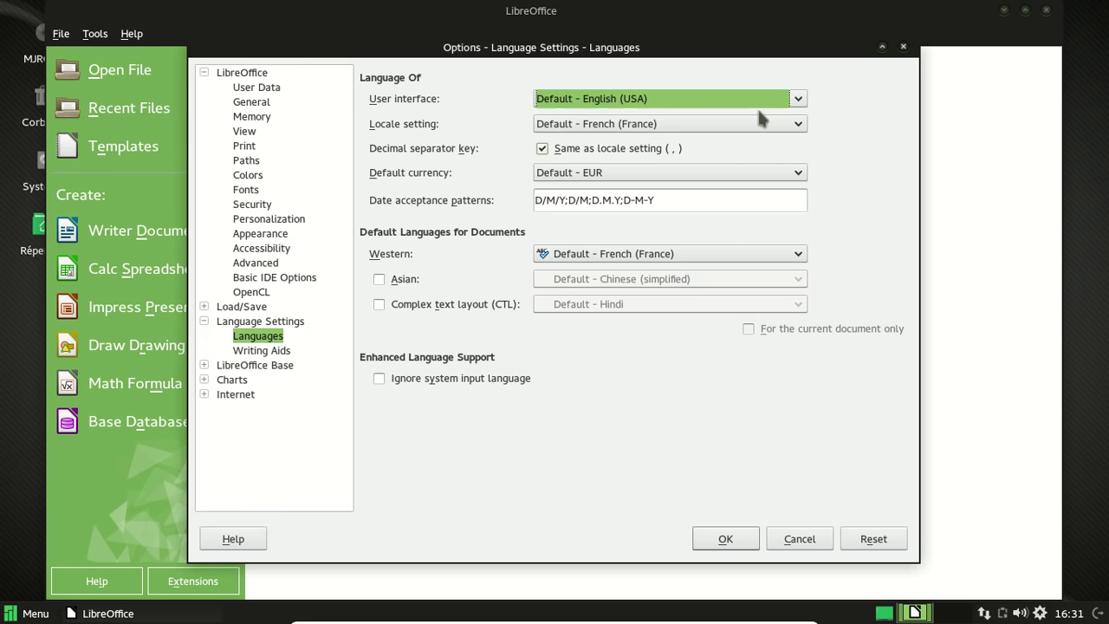
{"action": "left_click", "coordinate": [903, 50]}
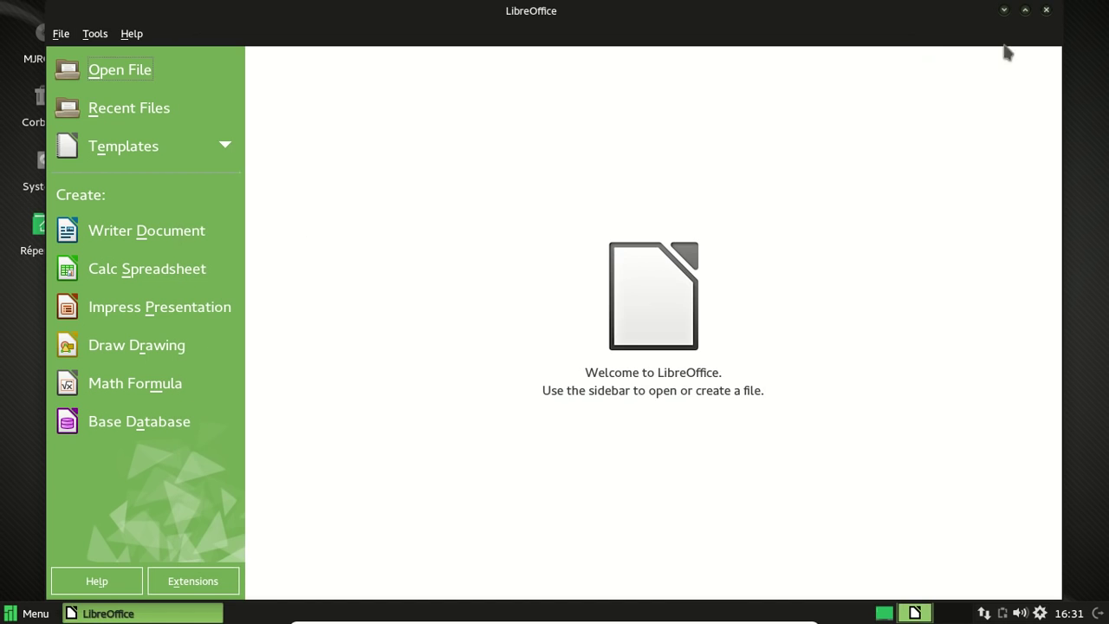
{"action": "left_click", "coordinate": [1046, 10]}
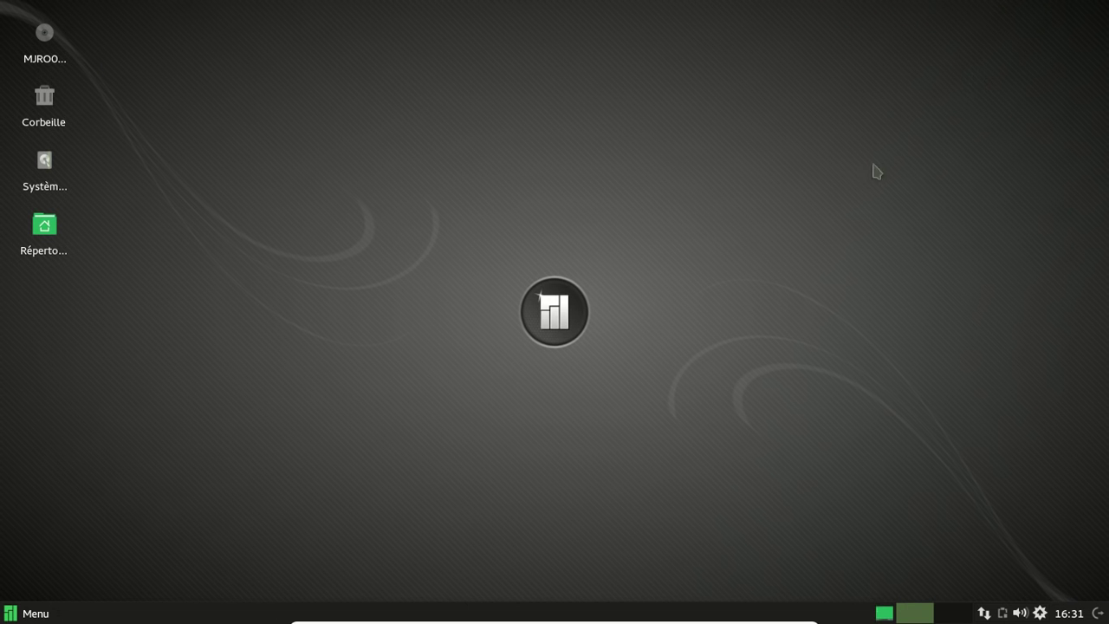
Step: Open the Manjaro settings manager from the desktop settings, authenticating with the account password
{"action": "left_click", "coordinate": [17, 614]}
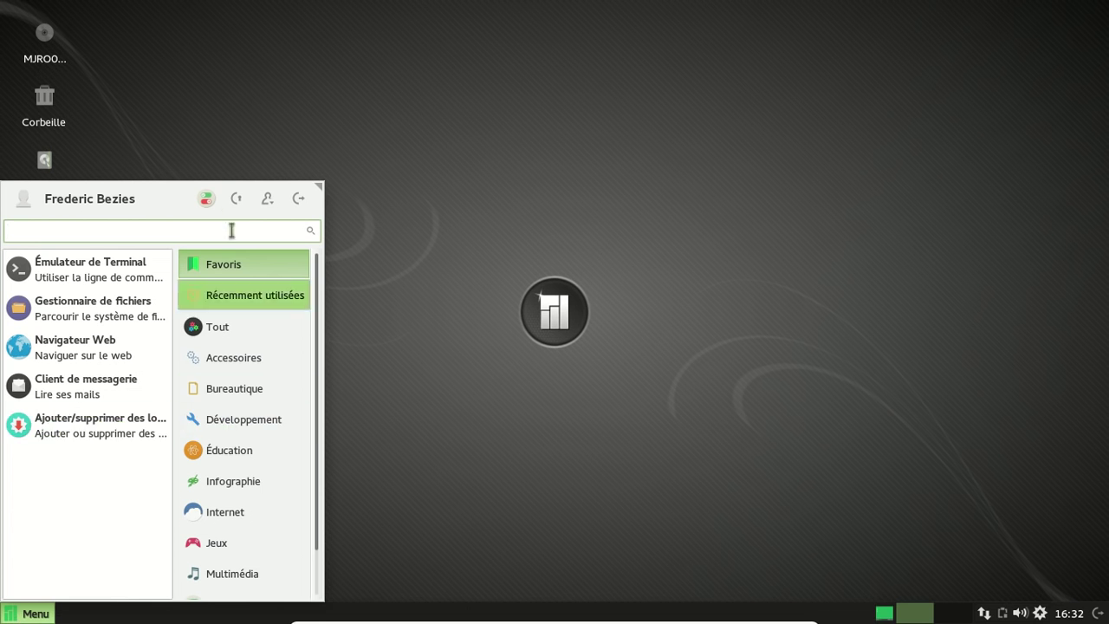
{"action": "left_click", "coordinate": [218, 198]}
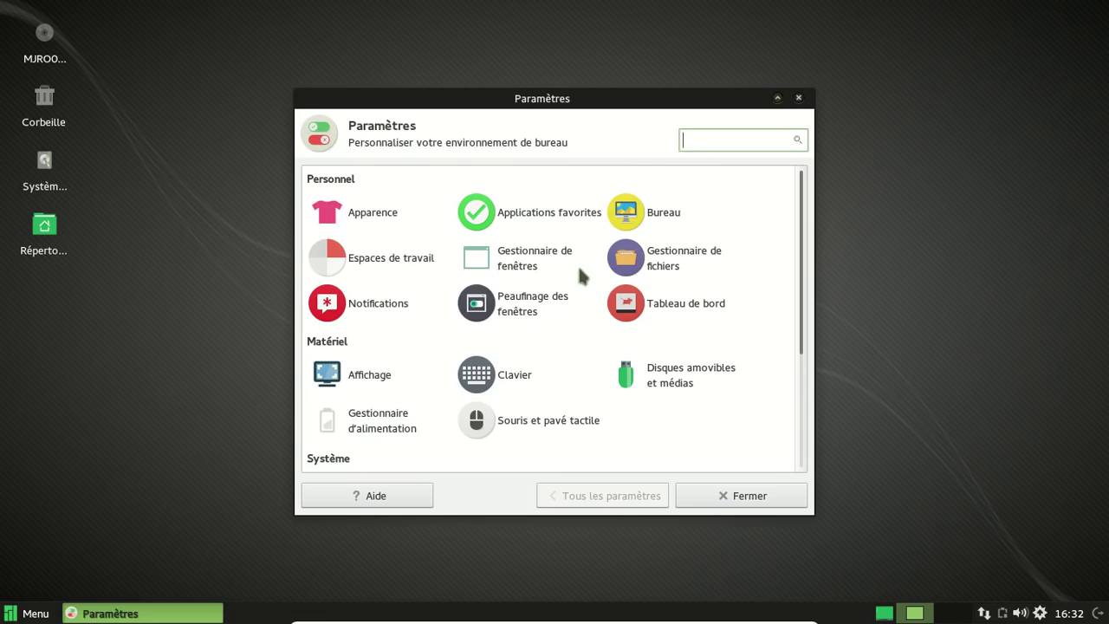
{"action": "scroll", "coordinate": [577, 276], "scroll_direction": "down", "scroll_amount": 4}
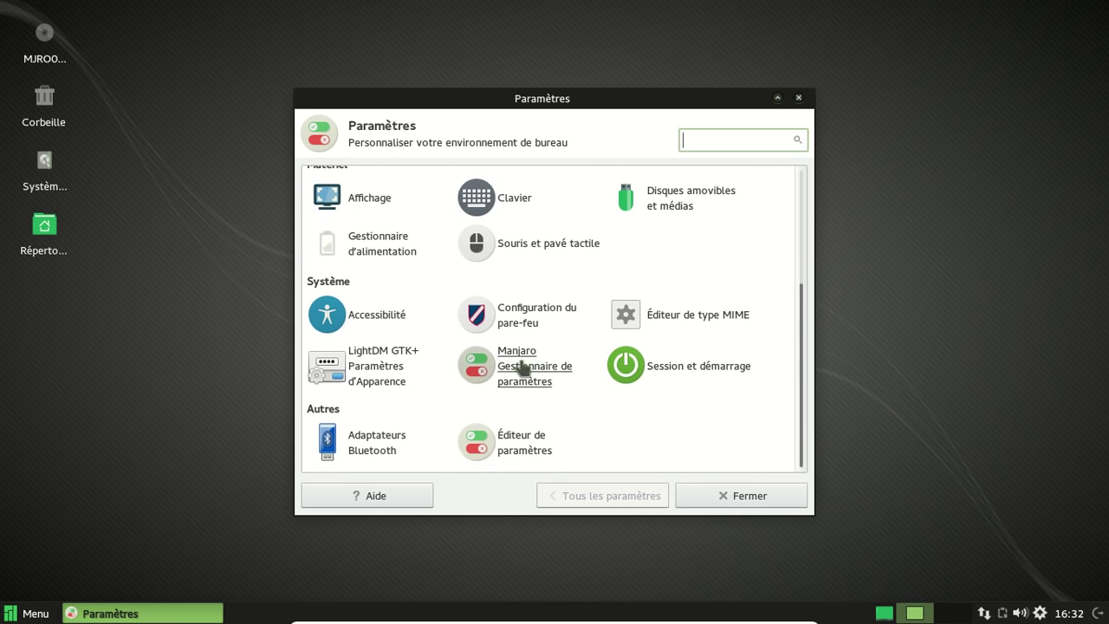
{"action": "left_click", "coordinate": [522, 368]}
{"action": "type", "text": "••••••••••"}
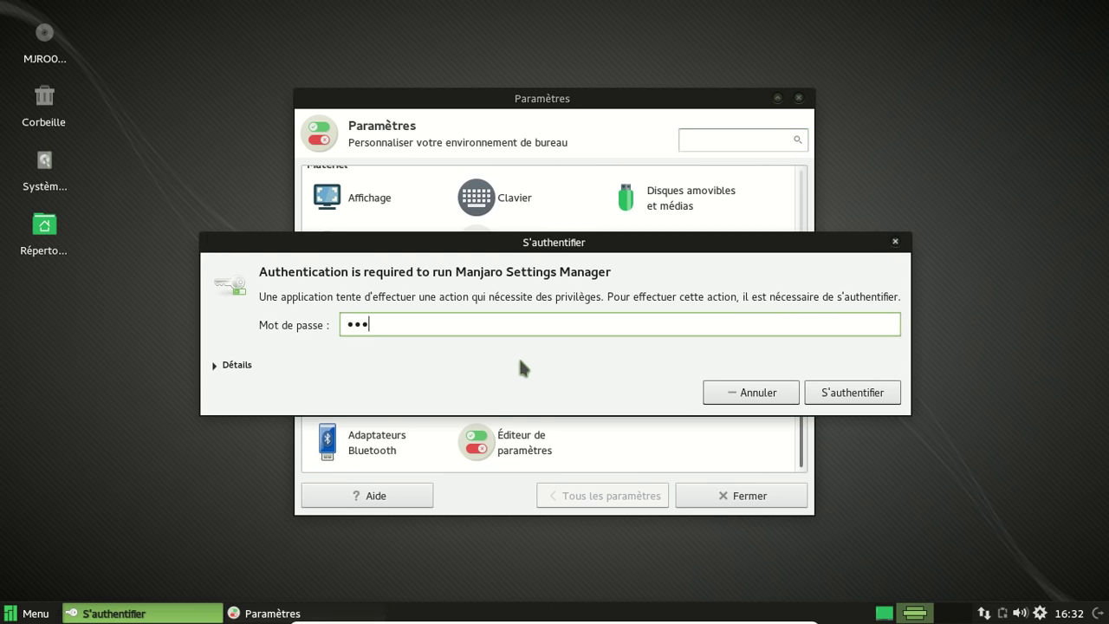
{"action": "key", "text": "Return"}
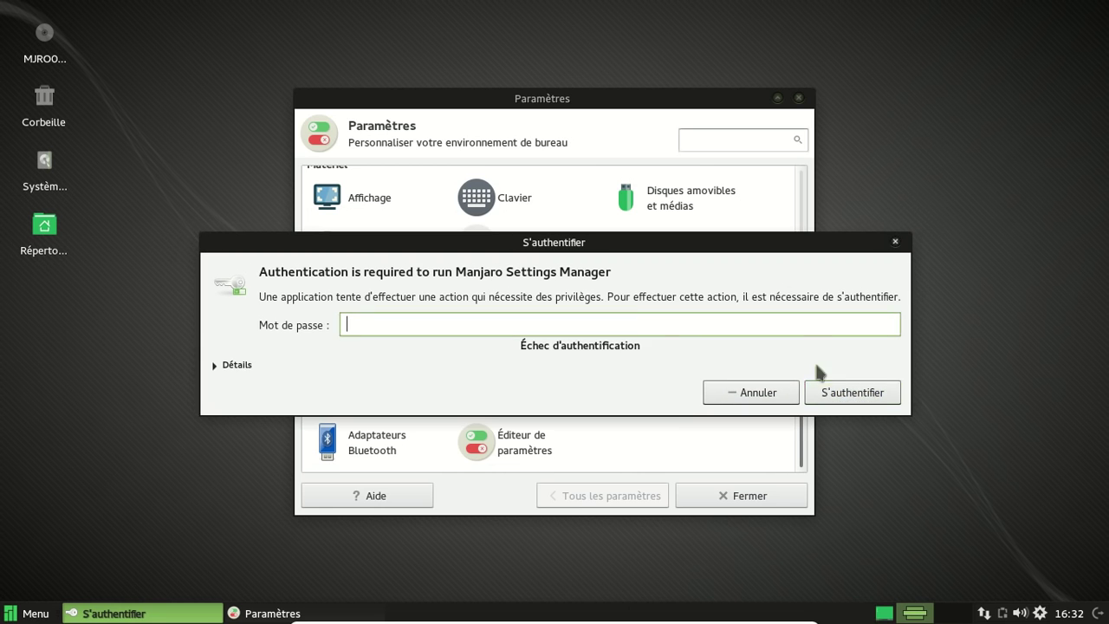
{"action": "type", "text": "•"}
{"action": "type", "text": "***"}
{"action": "key", "text": "Return"}
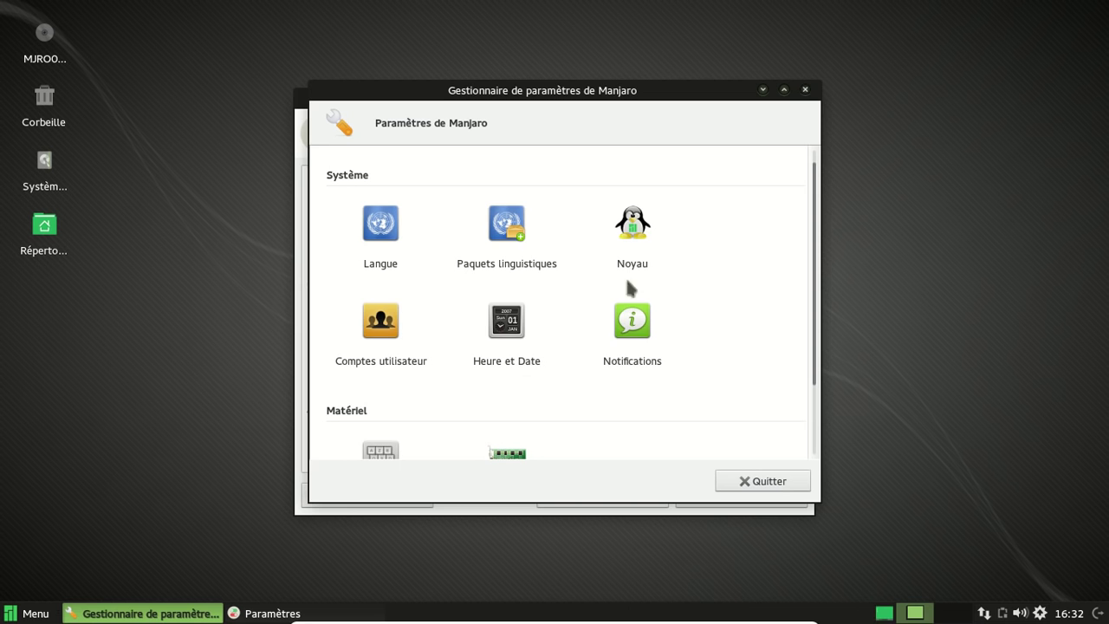
Step: Review the installed language packs and close both settings windows
{"action": "left_click", "coordinate": [511, 238]}
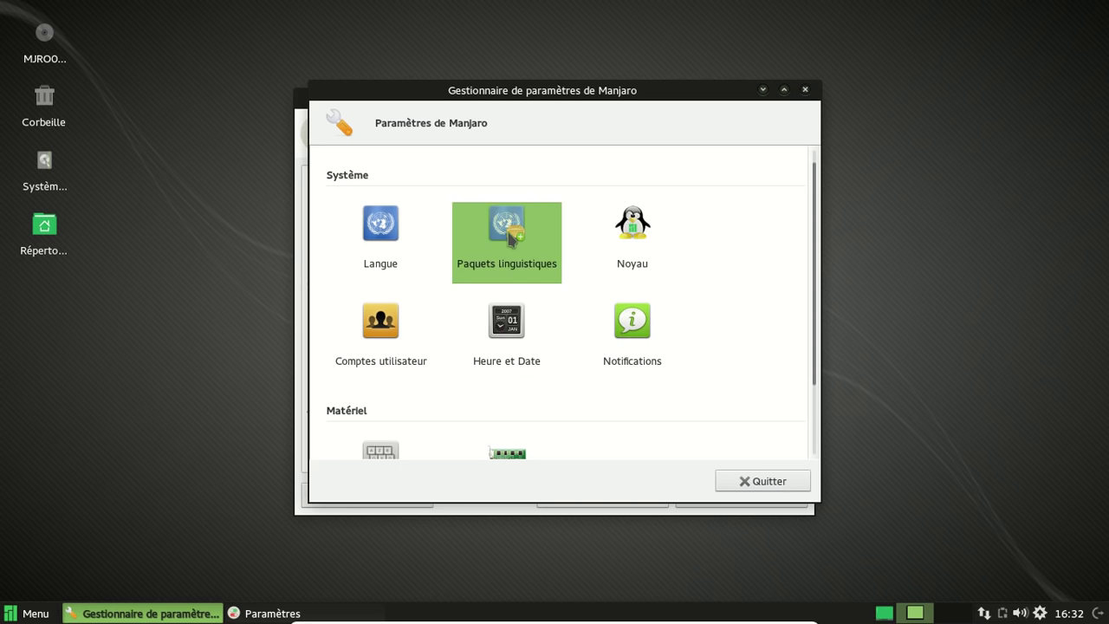
{"action": "left_click", "coordinate": [518, 171]}
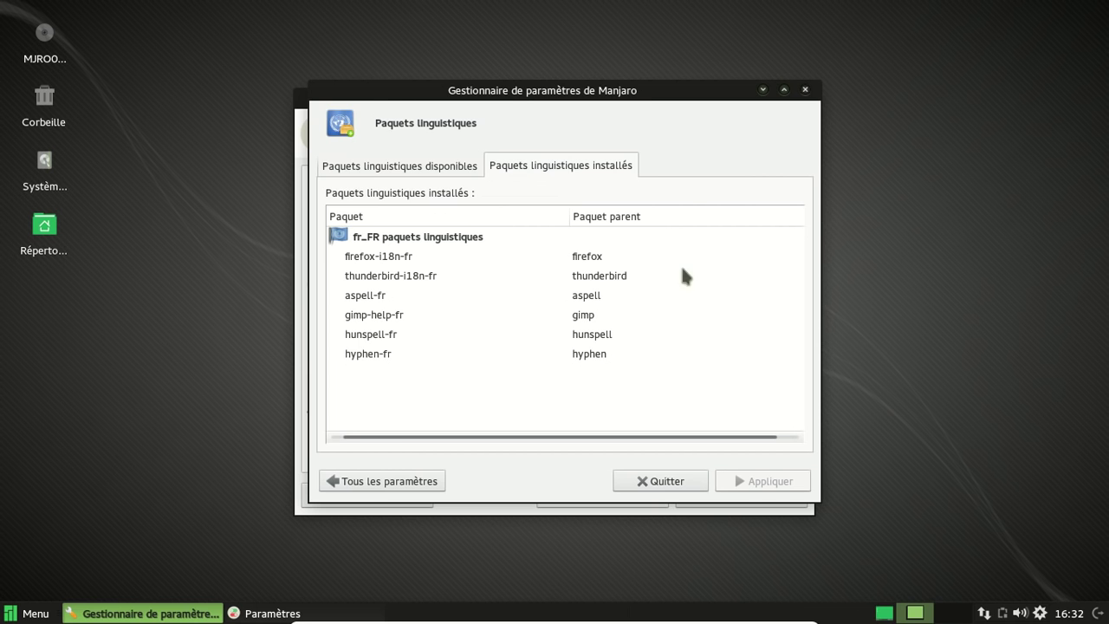
{"action": "left_click", "coordinate": [678, 479]}
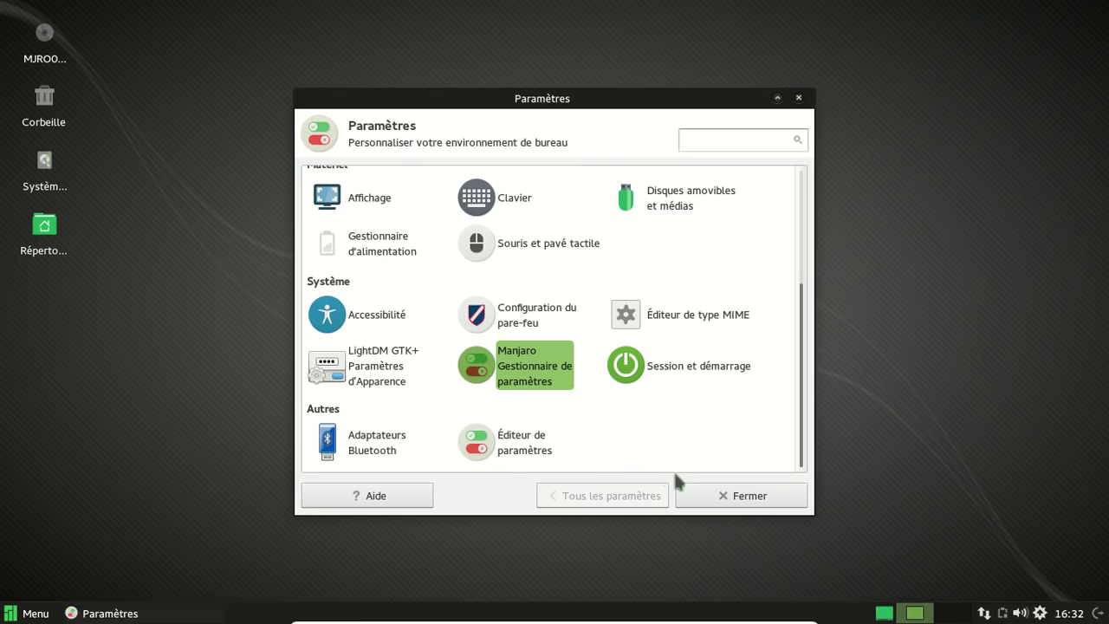
{"action": "left_click", "coordinate": [799, 98]}
Step: Open the package manager and search for libreoffice-still-fr
{"action": "left_click", "coordinate": [43, 613]}
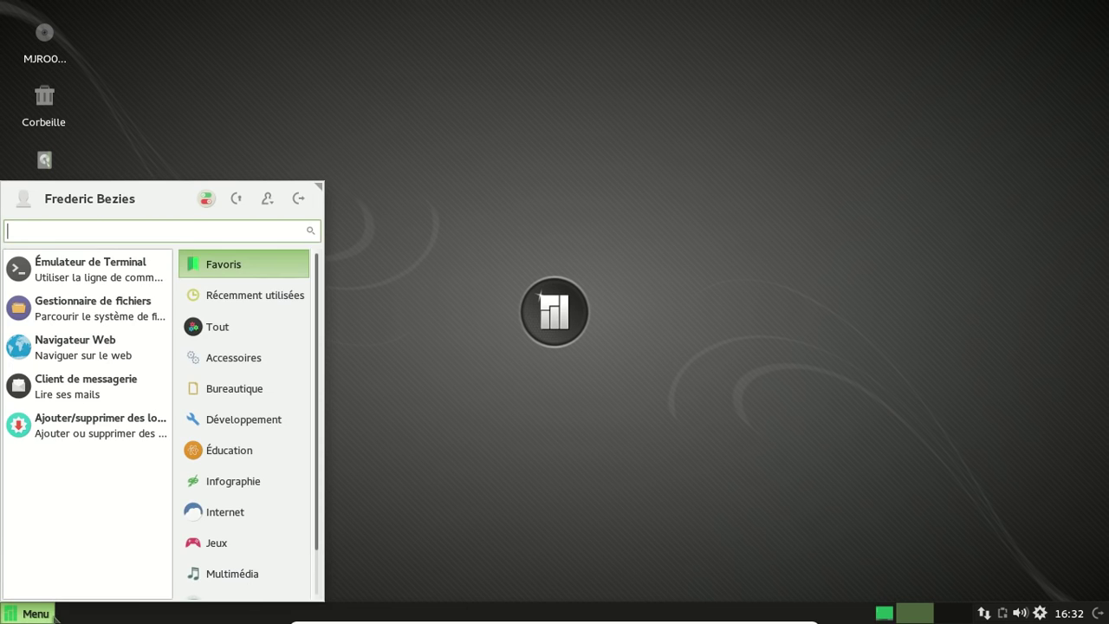
{"action": "left_click", "coordinate": [104, 426]}
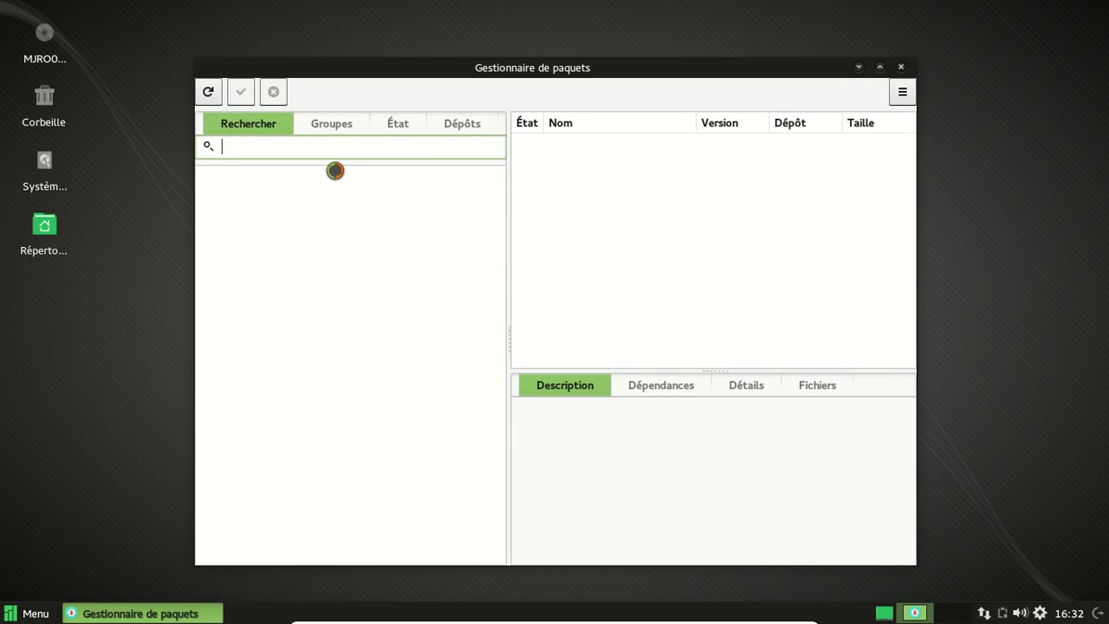
{"action": "type", "text": "libreoffice-sti"}
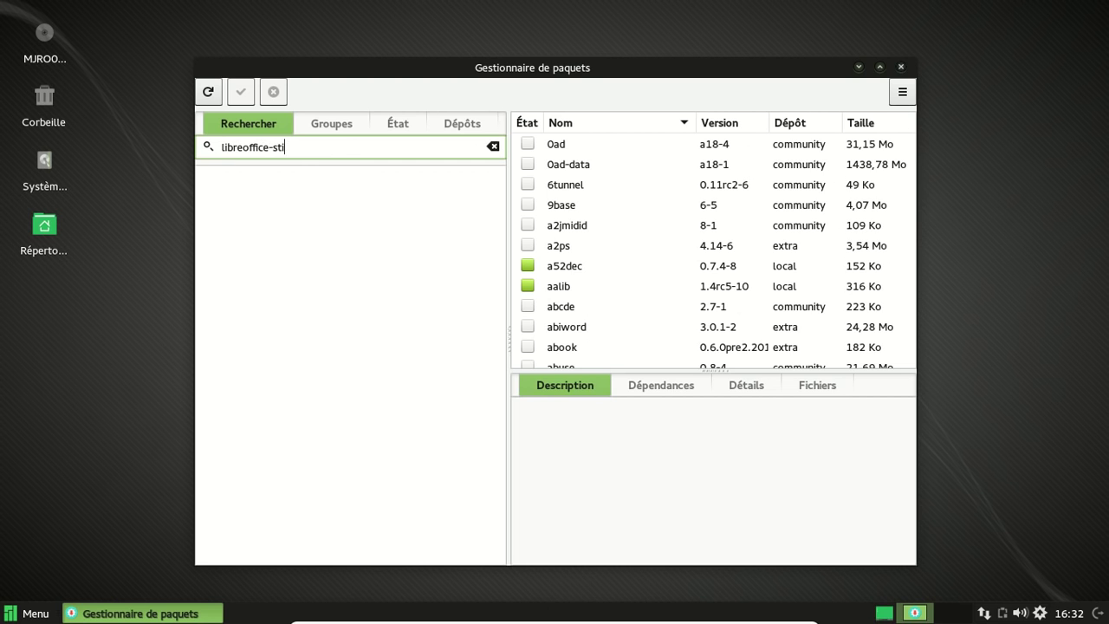
{"action": "type", "text": "ll-fr"}
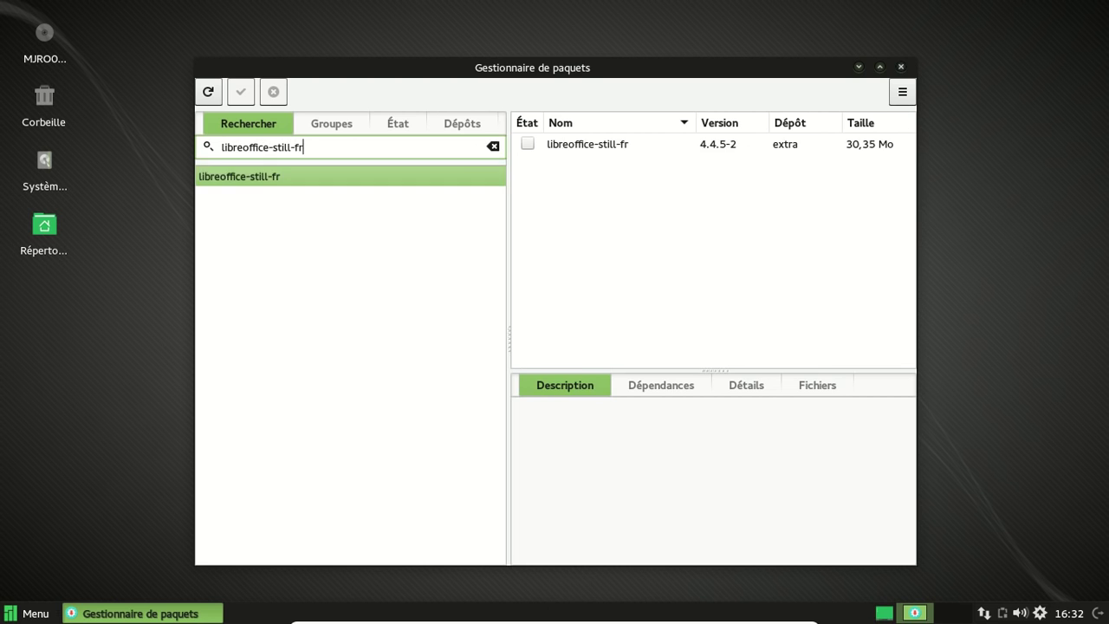
Step: Install the libreoffice-still-fr package, authorizing the transaction with the account password
{"action": "right_click", "coordinate": [565, 144]}
{"action": "left_click", "coordinate": [606, 173]}
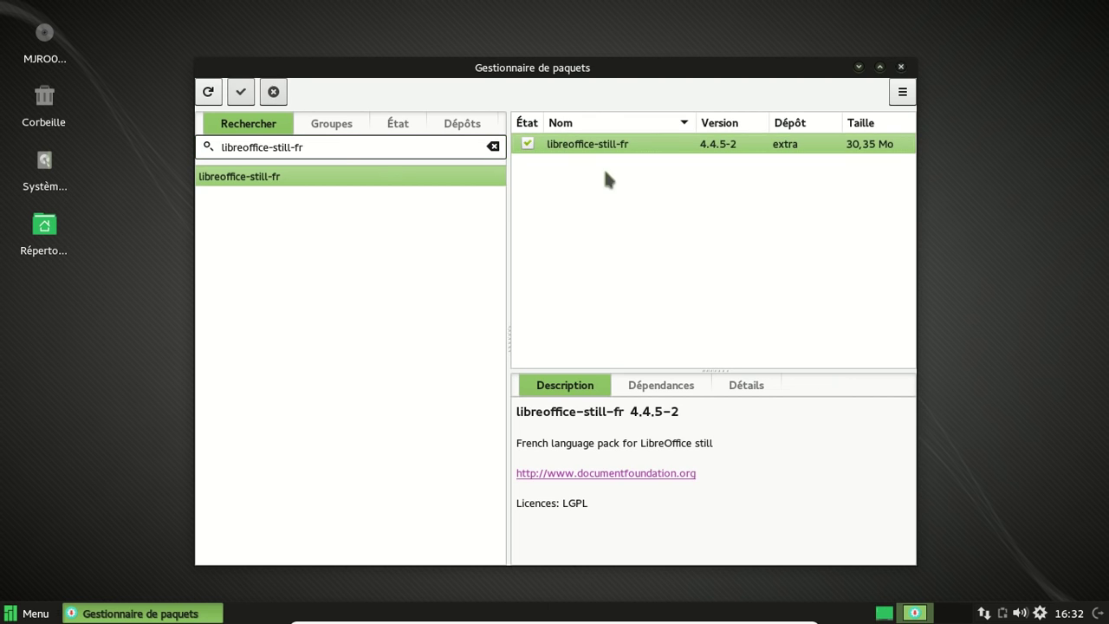
{"action": "left_click", "coordinate": [241, 92]}
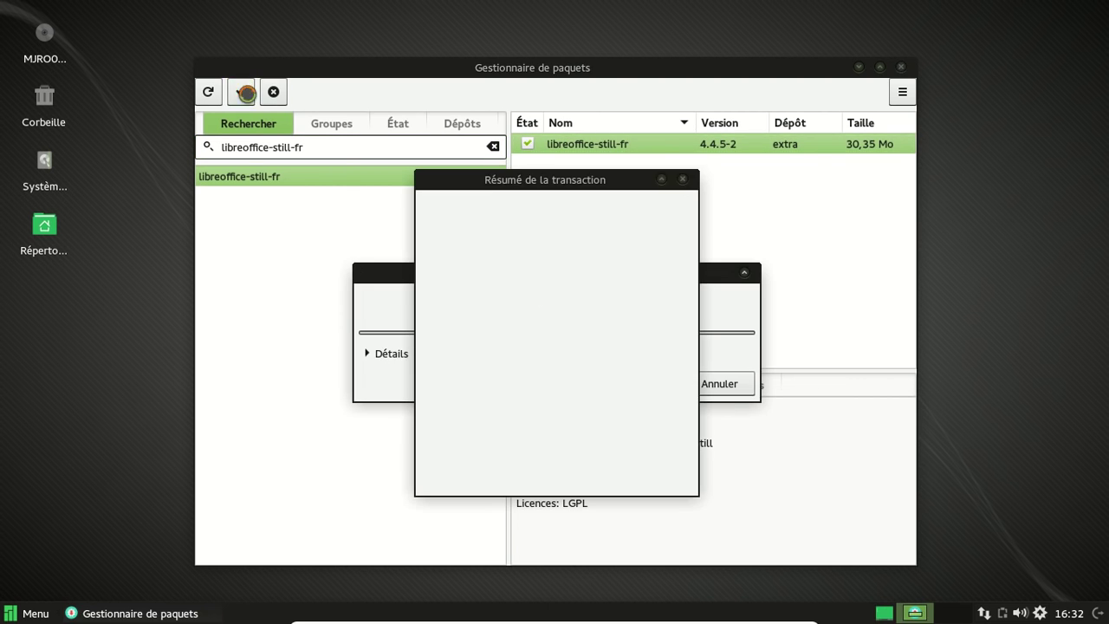
{"action": "left_click", "coordinate": [649, 476]}
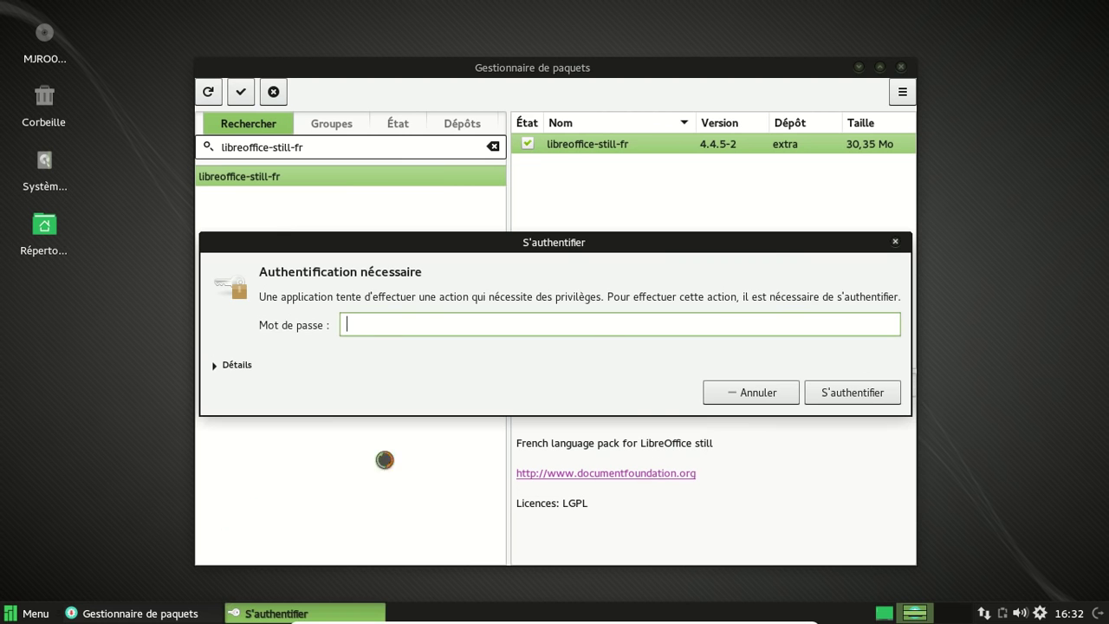
{"action": "type", "text": "••••••••"}
{"action": "key", "text": "Return"}
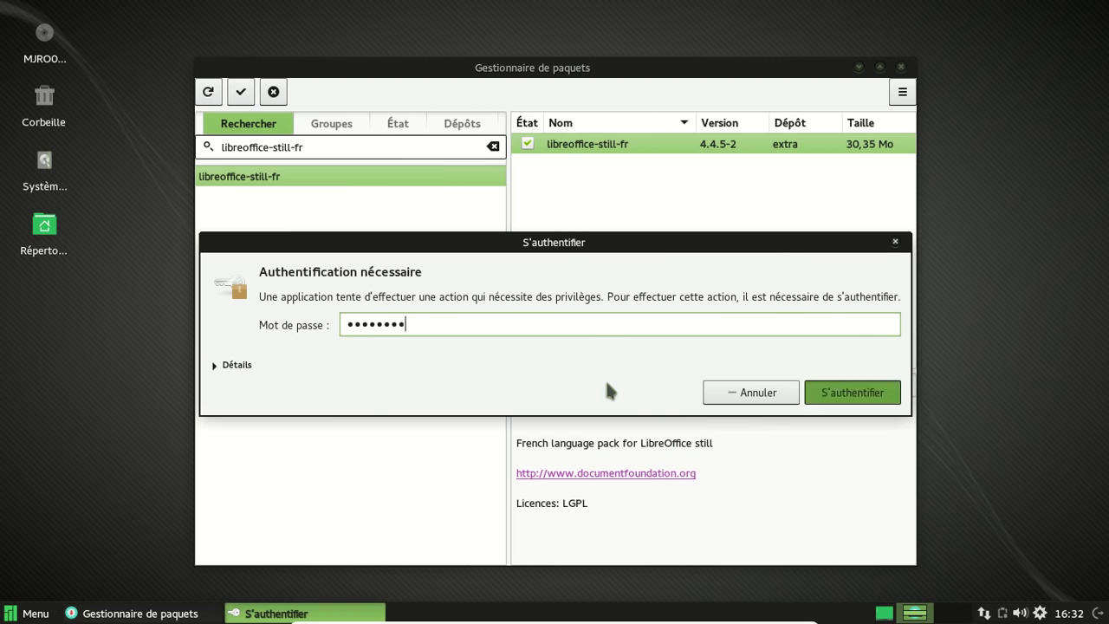
Step: Close the package manager and launch the Firefox web browser, keeping only its first-run window open
{"action": "left_click", "coordinate": [28, 613]}
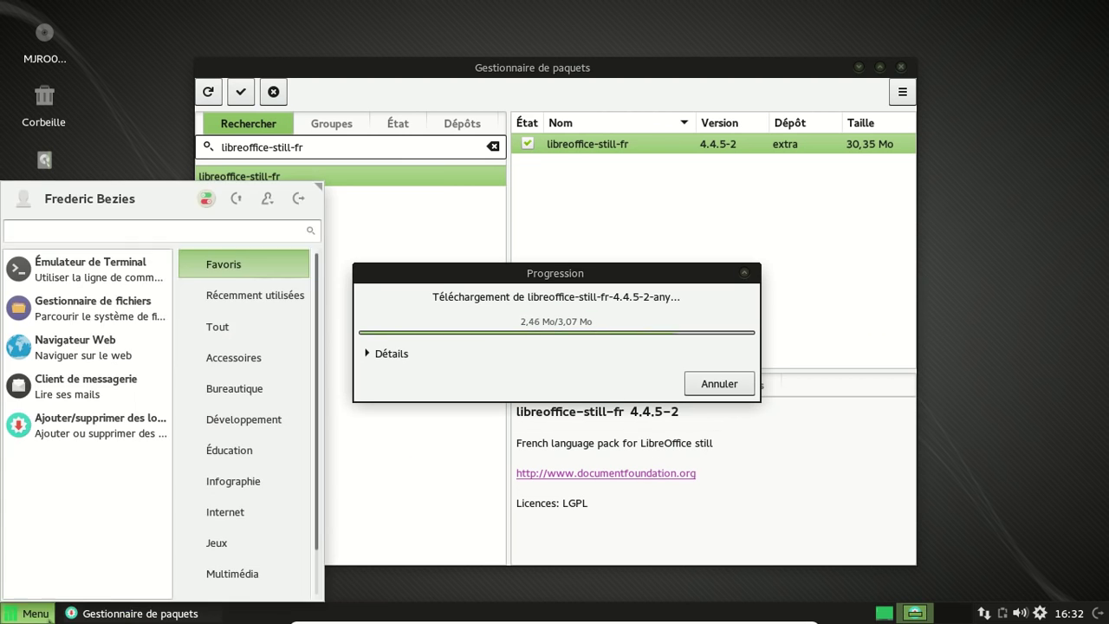
{"action": "left_click", "coordinate": [105, 356]}
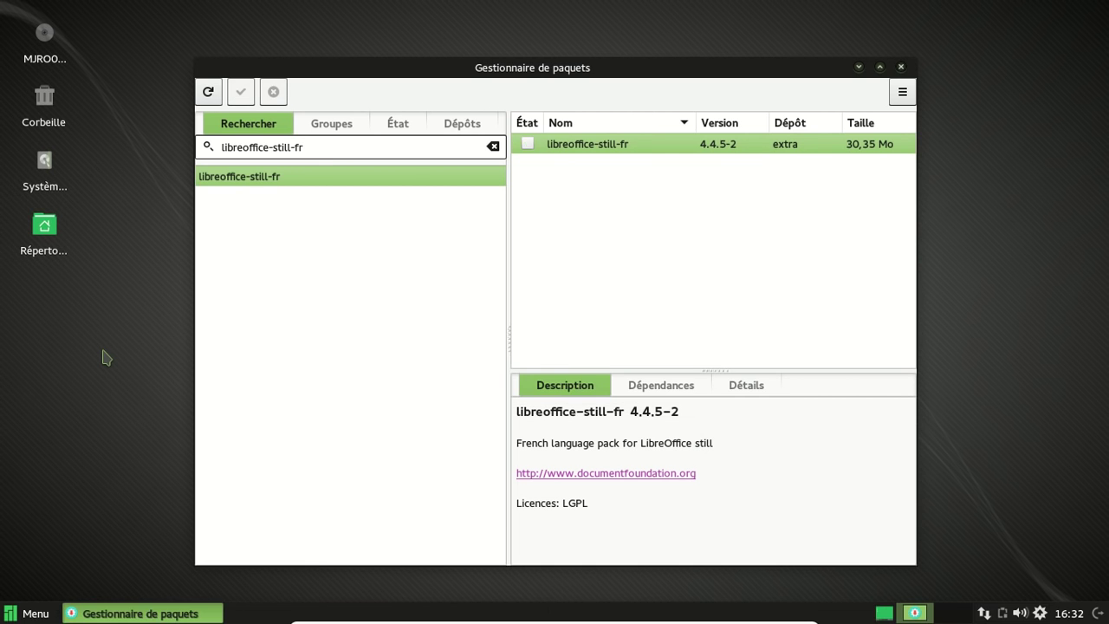
{"action": "left_click", "coordinate": [902, 67]}
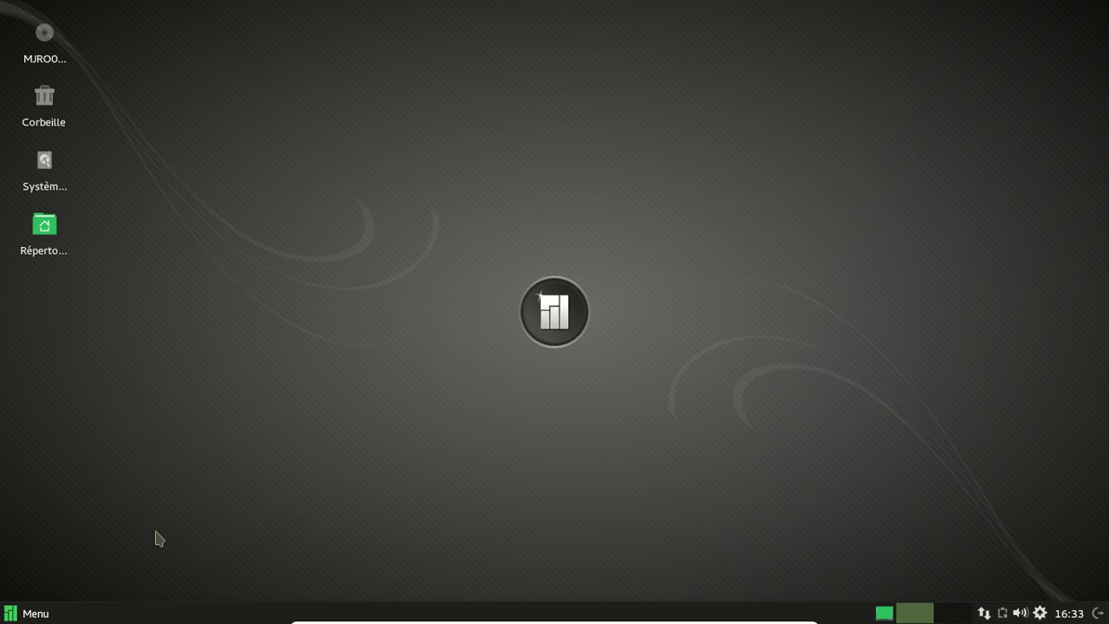
{"action": "left_click", "coordinate": [40, 613]}
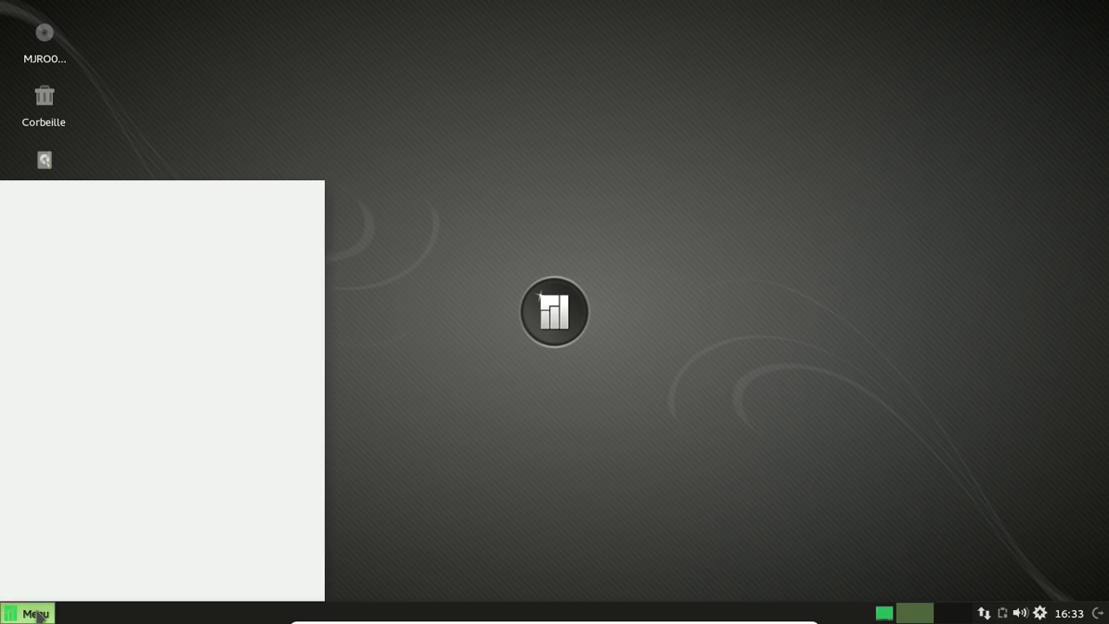
{"action": "left_click", "coordinate": [95, 351]}
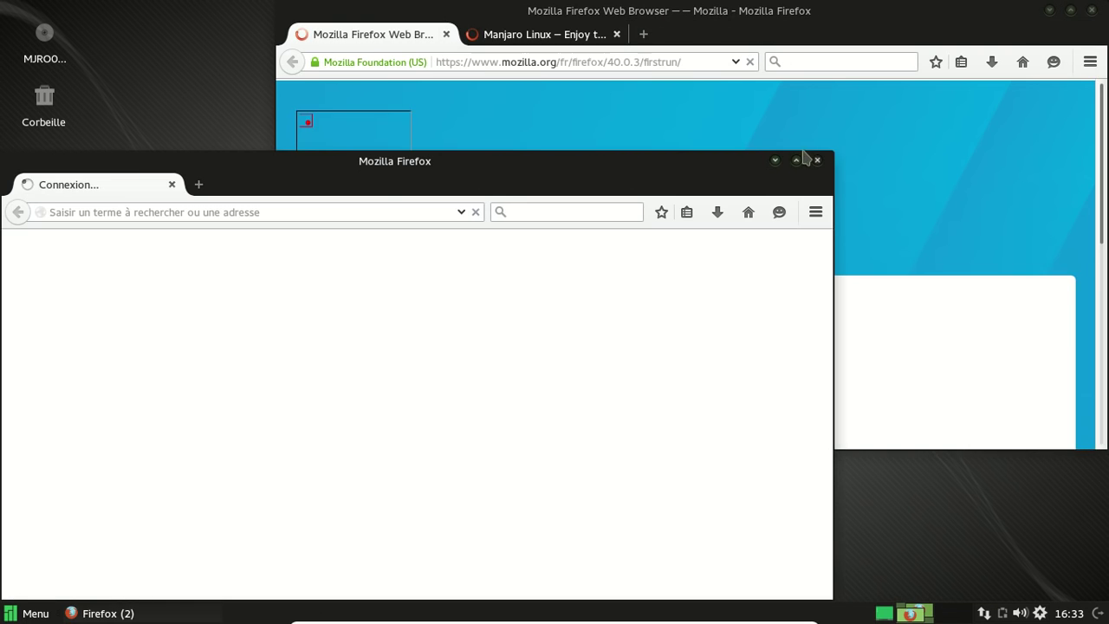
{"action": "left_click", "coordinate": [817, 161]}
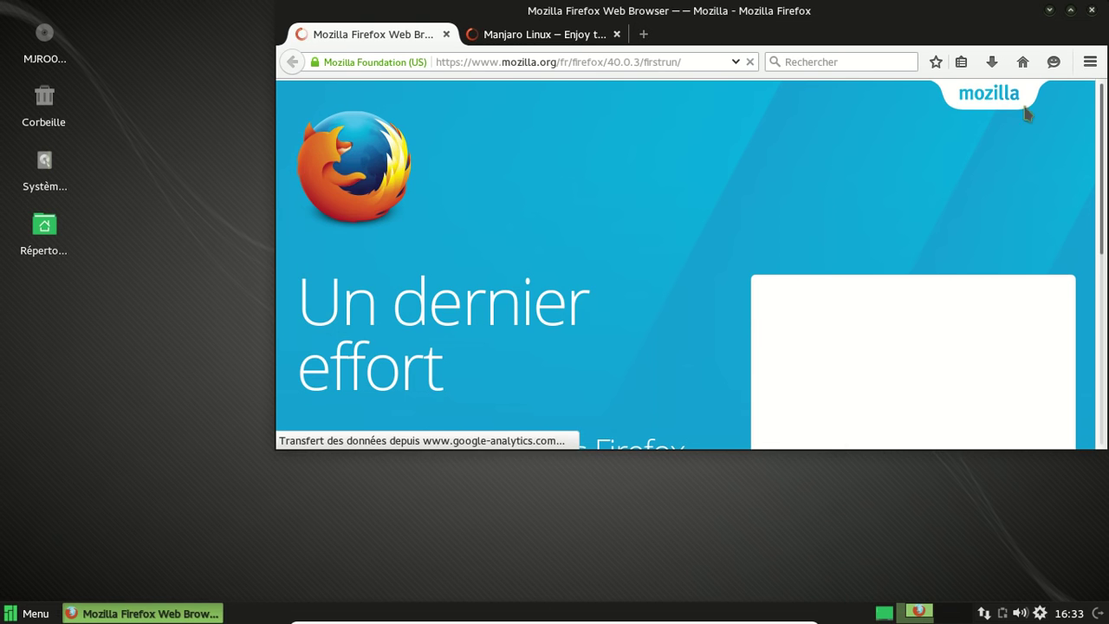
Step: Open Firefox's help options and close the browser
{"action": "left_click", "coordinate": [1089, 63]}
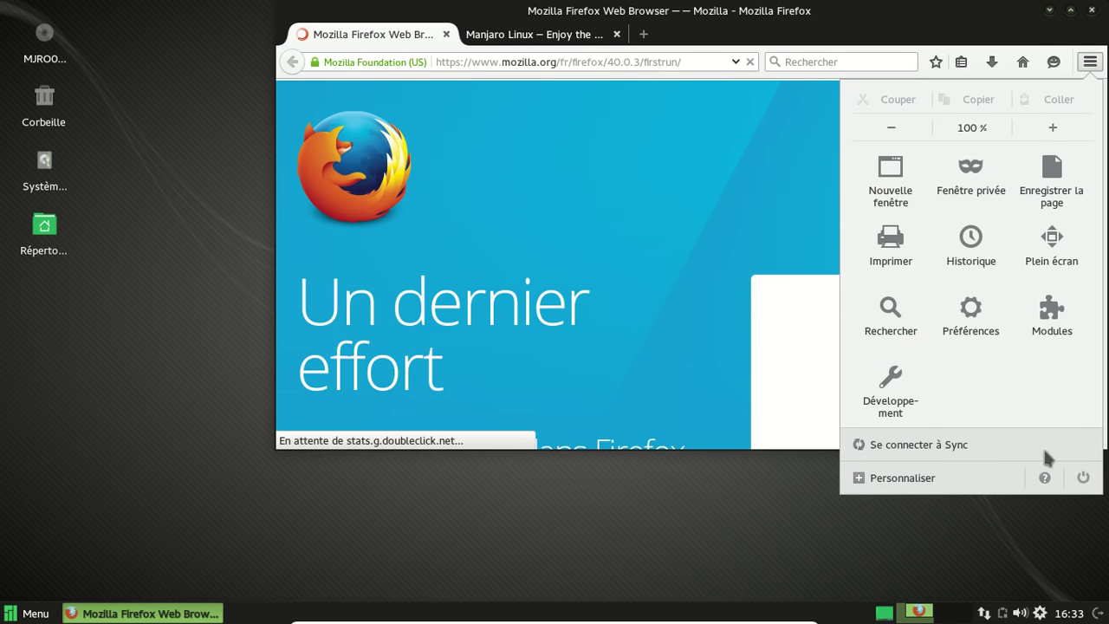
{"action": "left_click", "coordinate": [1047, 477]}
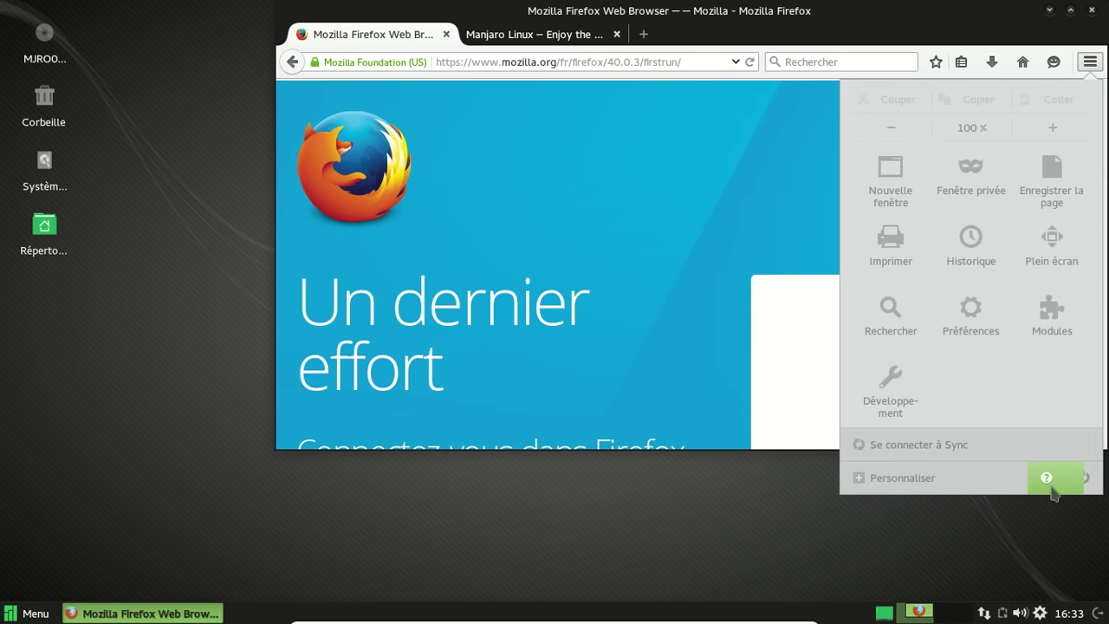
{"action": "left_click", "coordinate": [1050, 480]}
{"action": "left_click", "coordinate": [956, 299]}
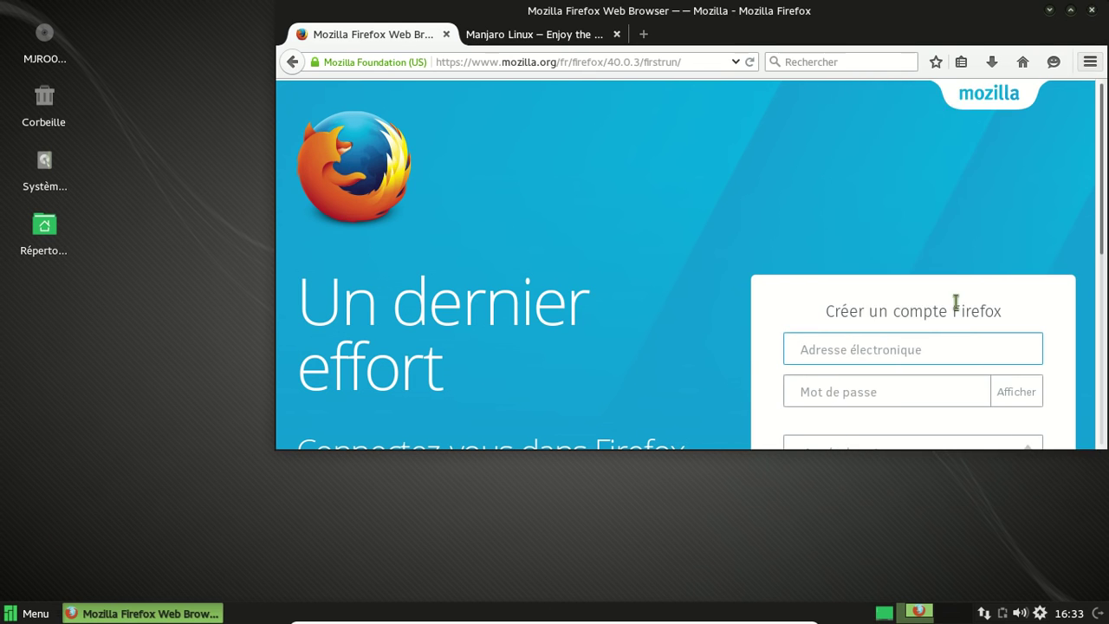
{"action": "left_click", "coordinate": [951, 104]}
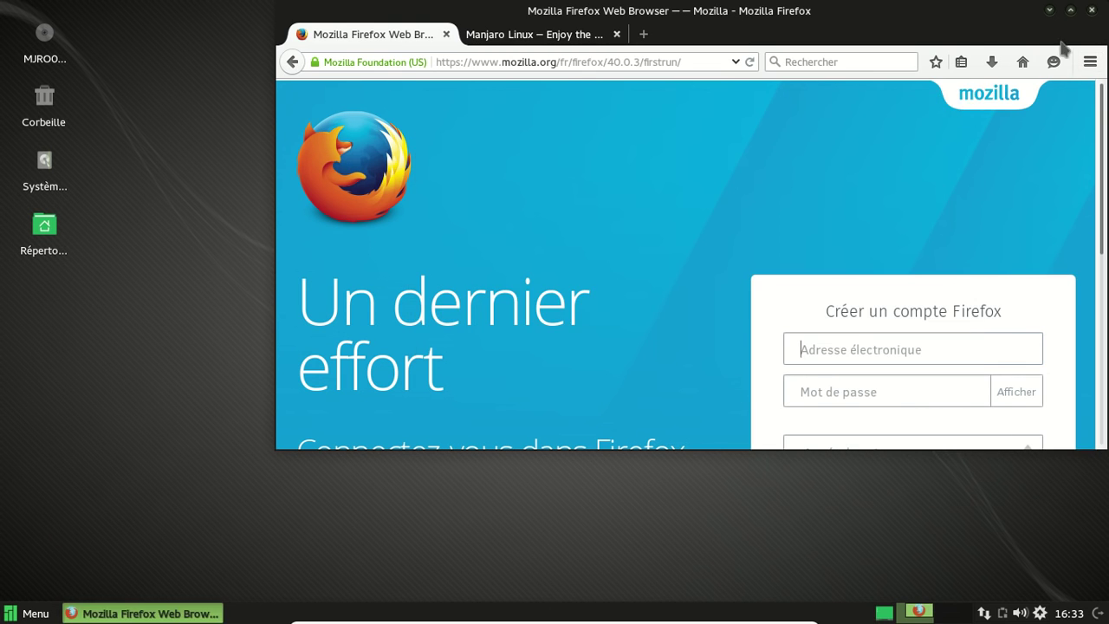
{"action": "left_click", "coordinate": [1092, 10]}
{"action": "left_click", "coordinate": [817, 276]}
Step: Browse the Accessoires, Développement and Bureautique applications, then launch LibreOffice with a new Writer document
{"action": "left_click", "coordinate": [33, 612]}
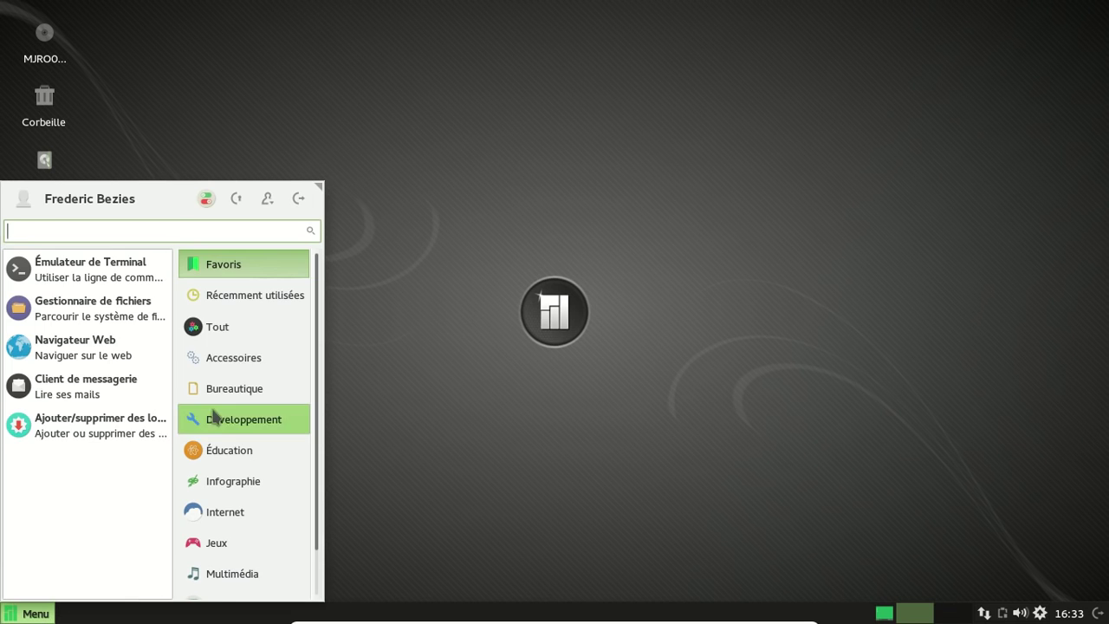
{"action": "left_click", "coordinate": [233, 362]}
{"action": "scroll", "coordinate": [57, 279], "scroll_direction": "down", "scroll_amount": 5}
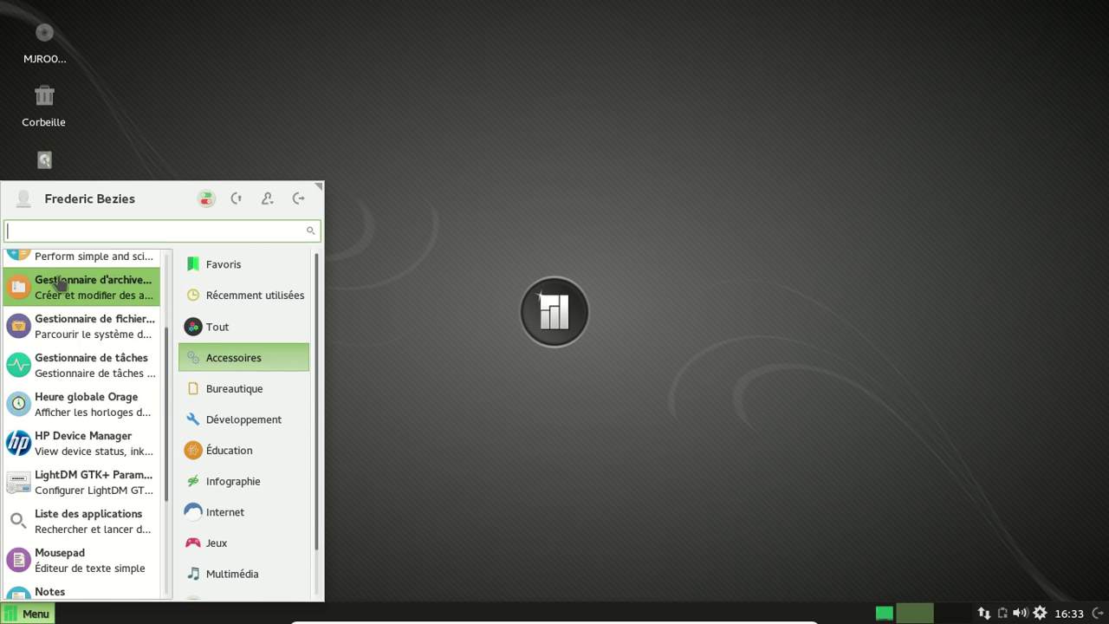
{"action": "left_click", "coordinate": [217, 387]}
{"action": "left_click", "coordinate": [231, 423]}
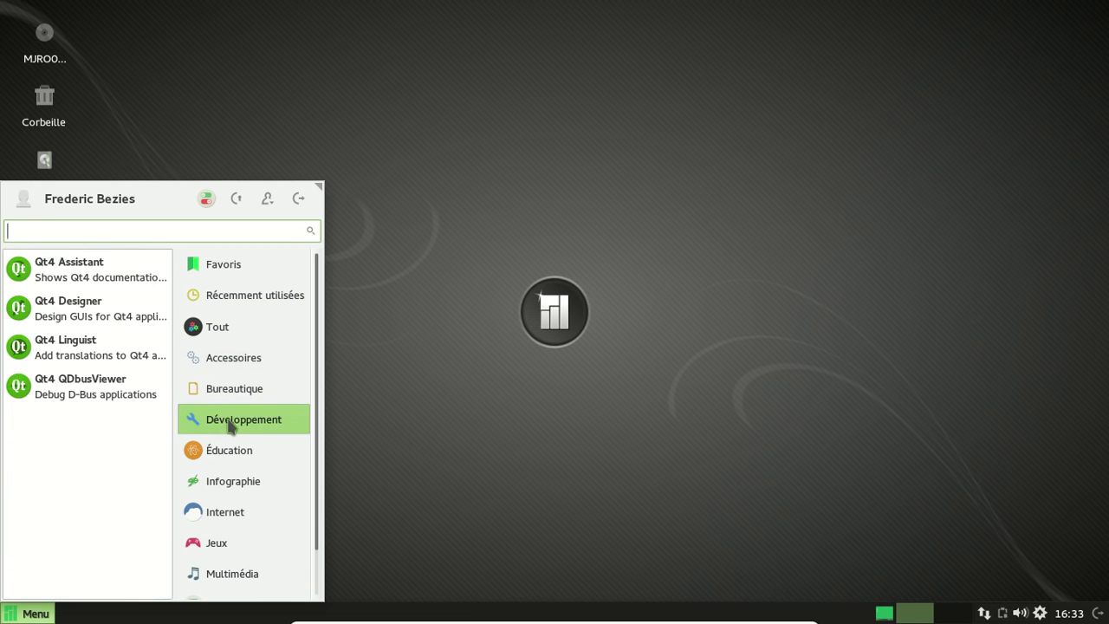
{"action": "left_click", "coordinate": [230, 399]}
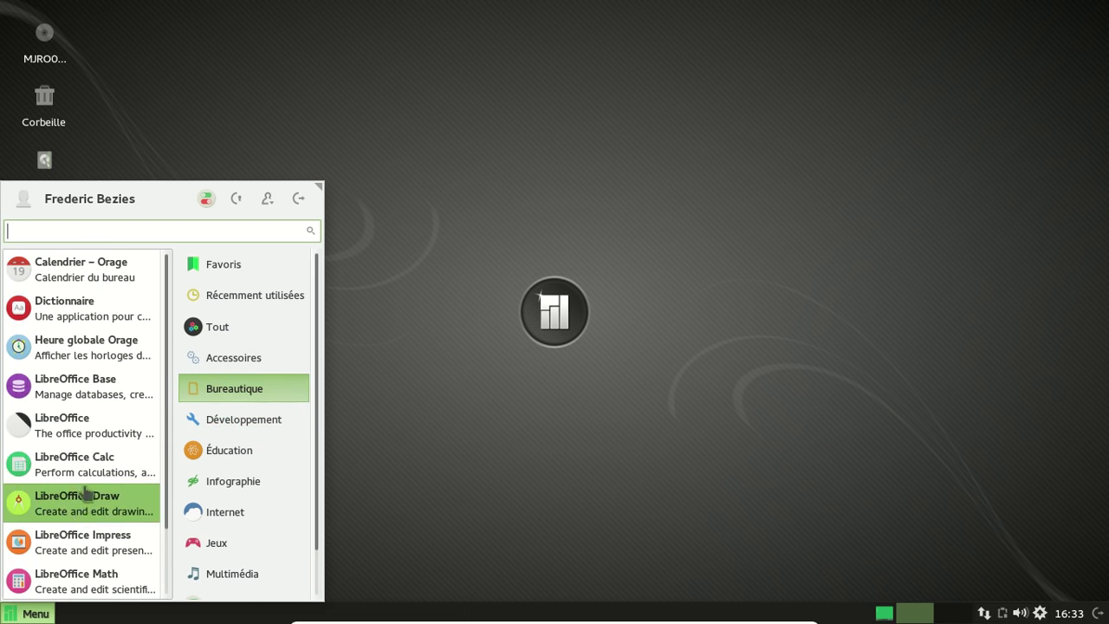
{"action": "left_click", "coordinate": [94, 430]}
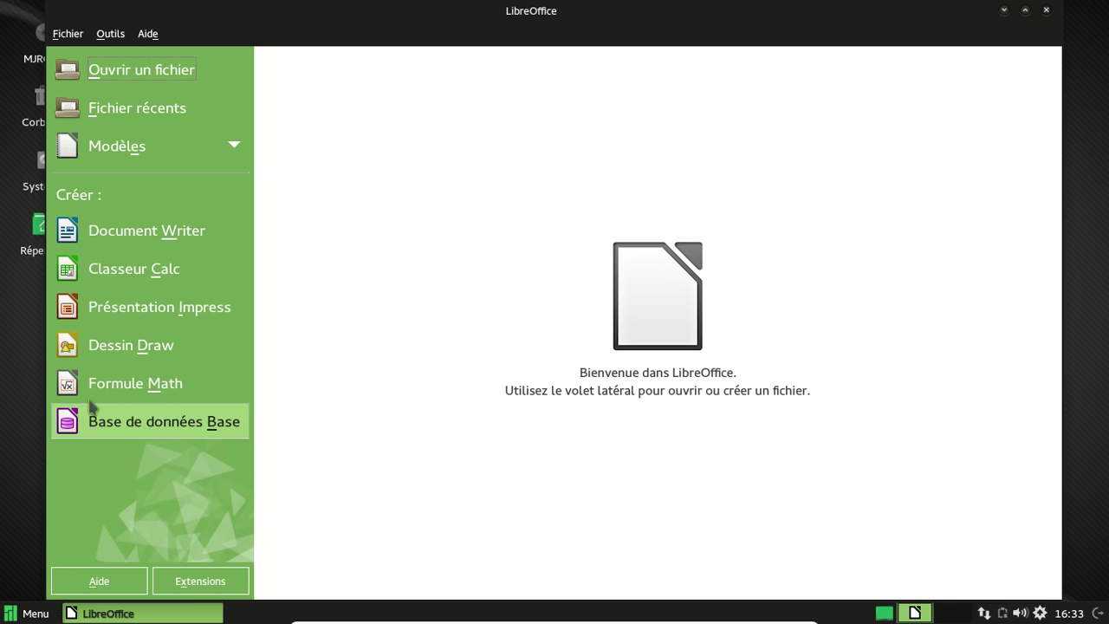
{"action": "left_click", "coordinate": [123, 234]}
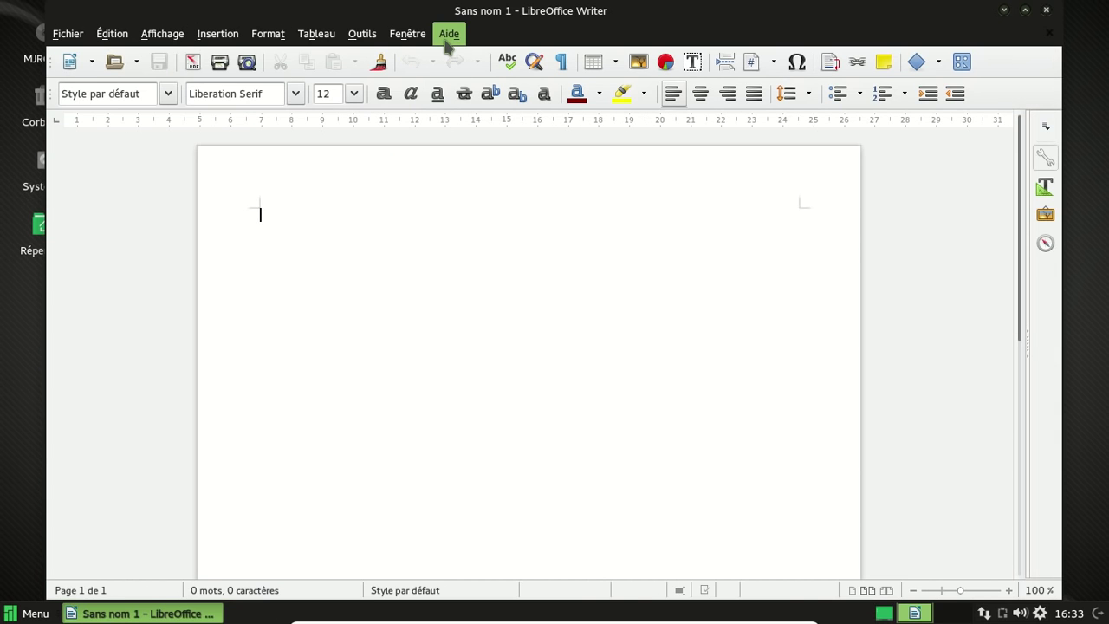
Step: View LibreOffice's version and locale information, then close the Writer window
{"action": "left_click", "coordinate": [446, 41]}
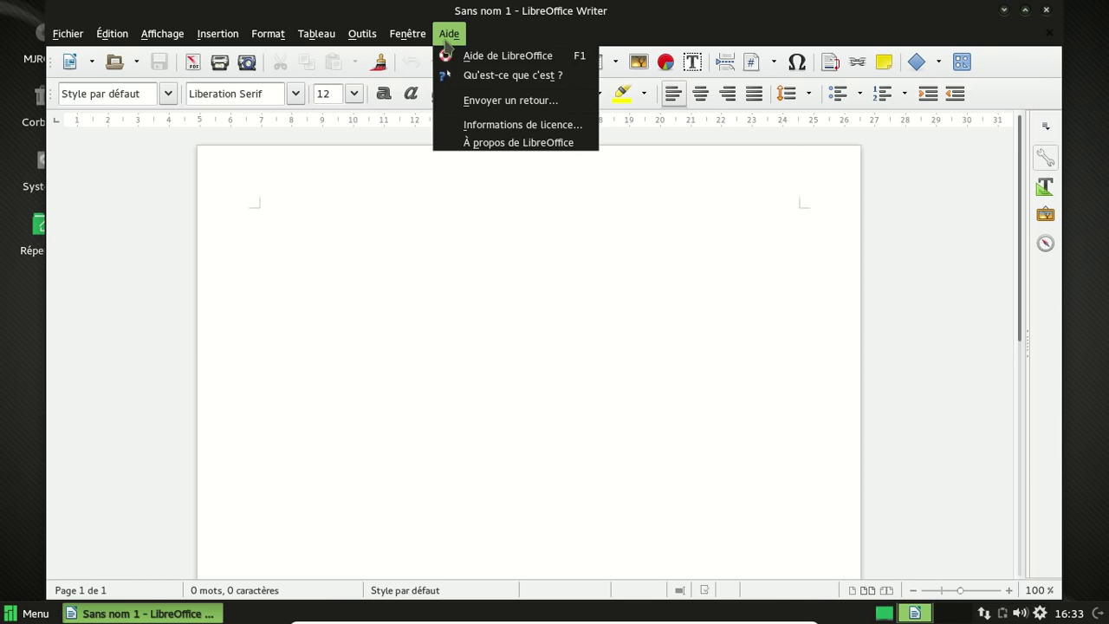
{"action": "left_click", "coordinate": [491, 149]}
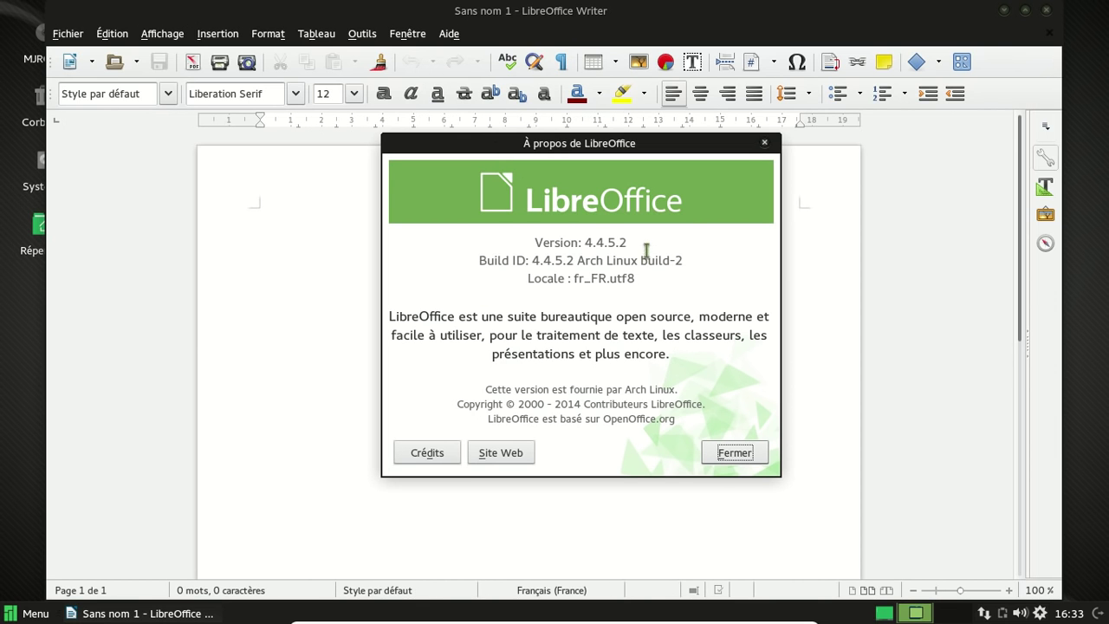
{"action": "left_click", "coordinate": [765, 142]}
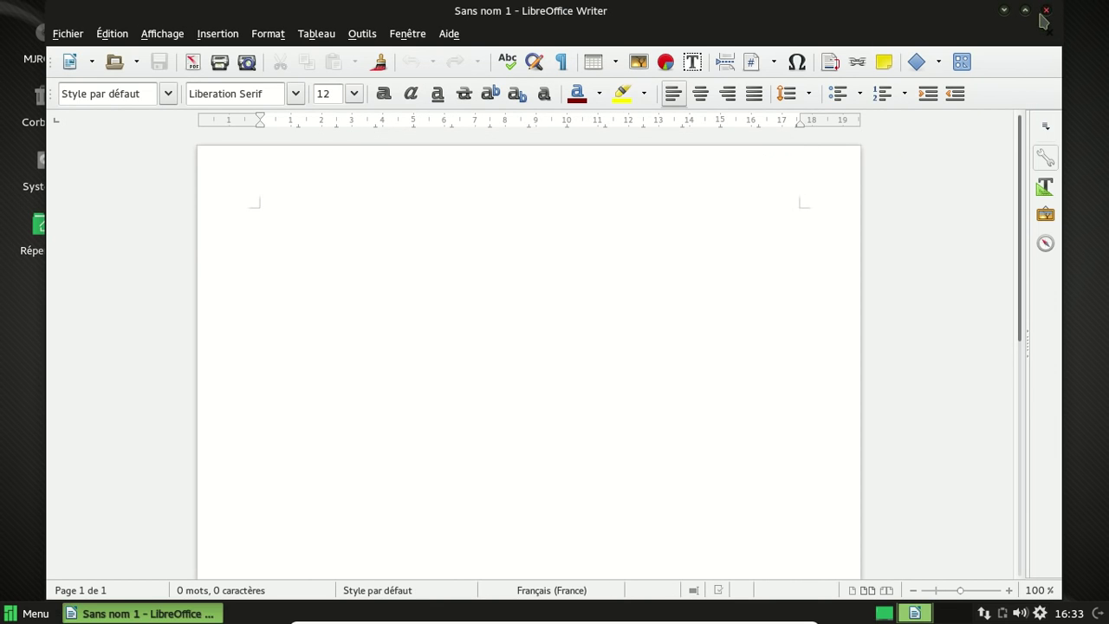
{"action": "left_click", "coordinate": [1046, 10]}
Step: Launch Guayadeque Music Player from the Multimédia applications
{"action": "left_click", "coordinate": [10, 613]}
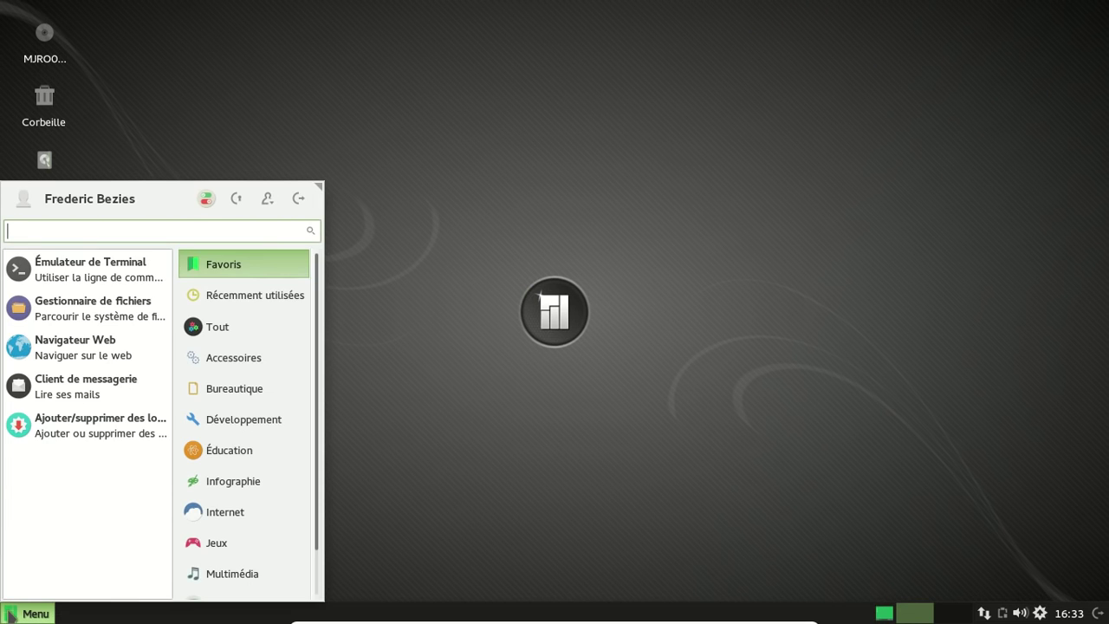
{"action": "left_click", "coordinate": [231, 575]}
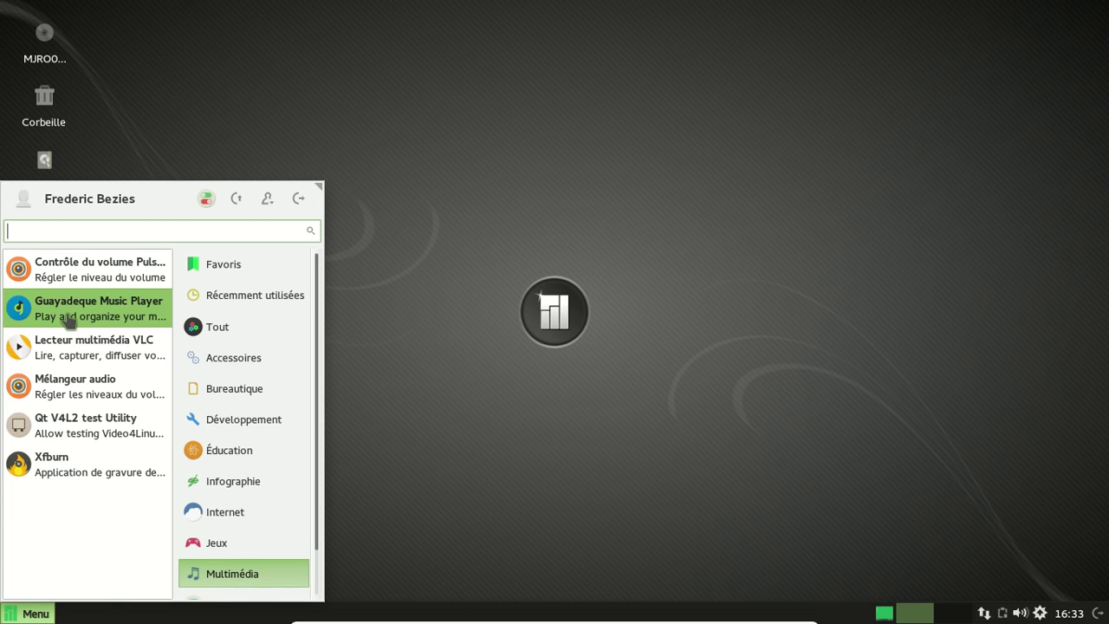
{"action": "left_click", "coordinate": [69, 319]}
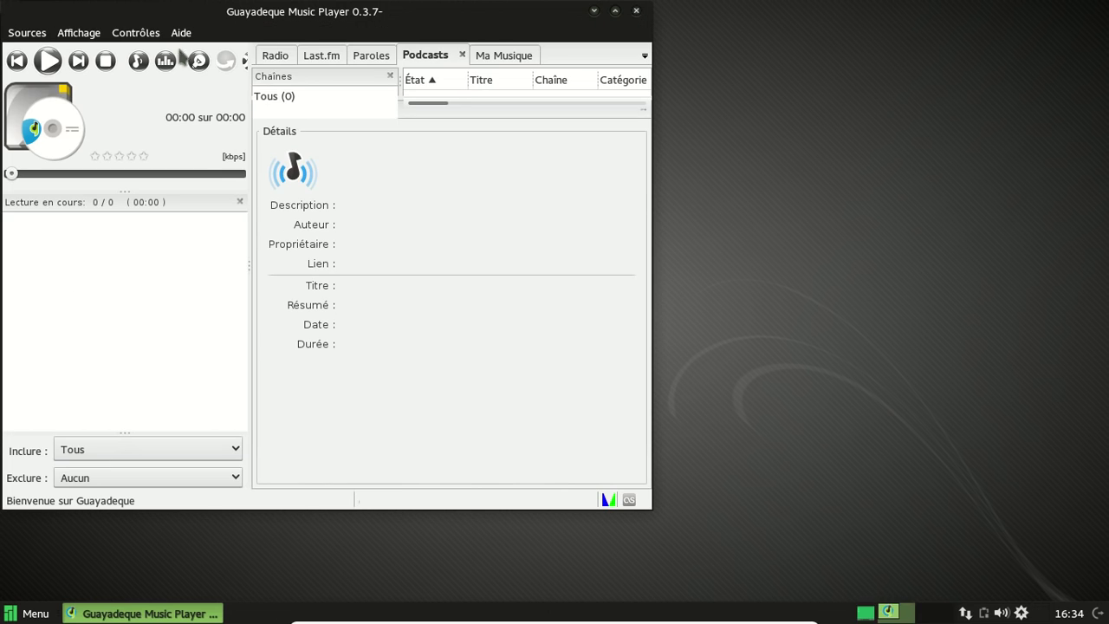
Step: View Guayadeque's About information, then quit the music player and confirm the exit
{"action": "left_click", "coordinate": [179, 35]}
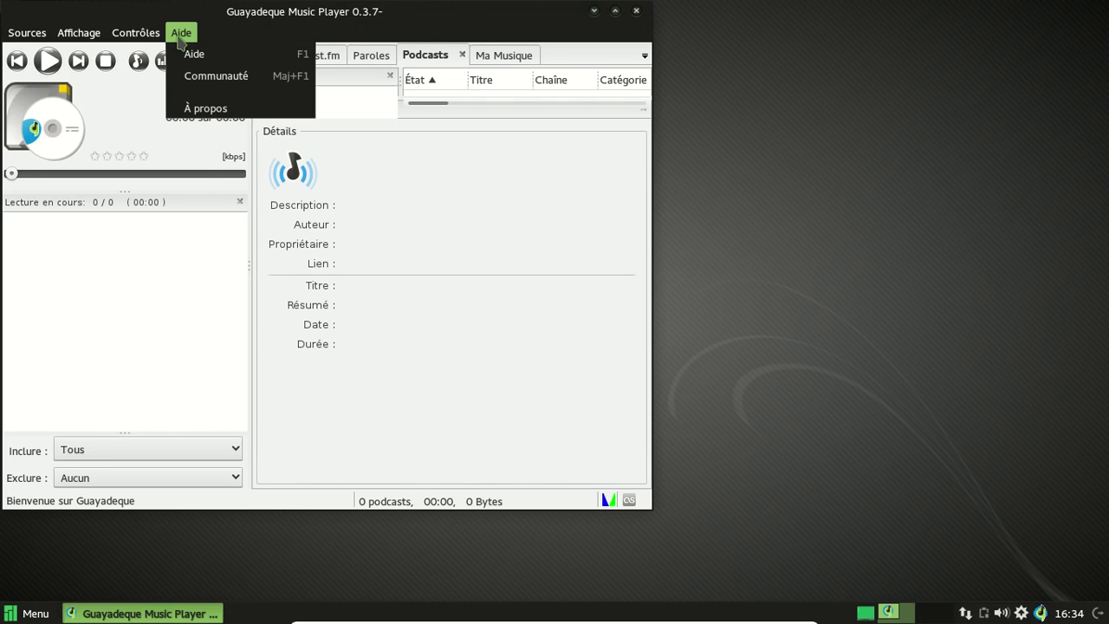
{"action": "left_click", "coordinate": [200, 110]}
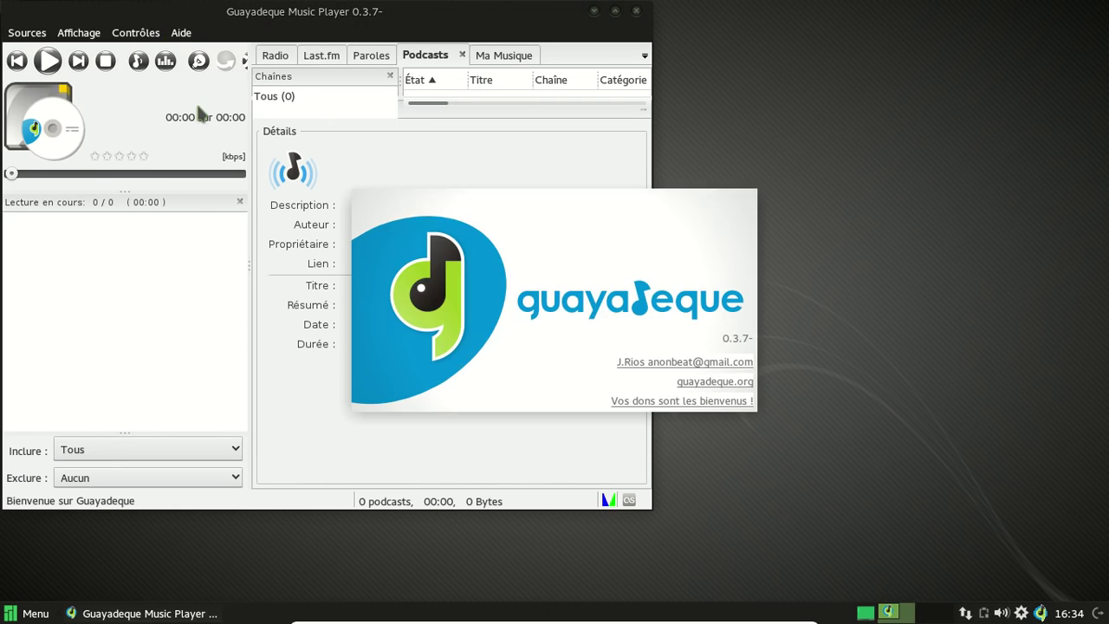
{"action": "left_click", "coordinate": [619, 266]}
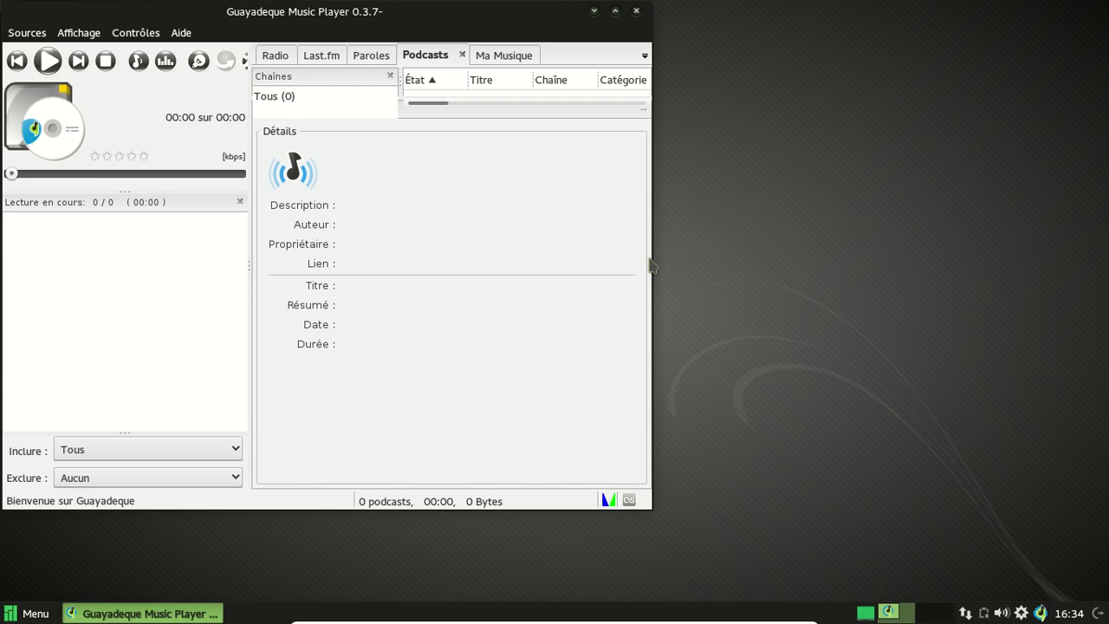
{"action": "left_click", "coordinate": [635, 13]}
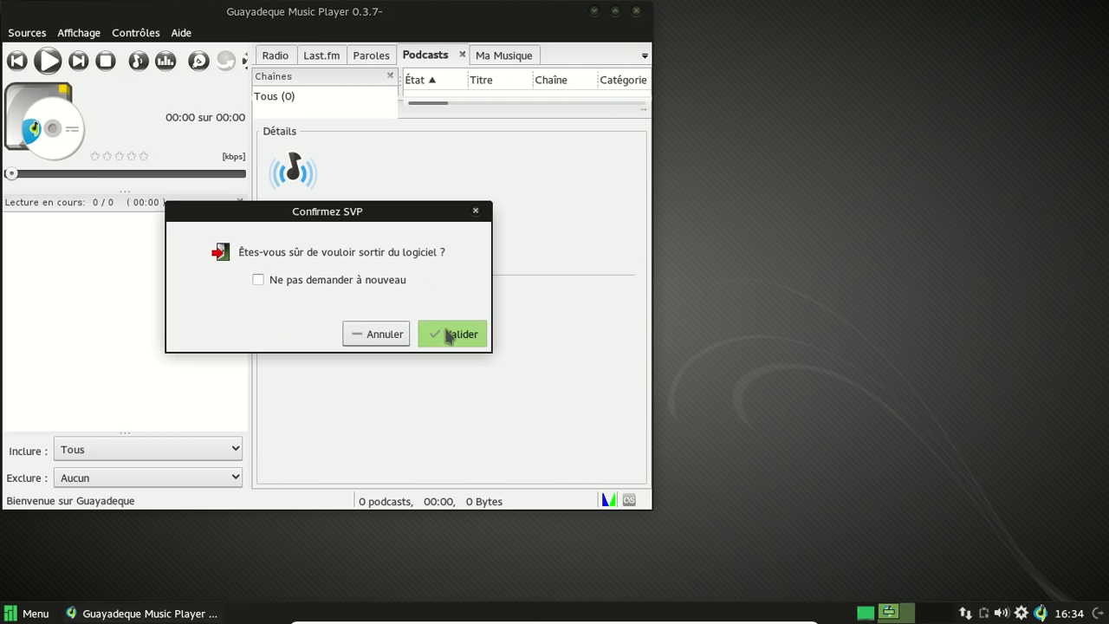
{"action": "left_click", "coordinate": [448, 330]}
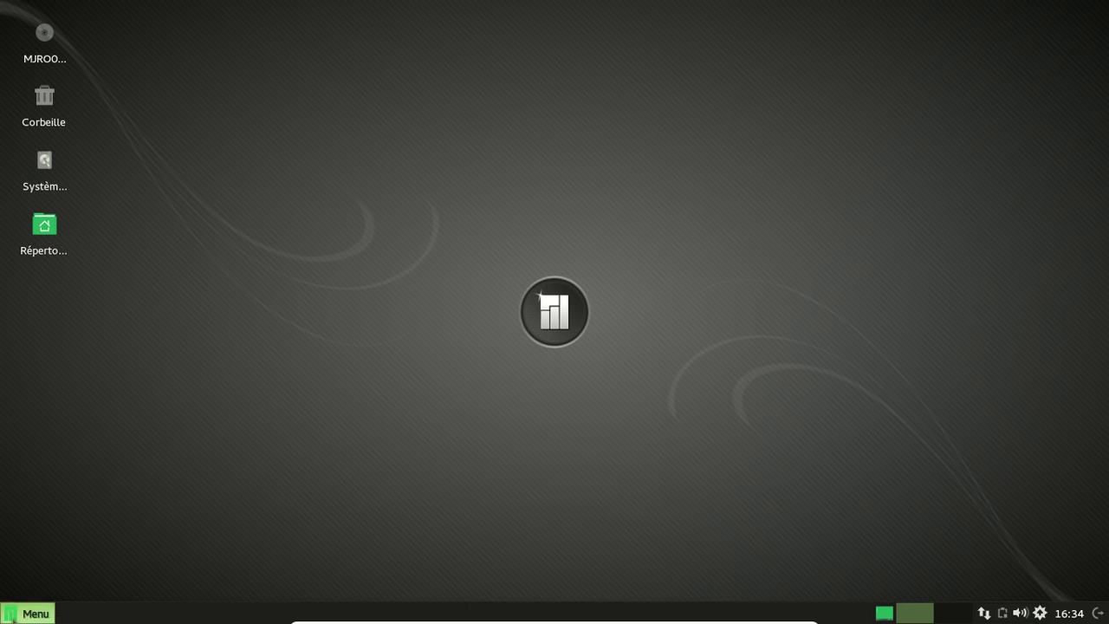
Step: Look through the Multimédia and Système applications, then search for "term" and launch the terminal
{"action": "left_click", "coordinate": [26, 613]}
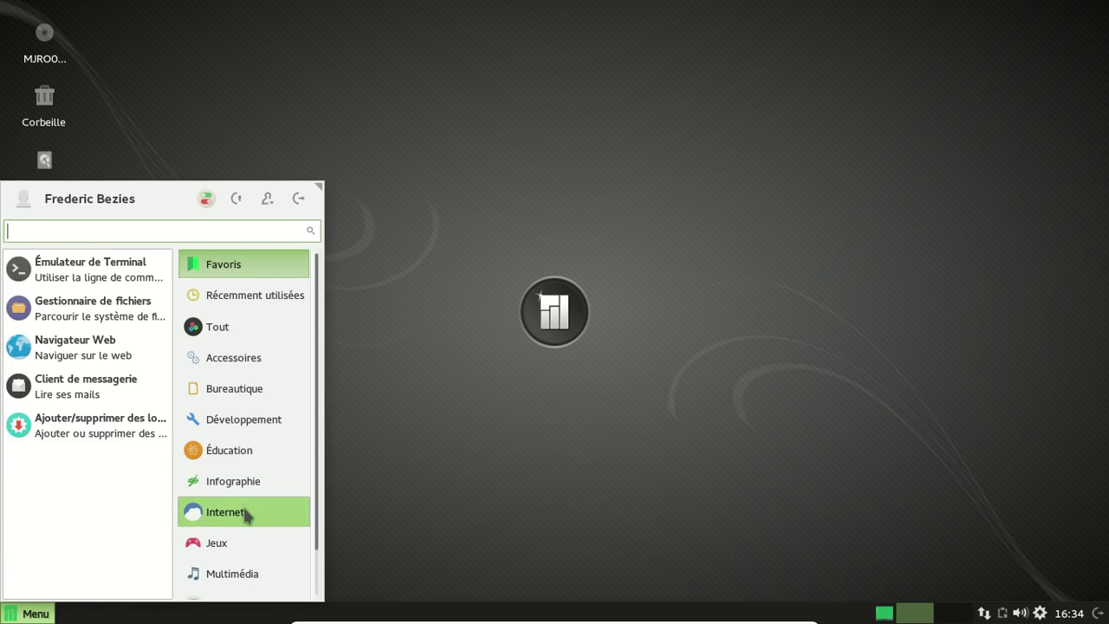
{"action": "left_click", "coordinate": [236, 574]}
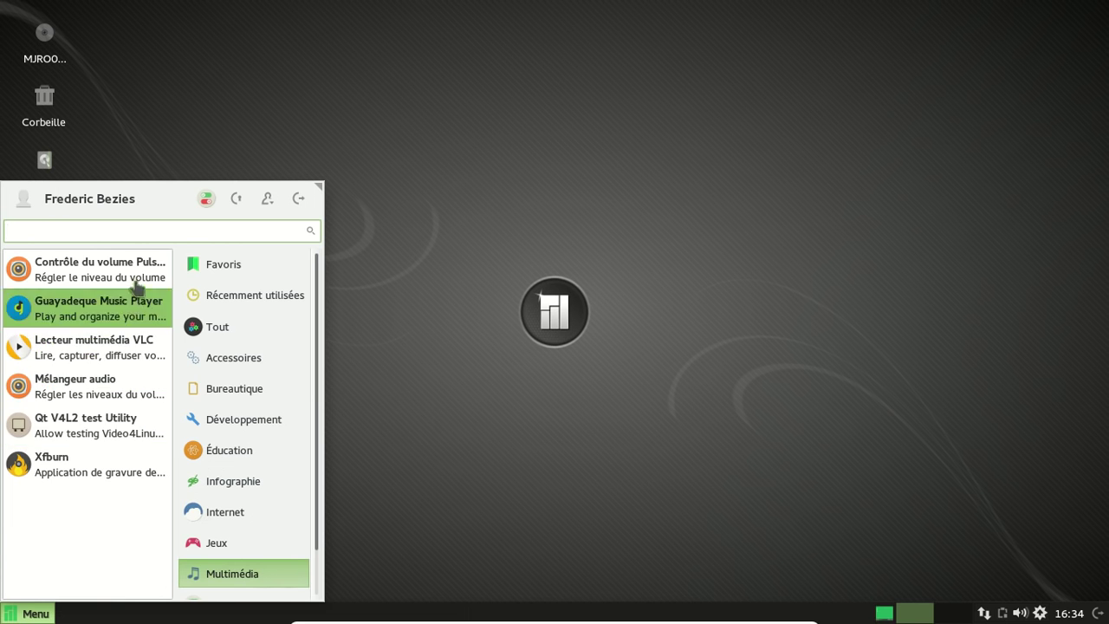
{"action": "scroll", "coordinate": [239, 395], "scroll_direction": "down", "scroll_amount": 2}
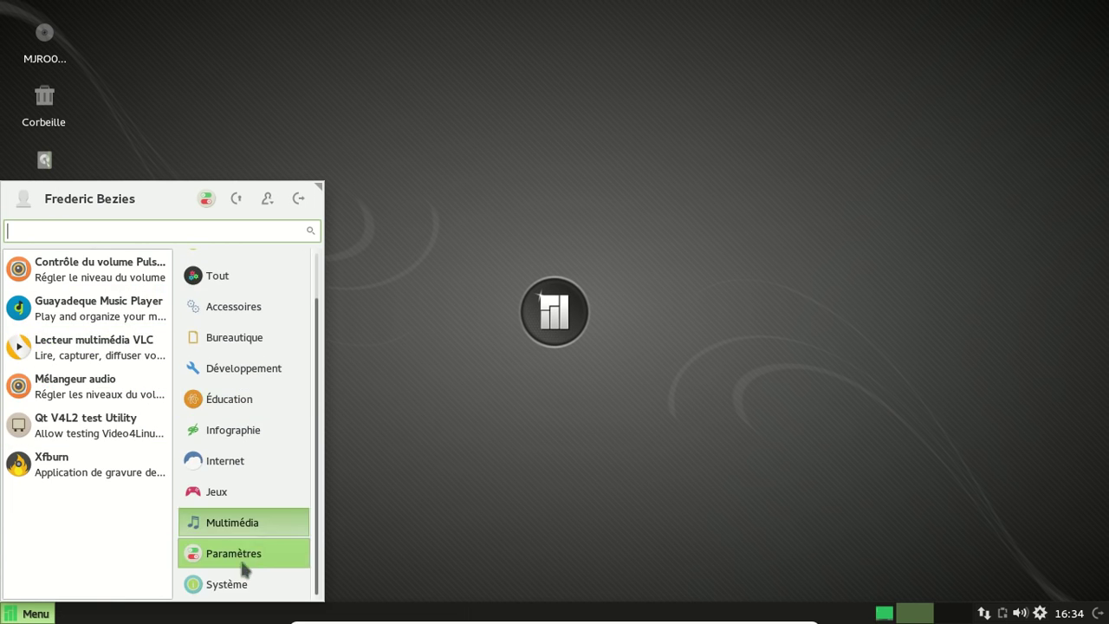
{"action": "left_click", "coordinate": [227, 585]}
{"action": "scroll", "coordinate": [120, 325], "scroll_direction": "down", "scroll_amount": 3}
{"action": "scroll", "coordinate": [119, 324], "scroll_direction": "down", "scroll_amount": 1}
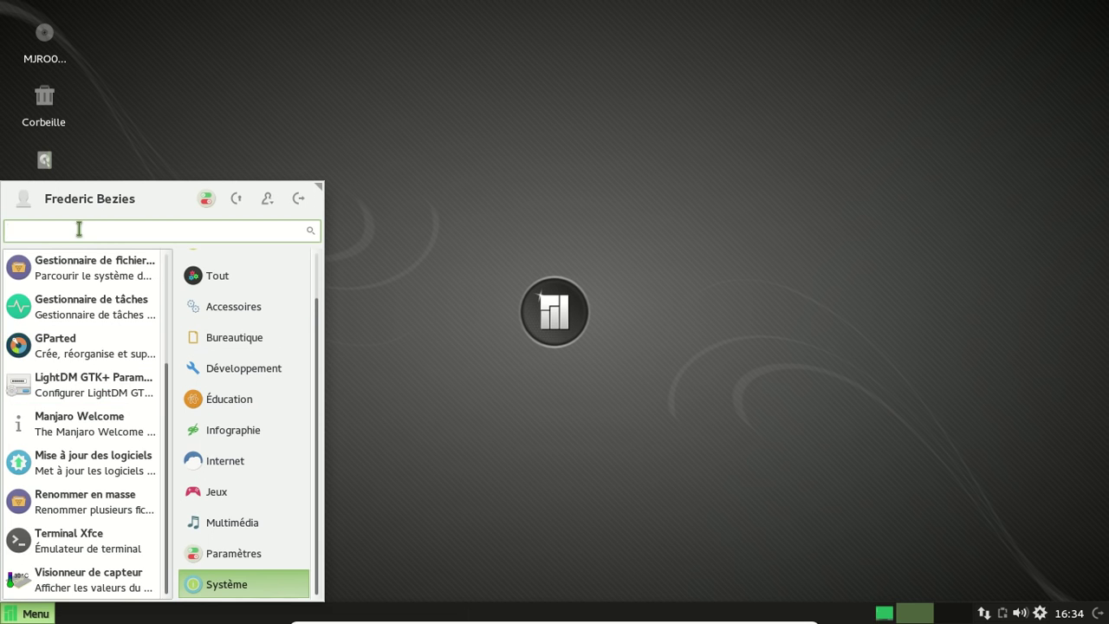
{"action": "type", "text": "term"}
{"action": "key", "text": "Return"}
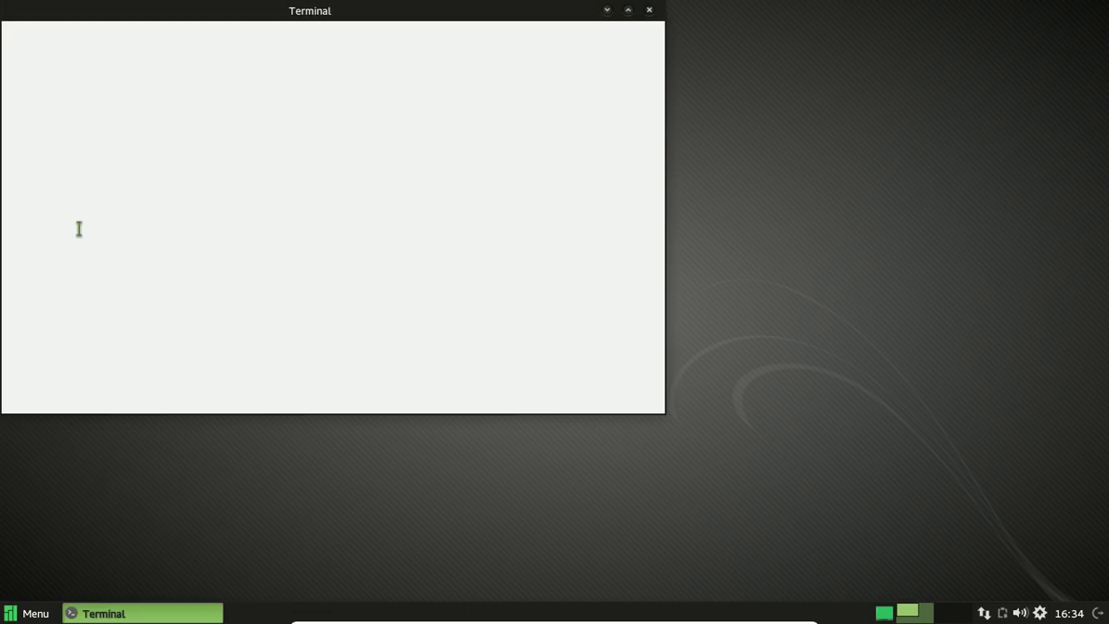
Step: Print the full kernel information with uname -a and the contents of /etc/issue
{"action": "type", "text": "uname -a"}
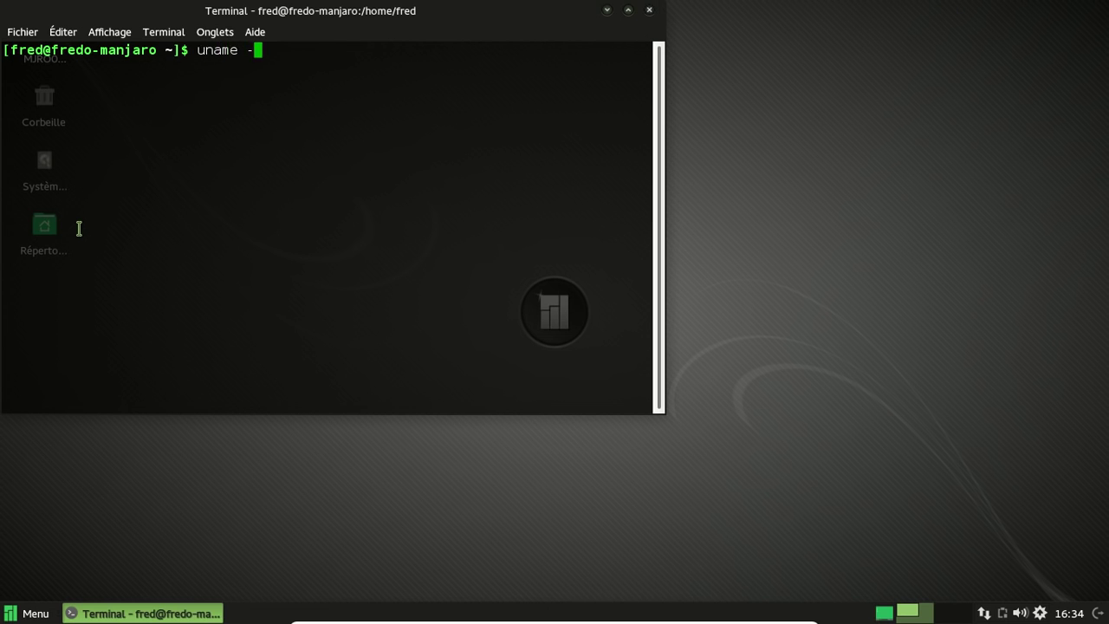
{"action": "key", "text": "Return"}
{"action": "type", "text": "cat /etc/is"}
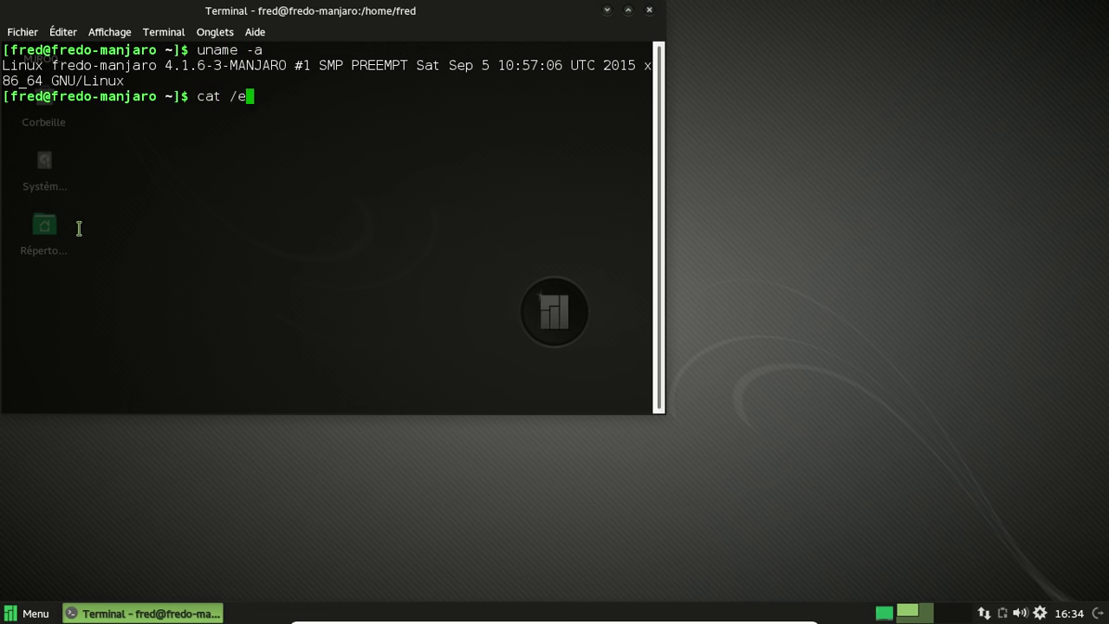
{"action": "key", "text": "Tab"}
{"action": "key", "text": "Return"}
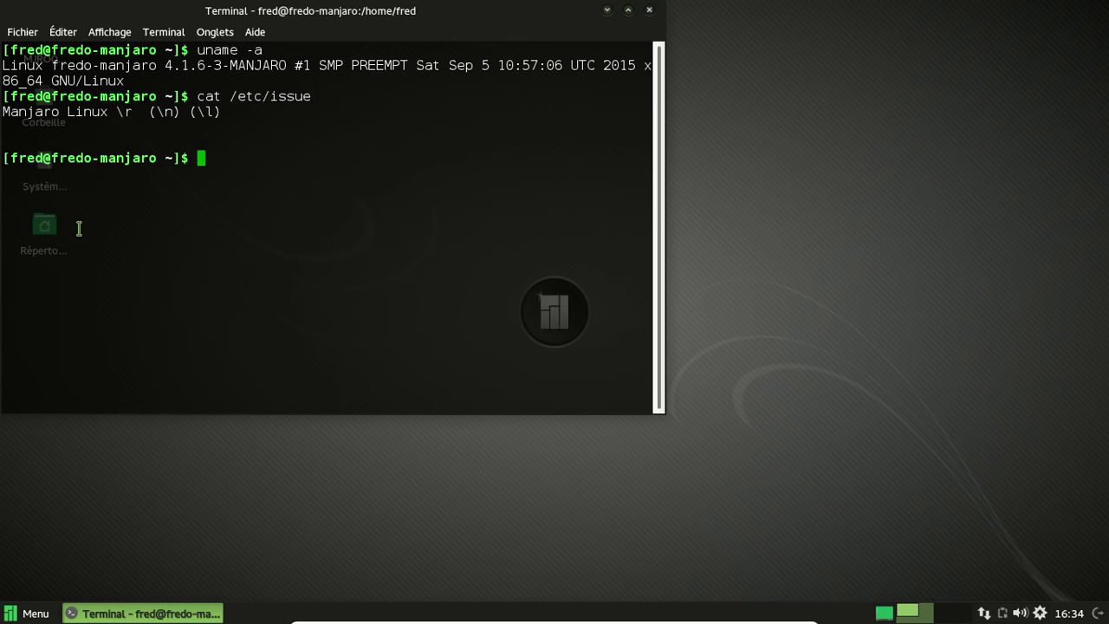
Step: Try to print the contents of /etc/issue.net by editing the previous cat command
{"action": "key", "text": "Up"}
{"action": "key", "text": "BackSpace"}
{"action": "type", "text": ".ne"}
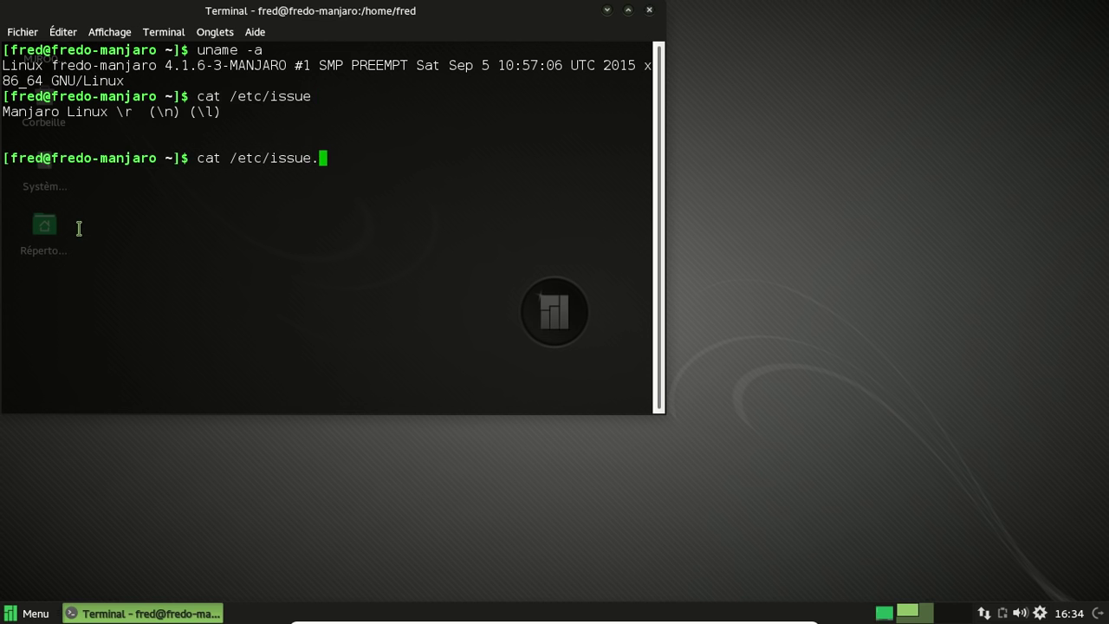
{"action": "key", "text": "BackSpace"}
{"action": "key", "text": "BackSpace"}
{"action": "type", "text": "net"}
{"action": "key", "text": "Return"}
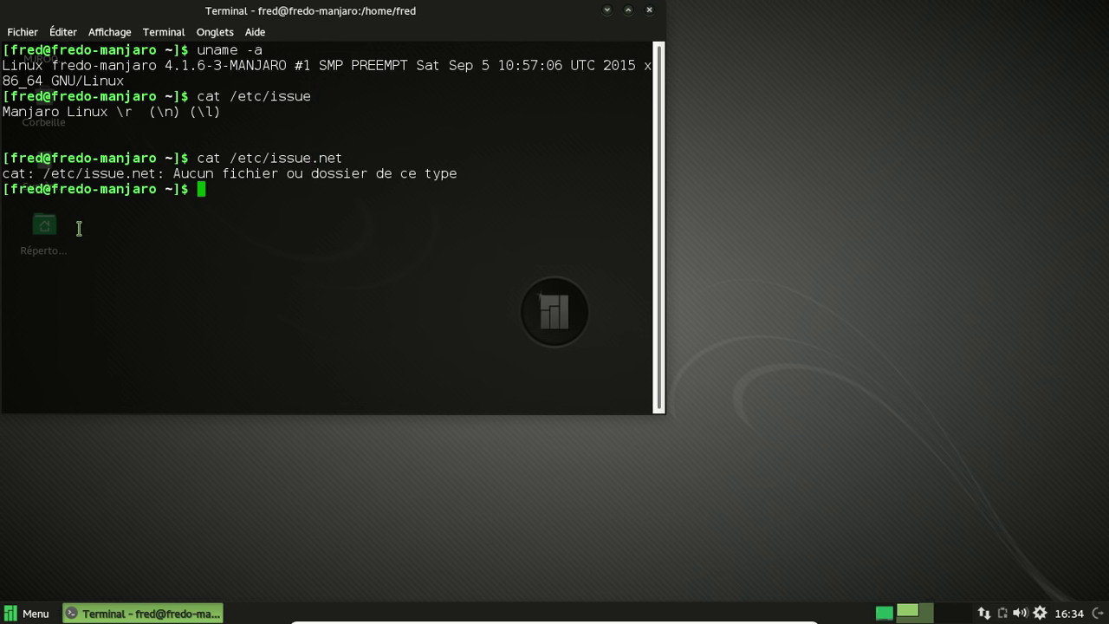
Step: Print the distribution release details from /etc/lsb-release by editing the previous cat command
{"action": "key", "text": "Up"}
{"action": "key", "text": "BackSpace"}
{"action": "key", "text": "BackSpace"}
{"action": "key", "text": "BackSpace"}
{"action": "key", "text": "BackSpace"}
{"action": "key", "text": "BackSpace"}
{"action": "key", "text": "BackSpace"}
{"action": "key", "text": "BackSpace"}
{"action": "key", "text": "BackSpace"}
{"action": "key", "text": "BackSpace"}
{"action": "type", "text": "mls"}
{"action": "key", "text": "BackSpace"}
{"action": "key", "text": "BackSpace"}
{"action": "key", "text": "BackSpace"}
{"action": "type", "text": "lsb-release"}
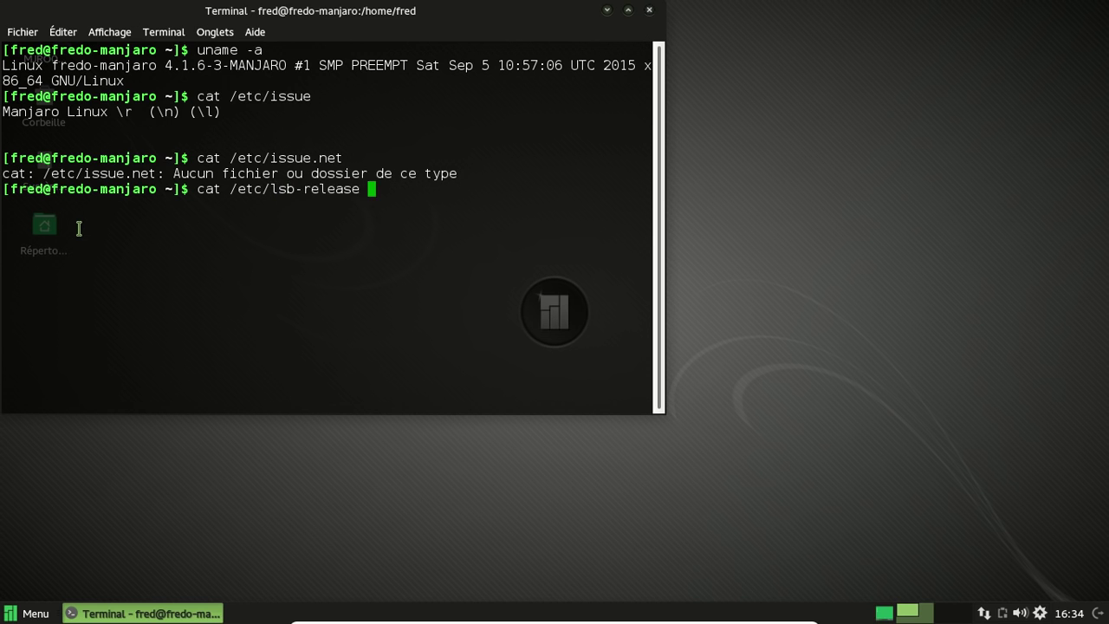
{"action": "key", "text": "Return"}
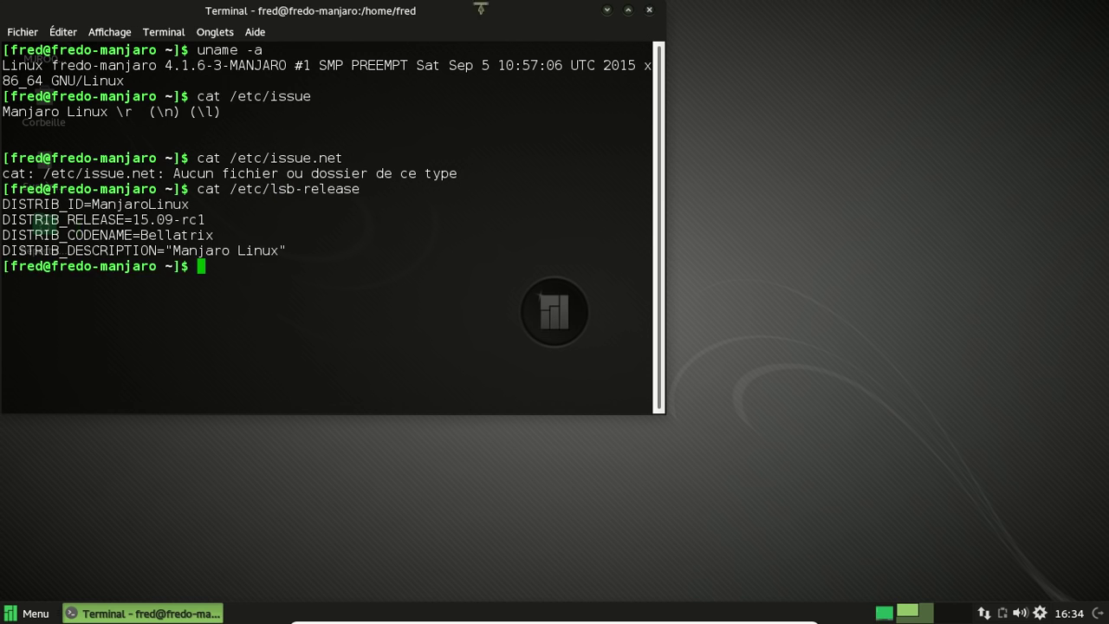
Step: Close the terminal and end the desktop session
{"action": "left_click", "coordinate": [649, 11]}
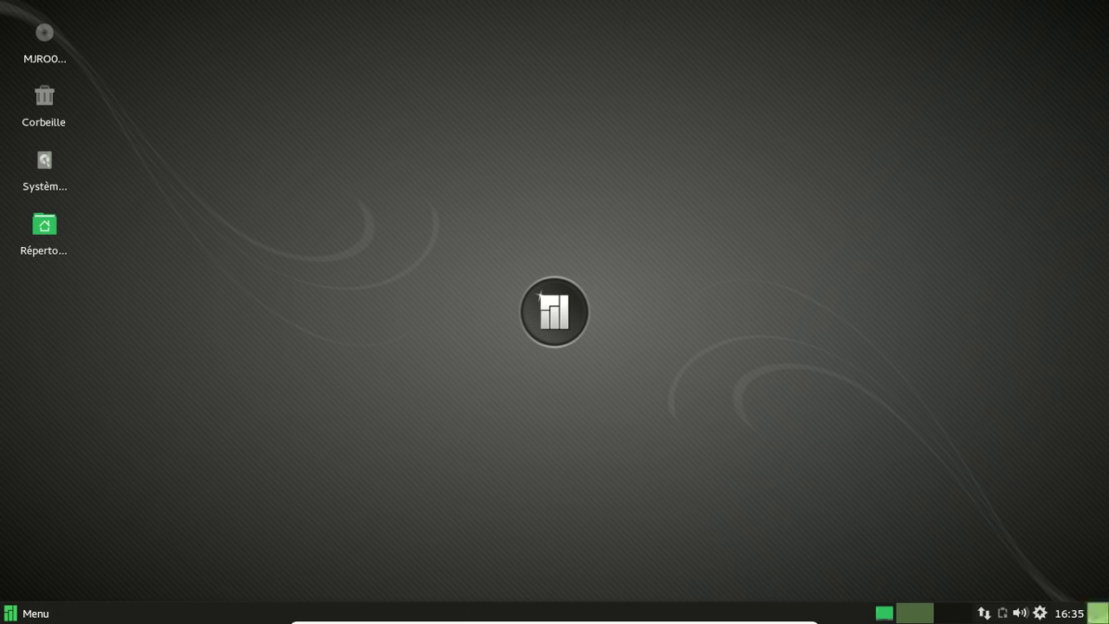
{"action": "left_click", "coordinate": [1097, 612]}
{"action": "left_click", "coordinate": [663, 277]}
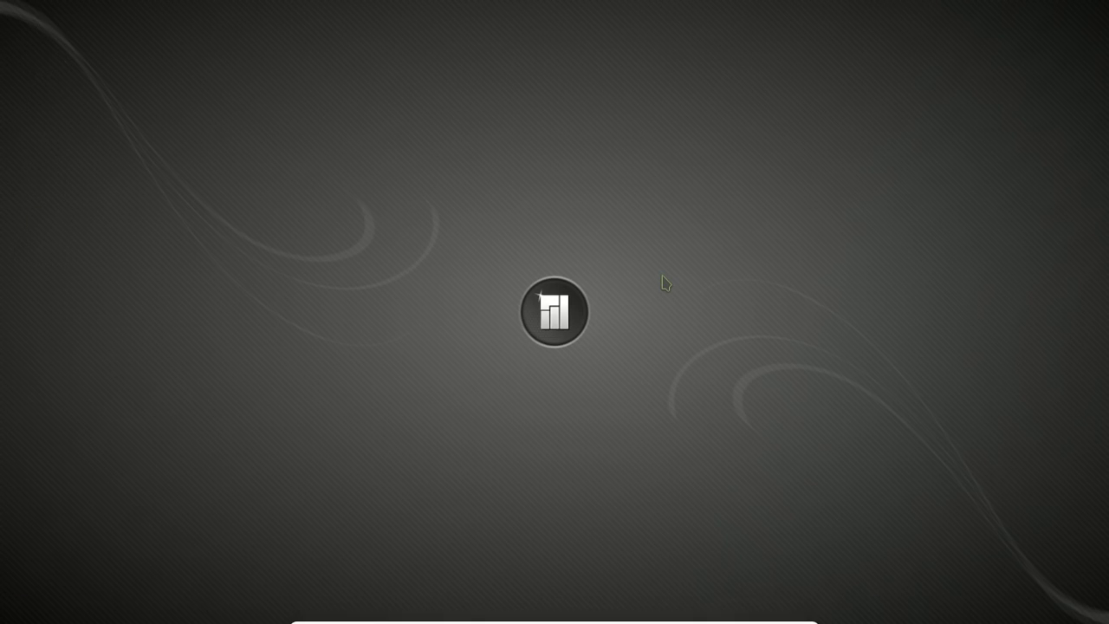